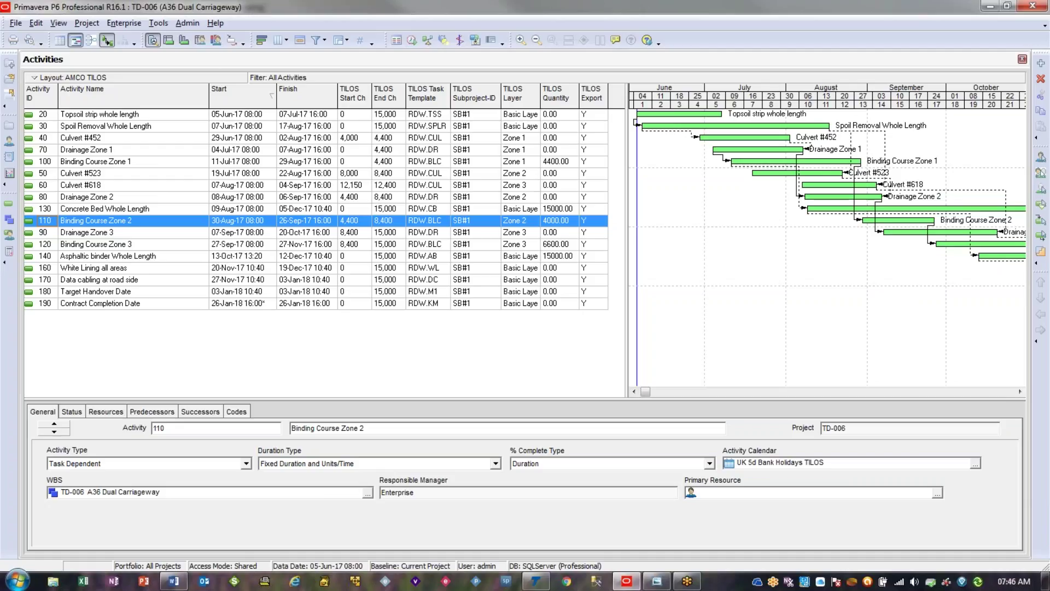
# - Narrow the Activity Name column in the activities table, and look at the empty time-distance chart in TILOS
pyautogui.moveTo(209, 101); pyautogui.dragTo(176, 109)
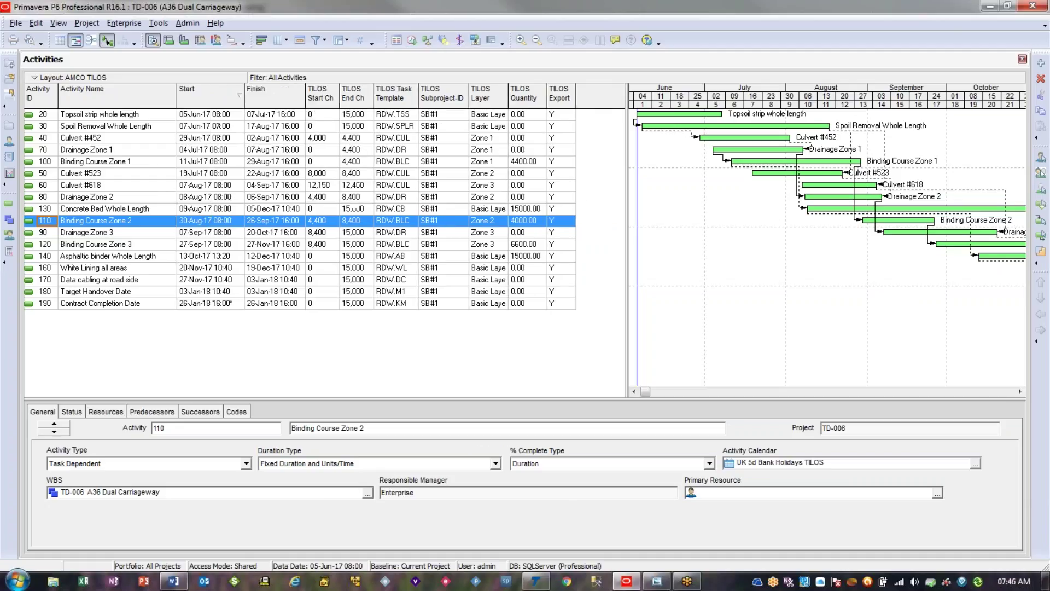
pyautogui.click(547, 584)
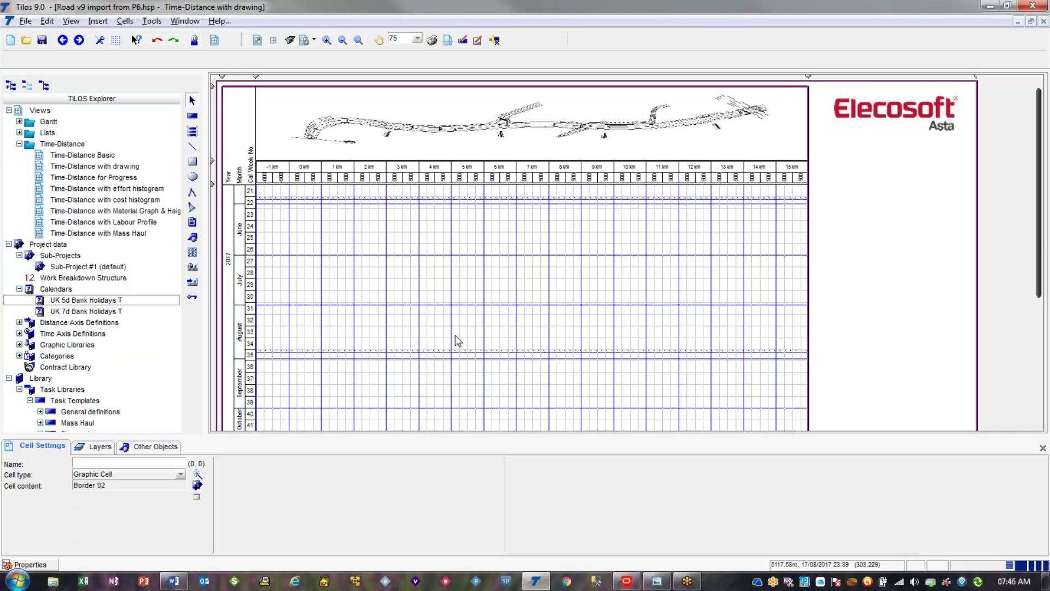
pyautogui.hotkey('alt', 'Tab')
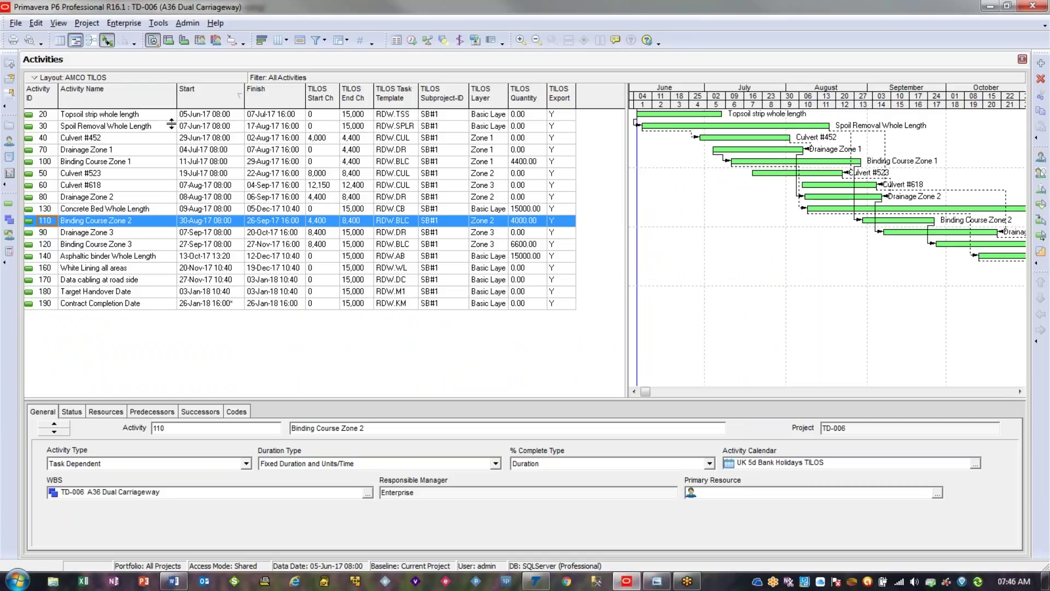
# - Examine the TILOS Start Ch and TILOS End Ch values of the "Topsoil strip whole length" activity
pyautogui.click(50, 118)
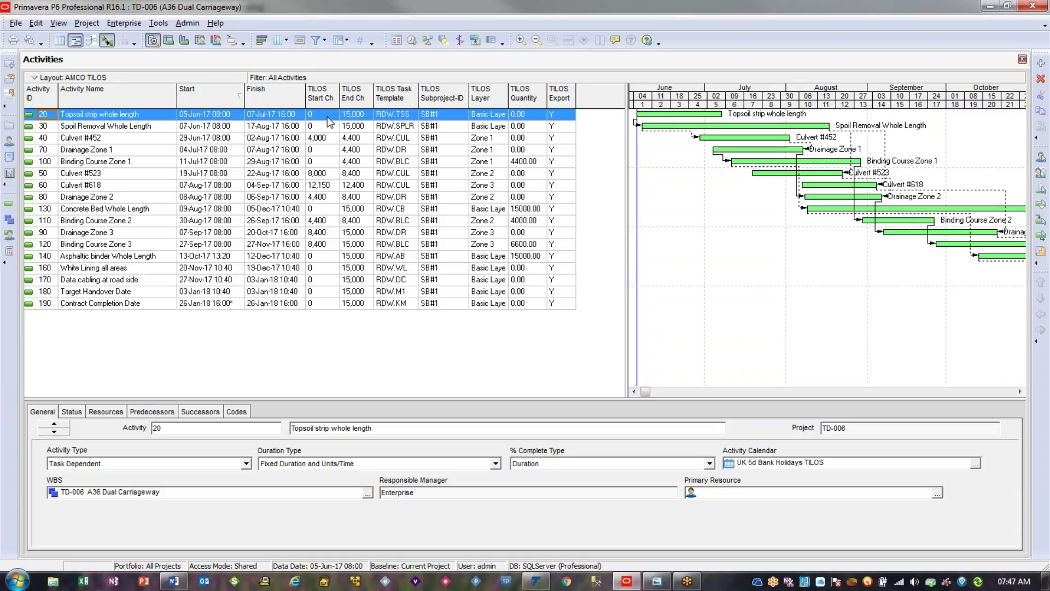
pyautogui.click(349, 117)
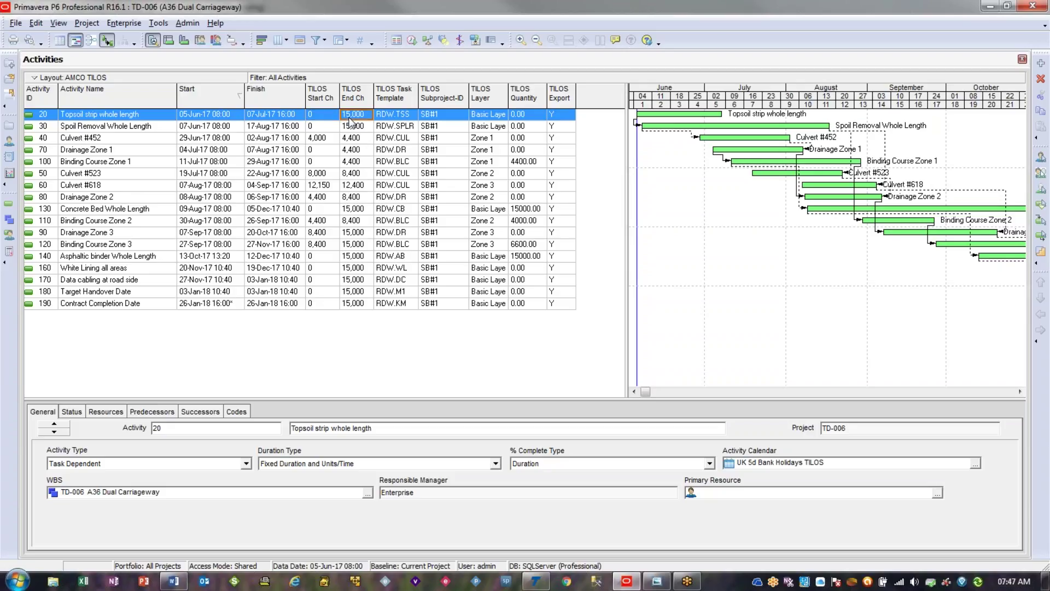
pyautogui.click(324, 116)
# - Open the activity user defined fields and examine the TILOS Start Ch and TILOS End Ch entries
pyautogui.click(129, 24)
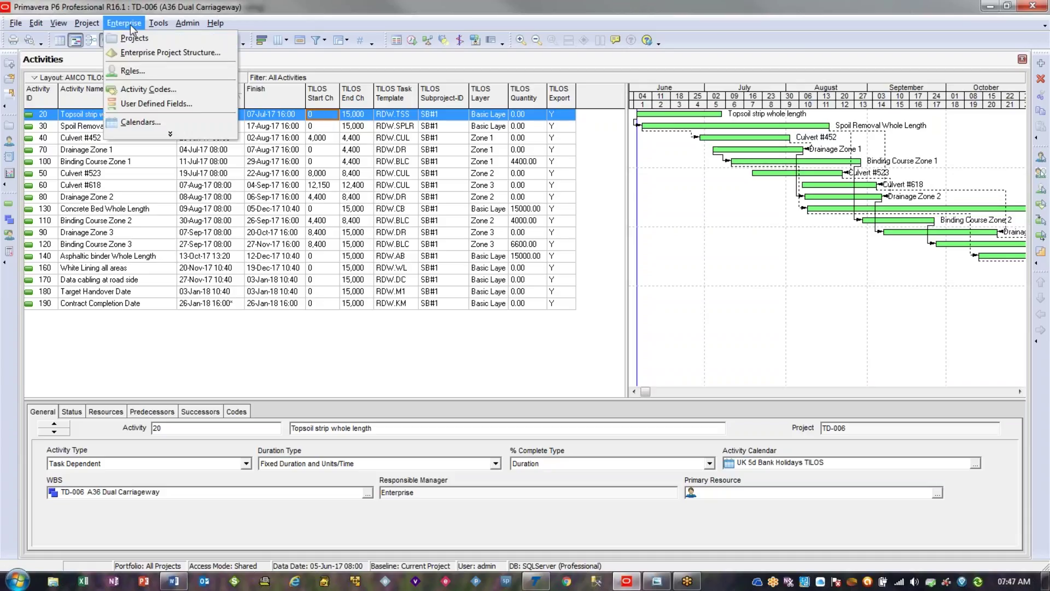
pyautogui.click(154, 102)
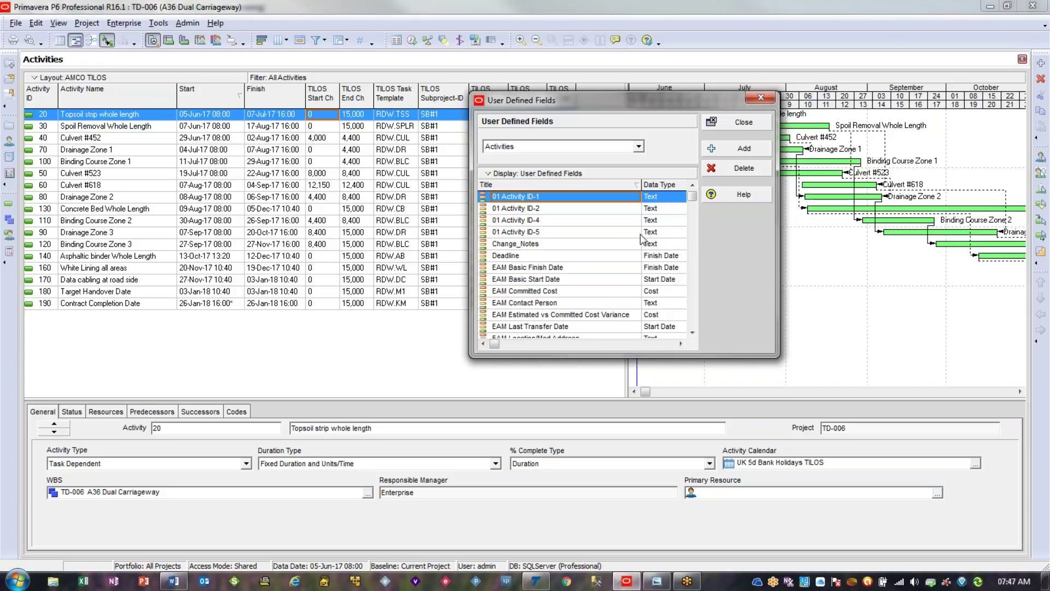
pyautogui.click(692, 211)
pyautogui.moveTo(693, 217); pyautogui.dragTo(695, 241)
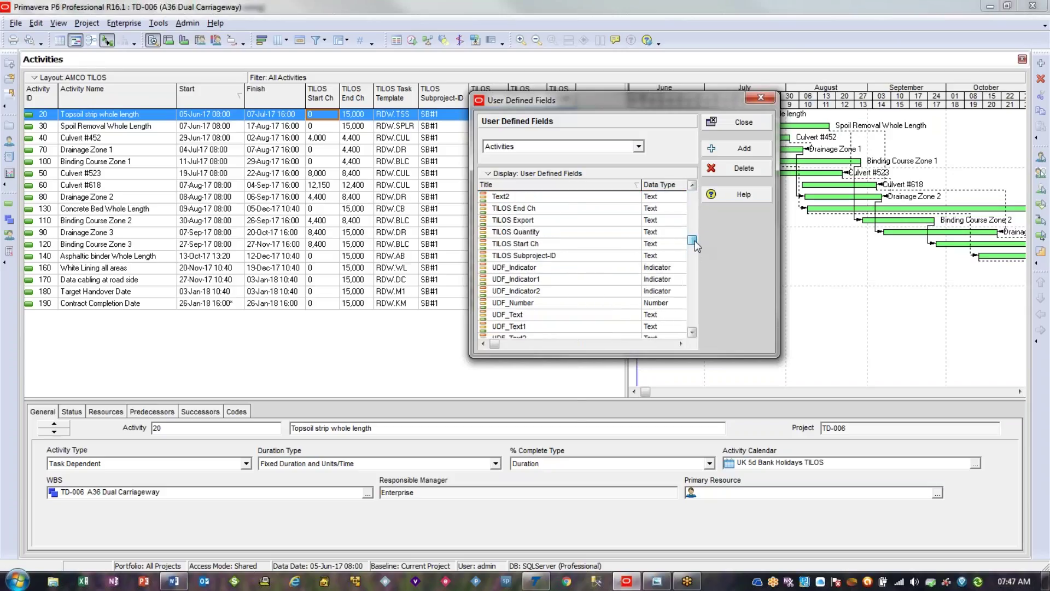
pyautogui.click(524, 208)
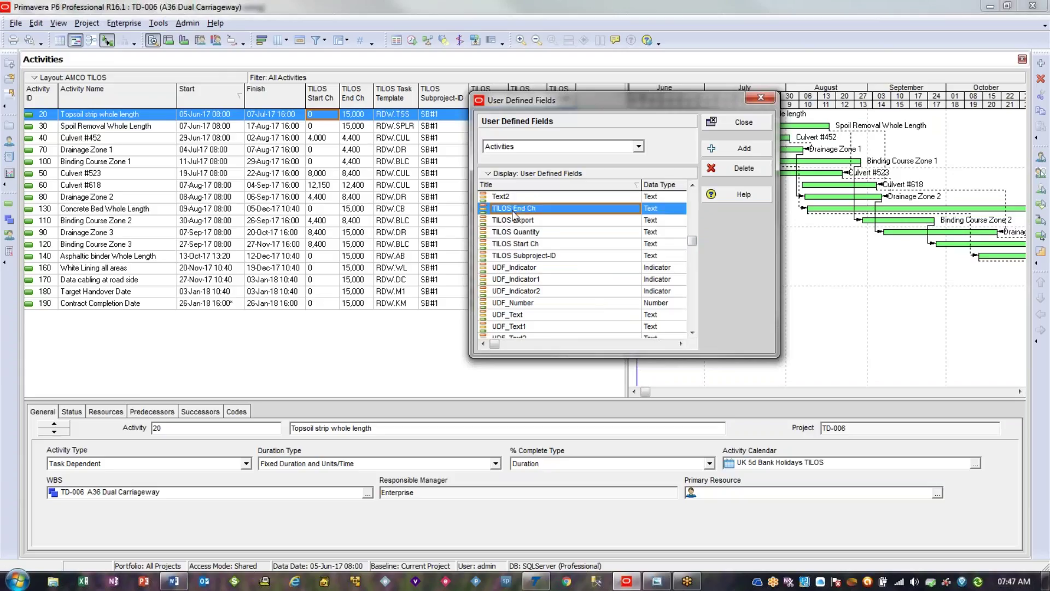
pyautogui.click(540, 244)
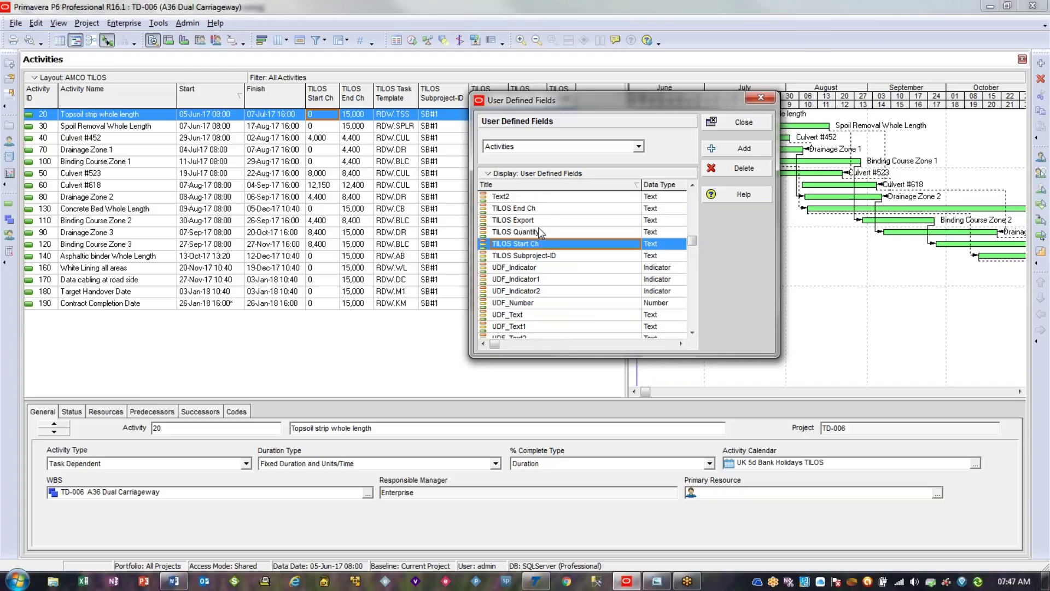
pyautogui.click(535, 210)
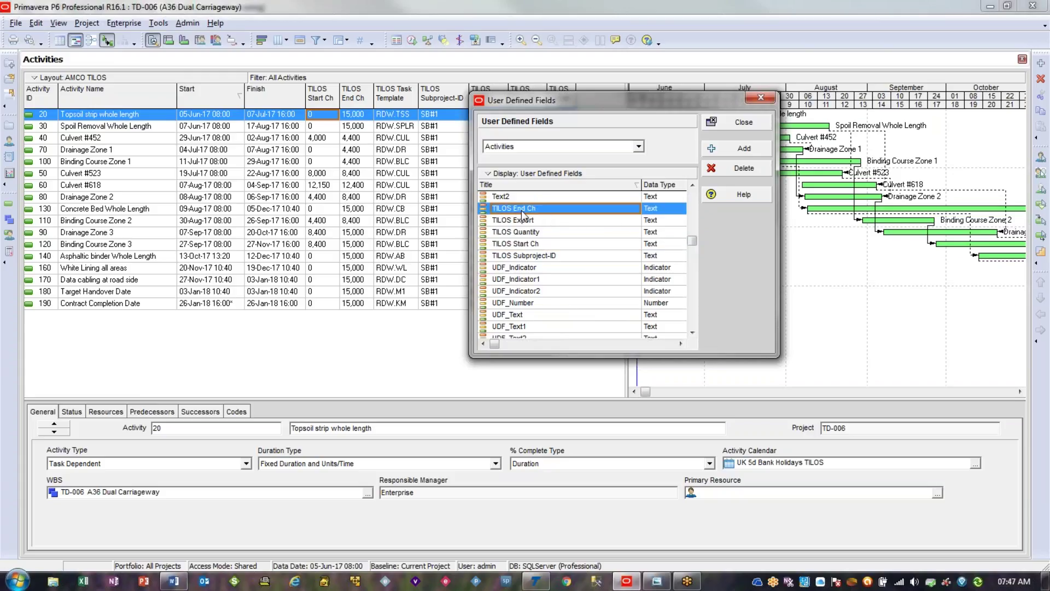
# - Uncover the activity table and review the TILOS Subproject-ID, TILOS Quantity and TILOS Export user defined fields
pyautogui.moveTo(579, 104); pyautogui.dragTo(491, 231)
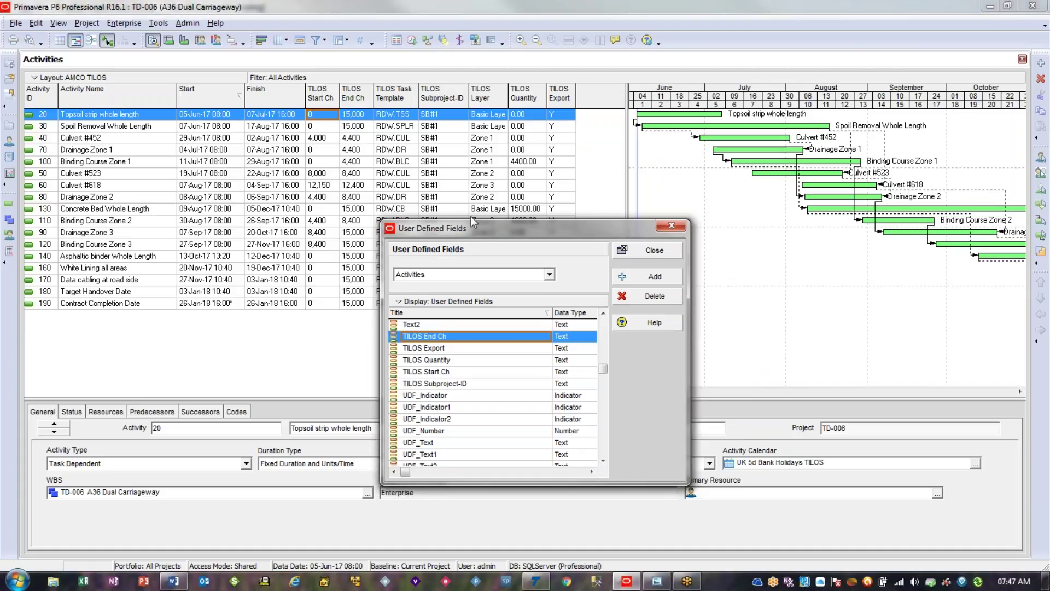
pyautogui.click(454, 384)
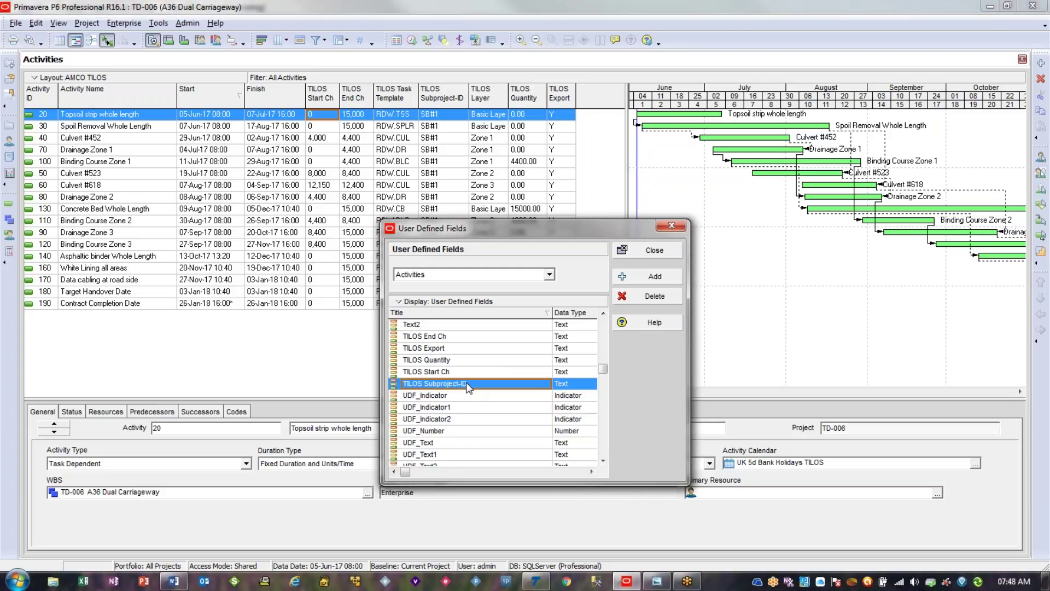
pyautogui.click(460, 361)
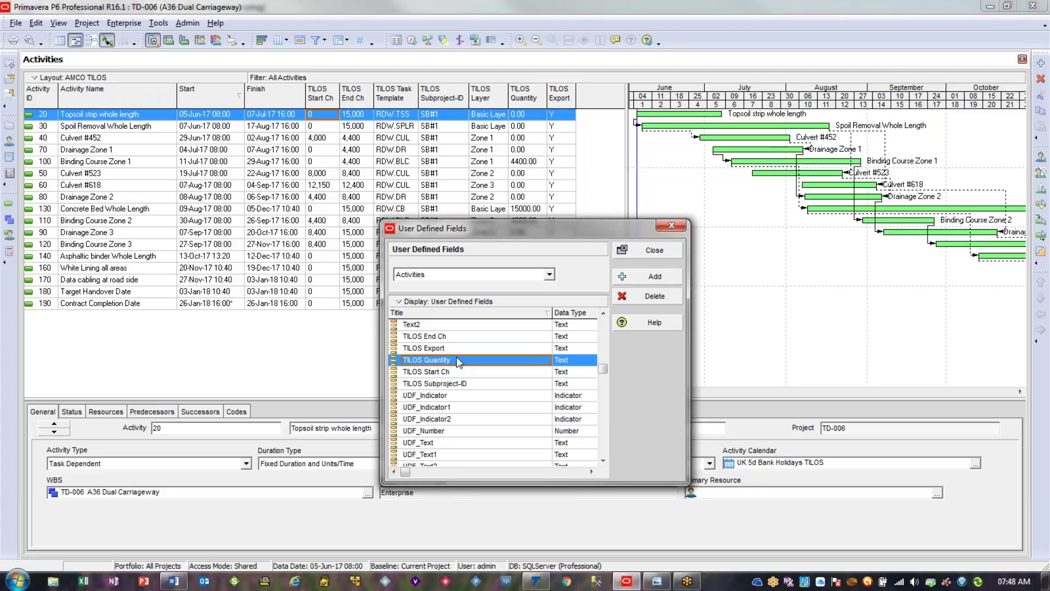
pyautogui.click(455, 347)
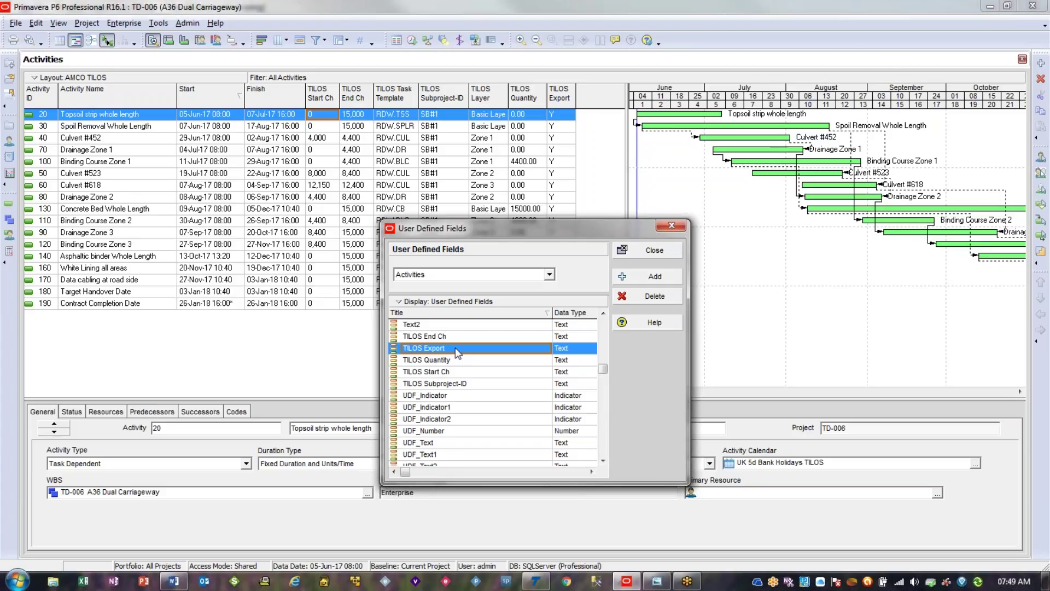
pyautogui.click(662, 252)
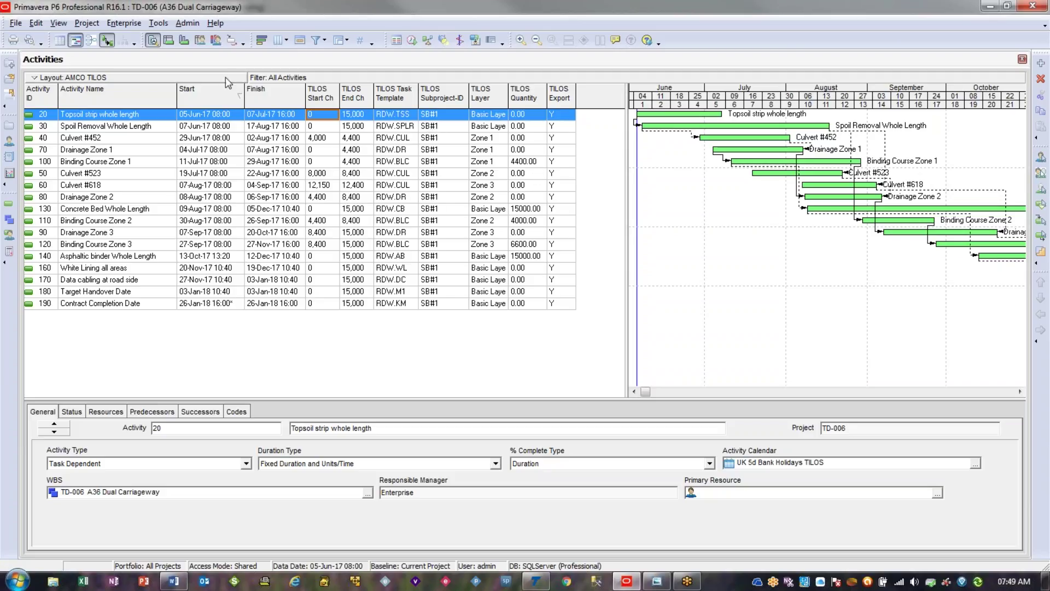
# - Open the project activity codes and display the code values of TILOS Layer
pyautogui.click(126, 23)
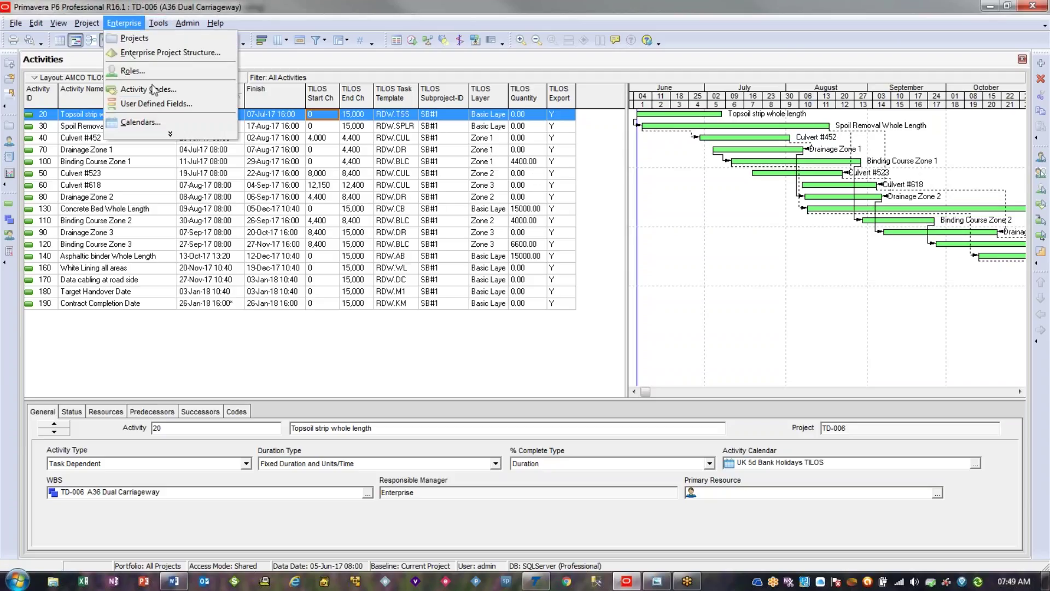
pyautogui.click(190, 95)
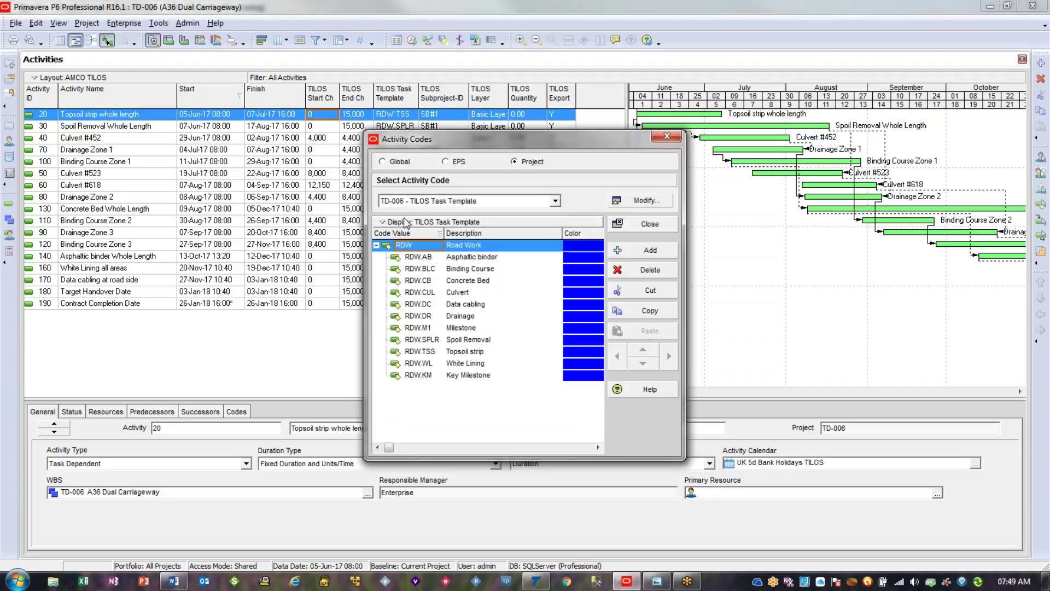
pyautogui.click(427, 204)
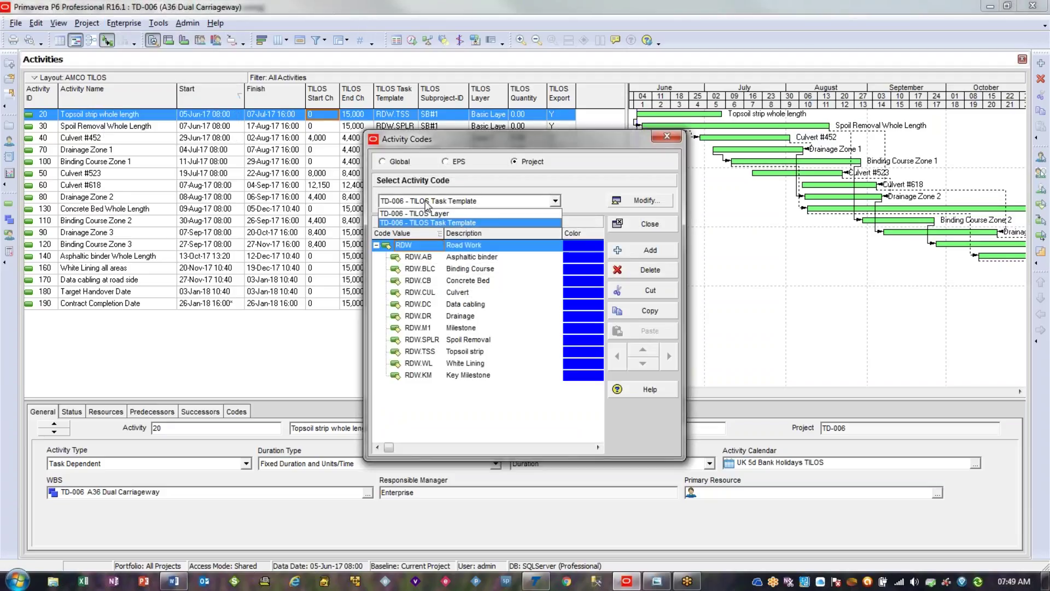
pyautogui.click(474, 217)
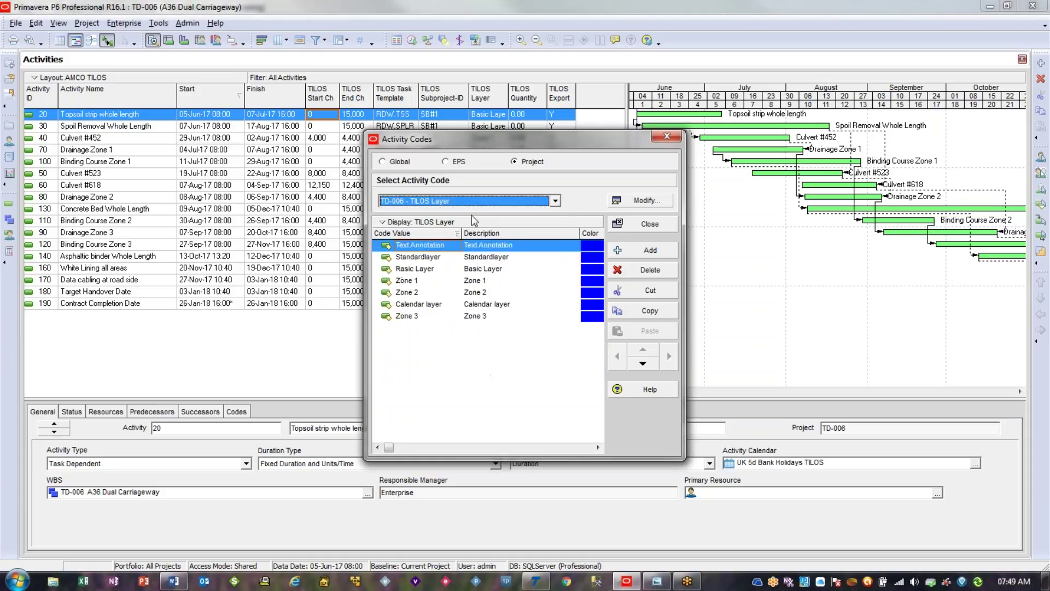
# - Review the Road Work code values under the TILOS Task Template activity code, and close the activity codes
pyautogui.click(553, 203)
pyautogui.click(534, 219)
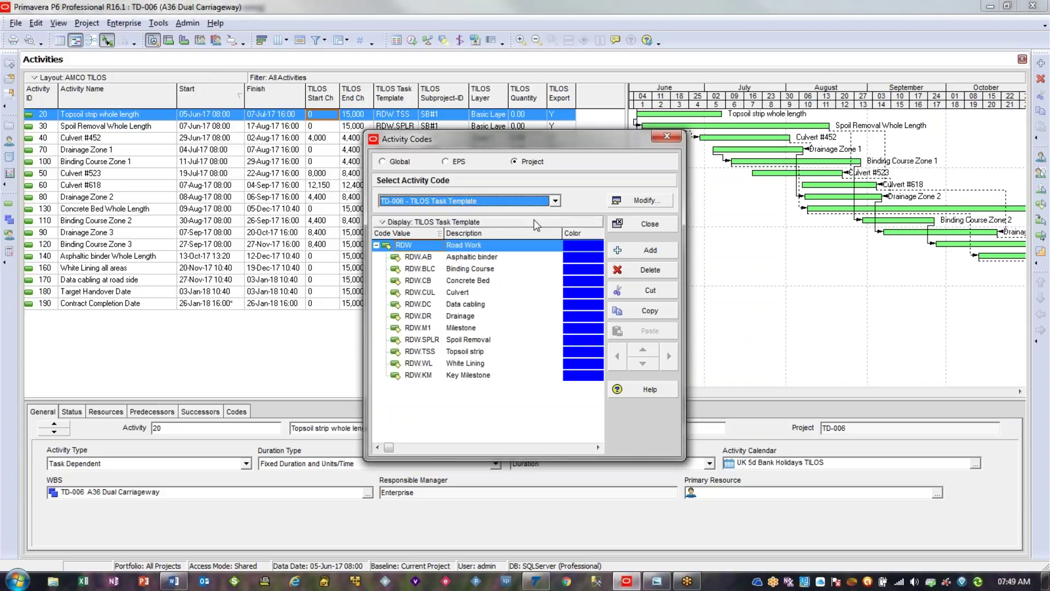
pyautogui.click(377, 245)
pyautogui.click(377, 246)
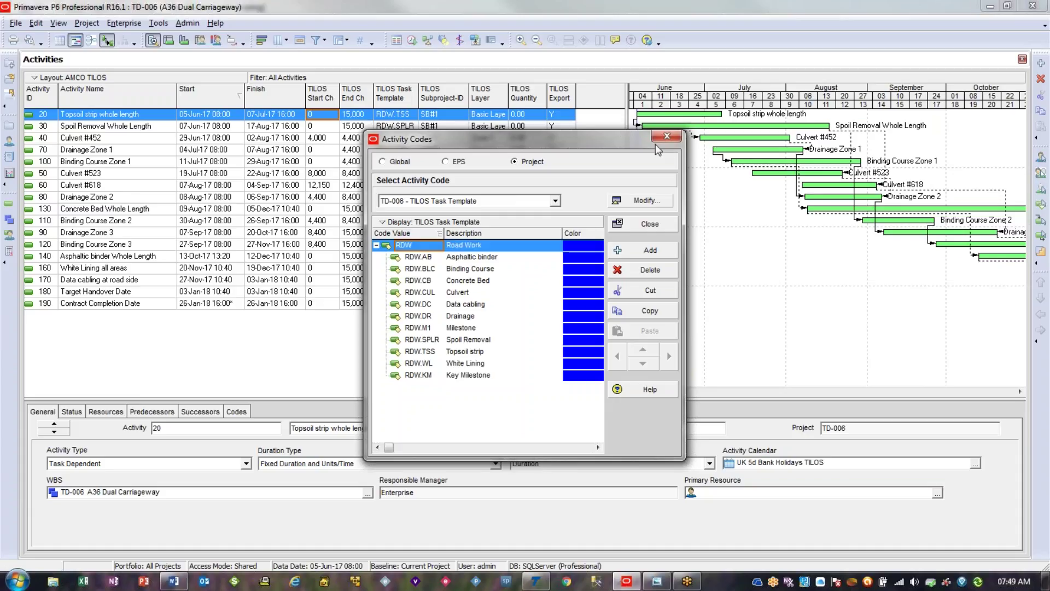
pyautogui.click(667, 136)
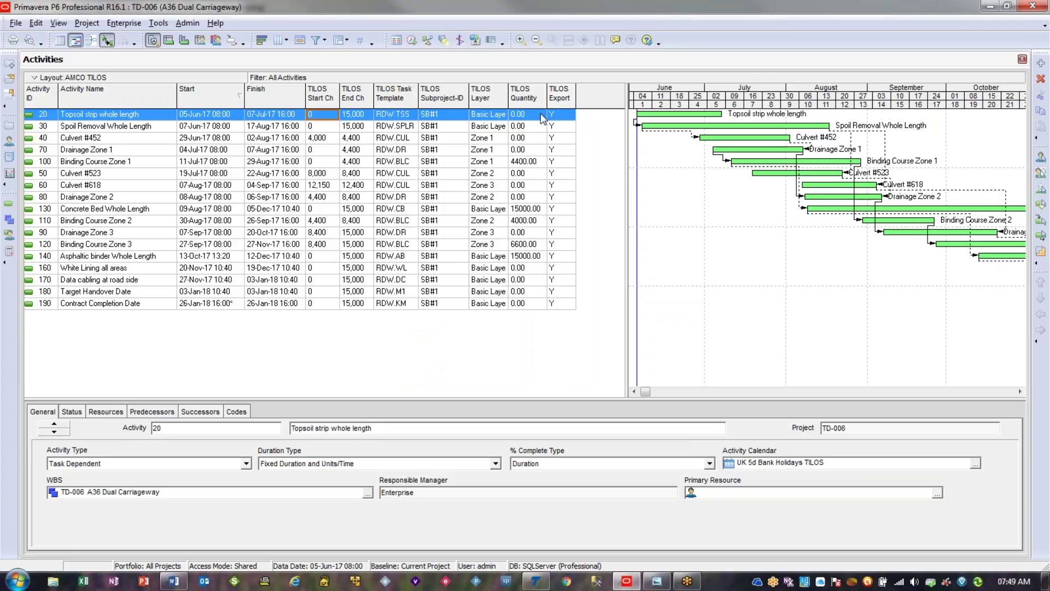
# - Widen the Gantt chart towards the TILOS Export column, and review the field mapping table in P6-TILOS data field mapping.docx
pyautogui.moveTo(628, 147); pyautogui.dragTo(584, 151)
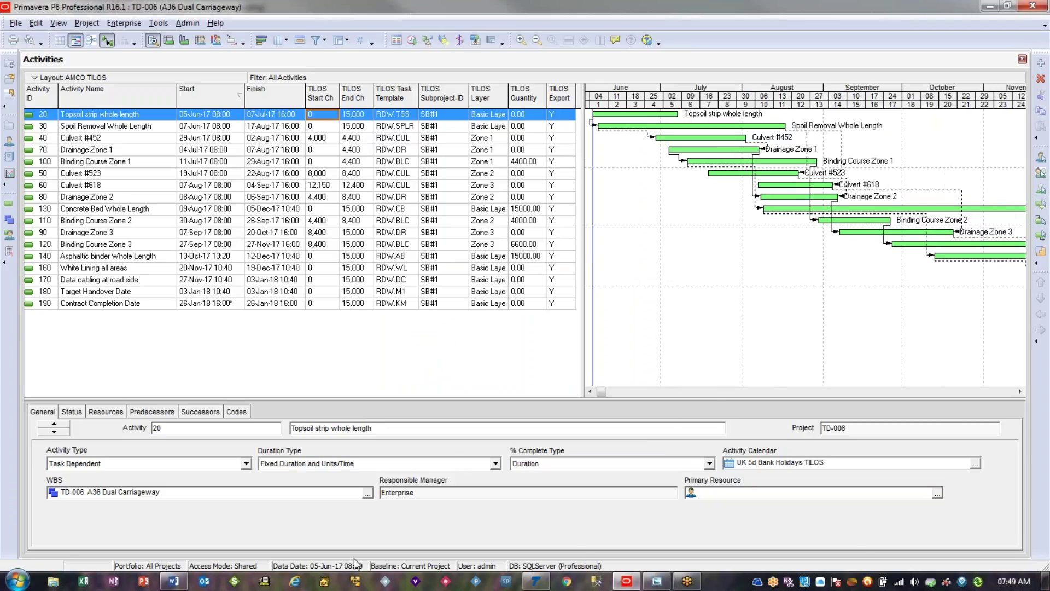
pyautogui.click(171, 582)
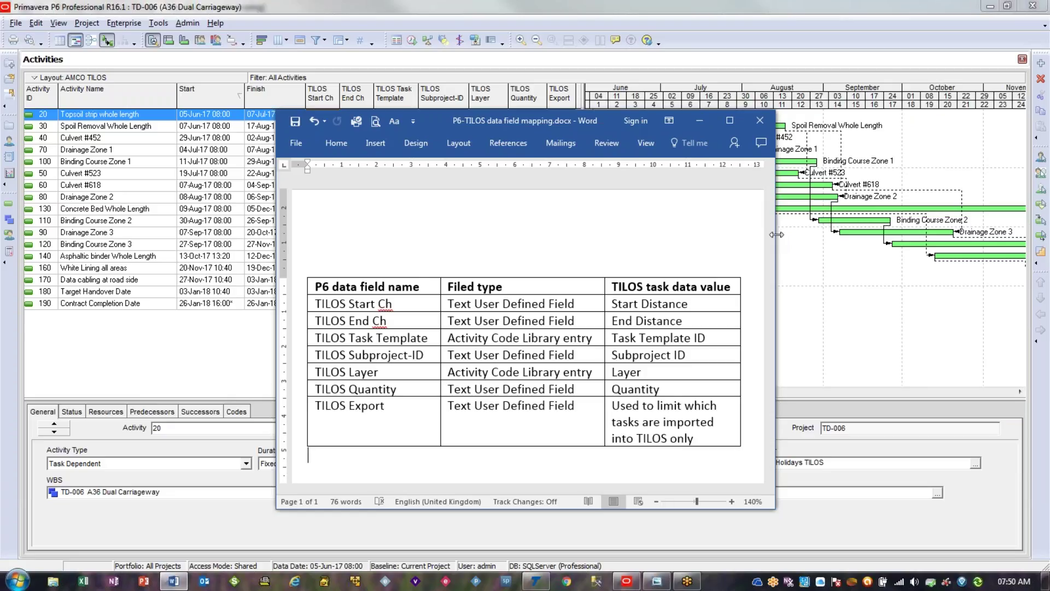
pyautogui.click(255, 349)
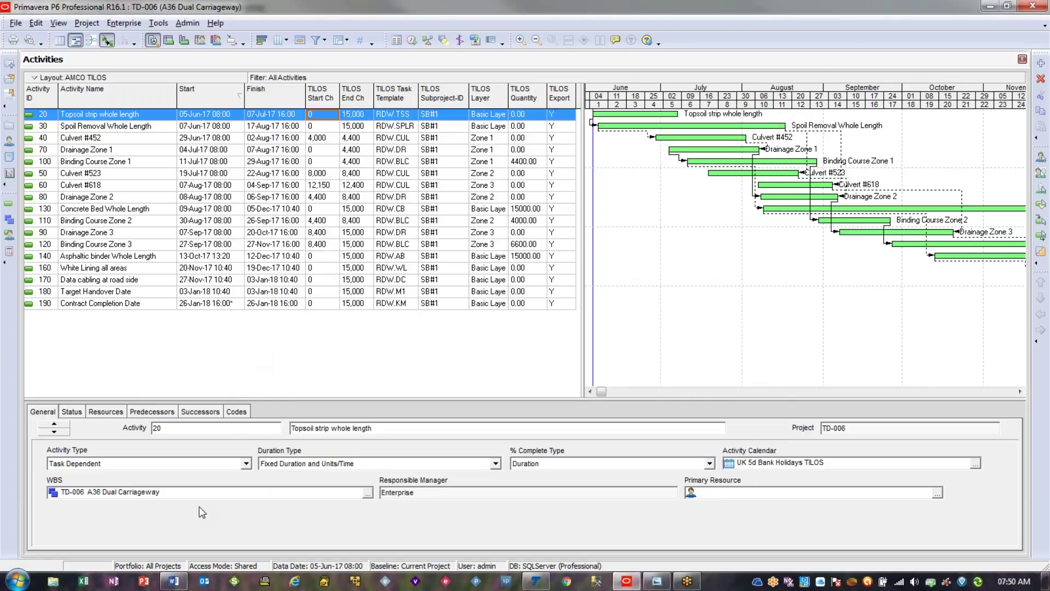
# - In TILOS, draw a Topsoil strip task from about 2,300 on 13/06/2017 to about 10,300 on 21/07/2017
pyautogui.click(535, 582)
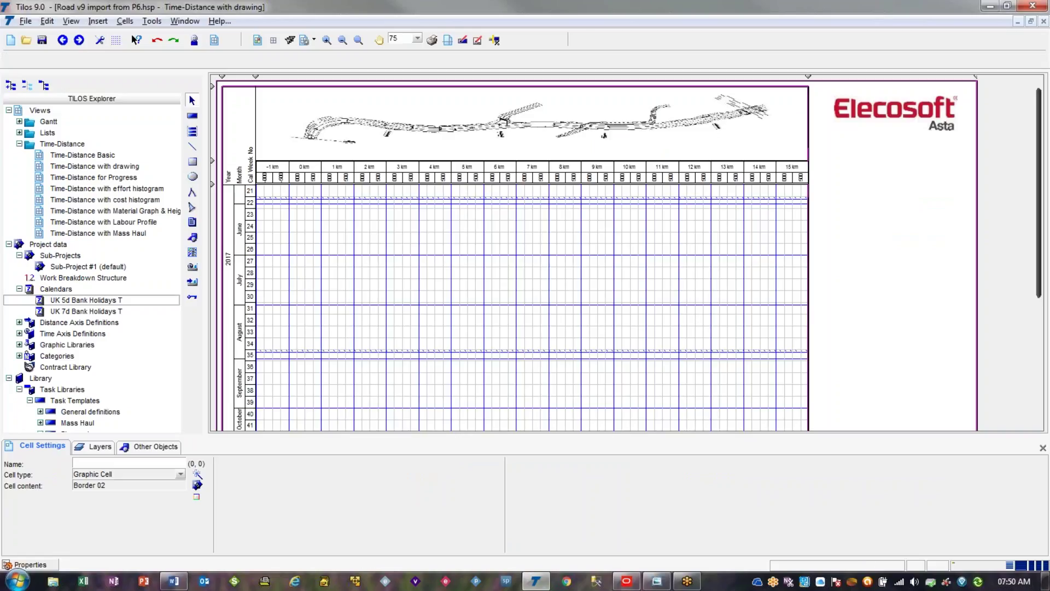
pyautogui.click(194, 117)
pyautogui.click(321, 61)
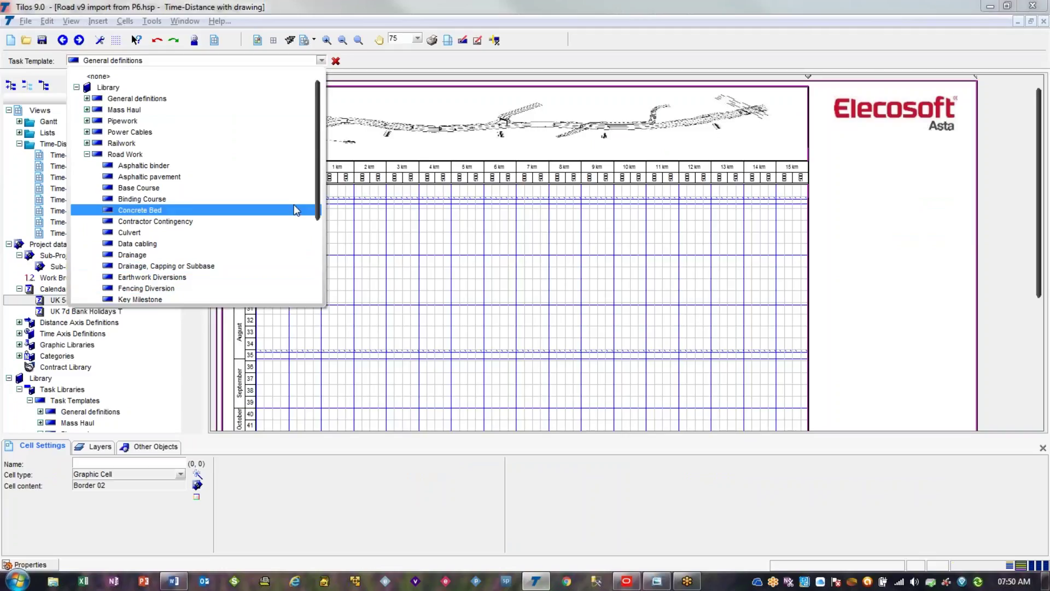
pyautogui.moveTo(313, 191); pyautogui.dragTo(314, 257)
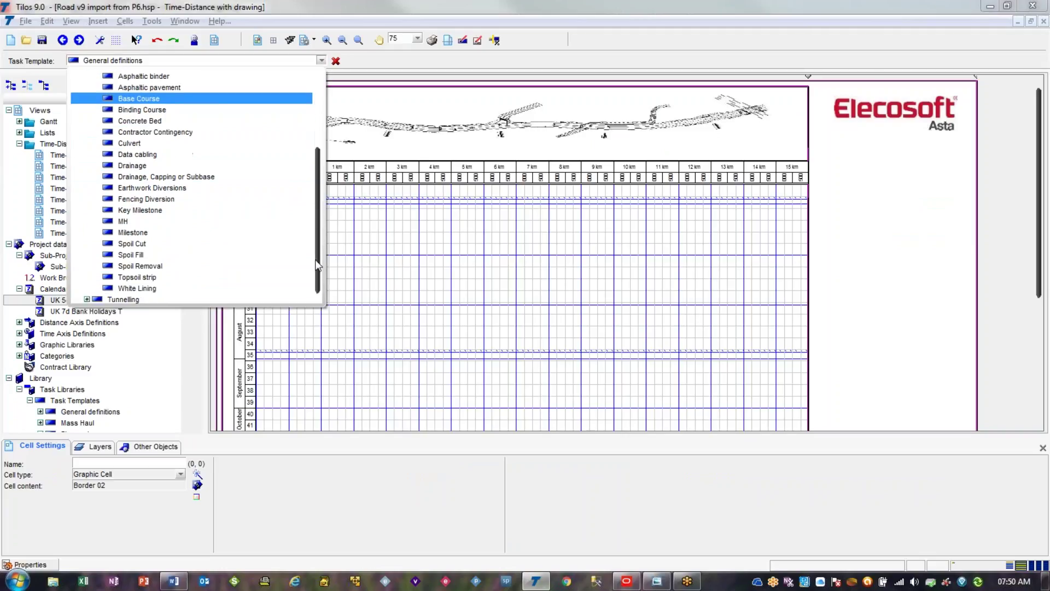
pyautogui.click(244, 282)
pyautogui.moveTo(364, 222); pyautogui.dragTo(623, 289)
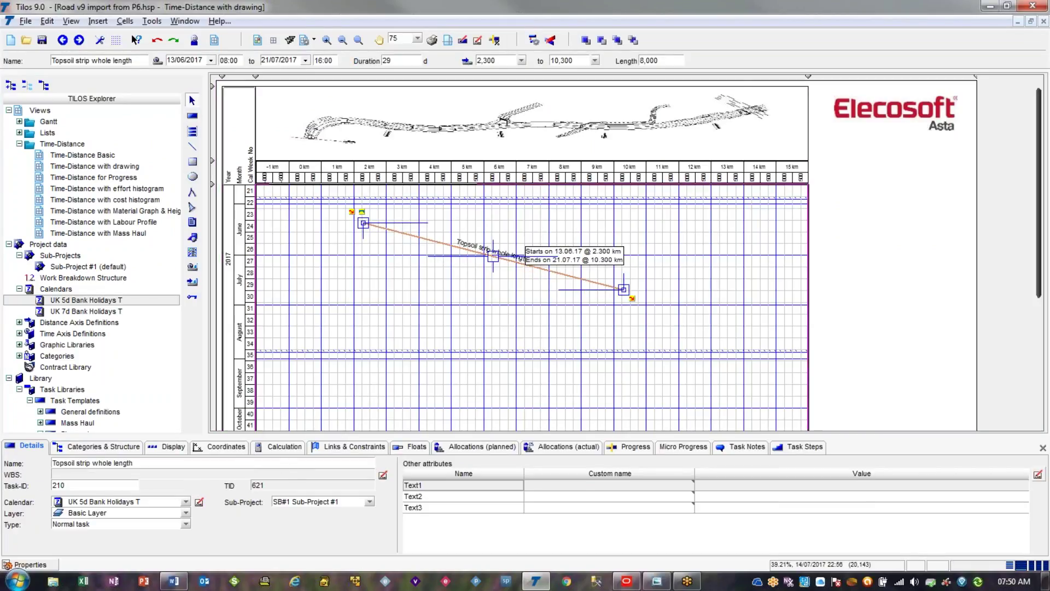
# - Examine the start and end distance coordinates of the Topsoil strip task
pyautogui.click(237, 448)
pyautogui.click(240, 475)
pyautogui.click(241, 487)
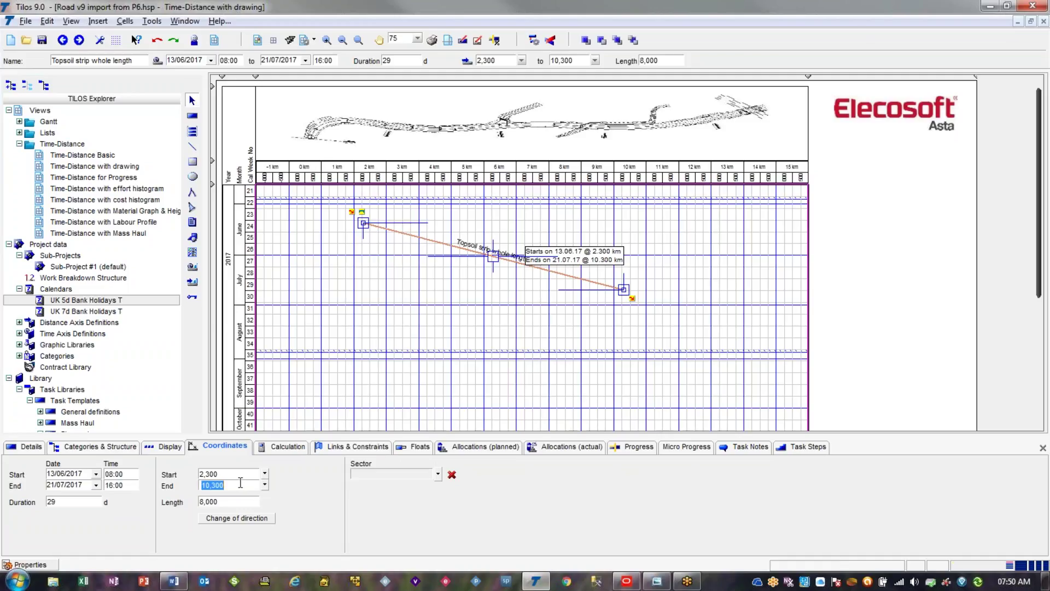
# - Set the Topsoil strip task's calculation quantity to 4400 m3
pyautogui.click(293, 448)
pyautogui.doubleClick(92, 497)
pyautogui.write('4400')
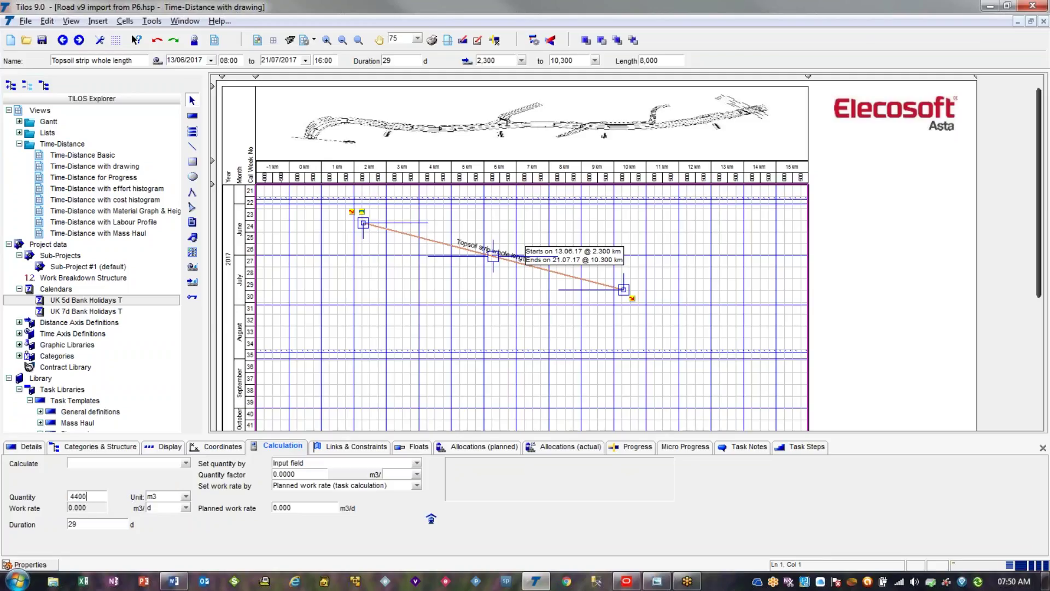
pyautogui.press('Return')
# - Review the Road Work task templates available for the Topsoil strip task, keeping its assigned template
pyautogui.click(171, 448)
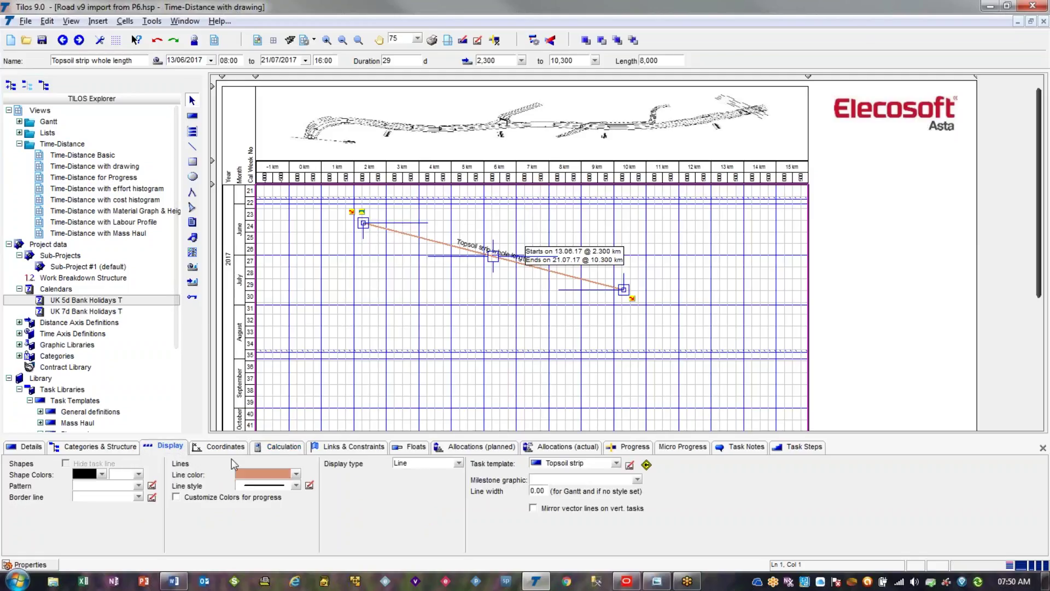
pyautogui.click(616, 463)
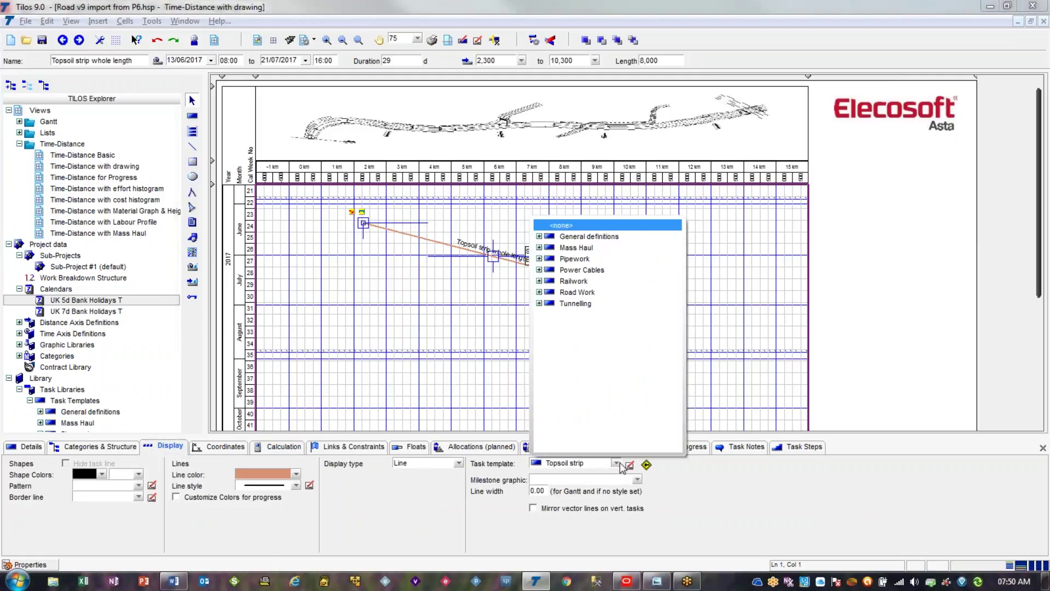
pyautogui.click(539, 292)
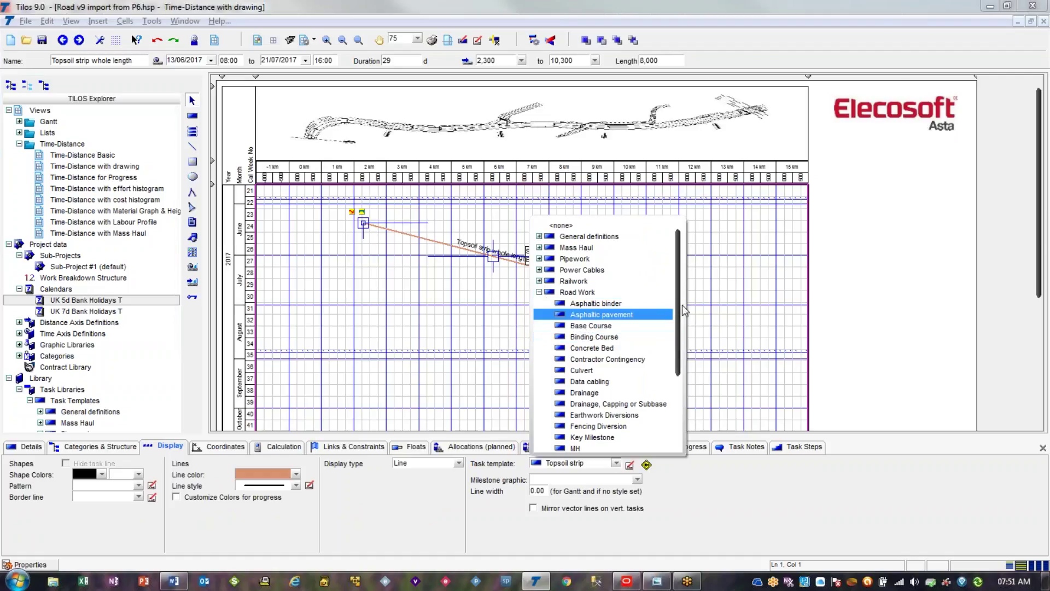
pyautogui.moveTo(679, 316); pyautogui.dragTo(675, 393)
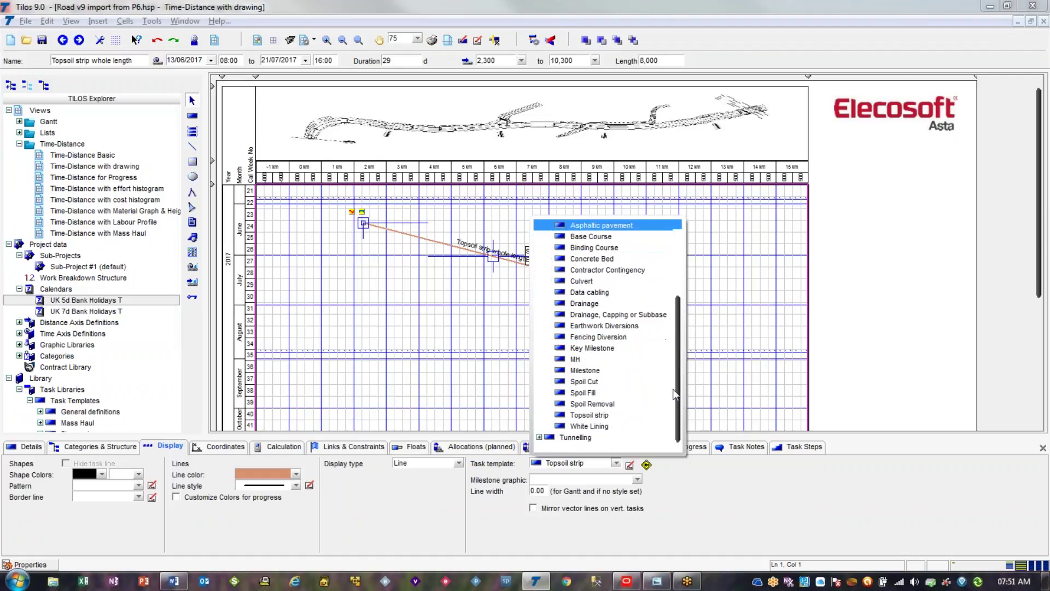
pyautogui.click(426, 323)
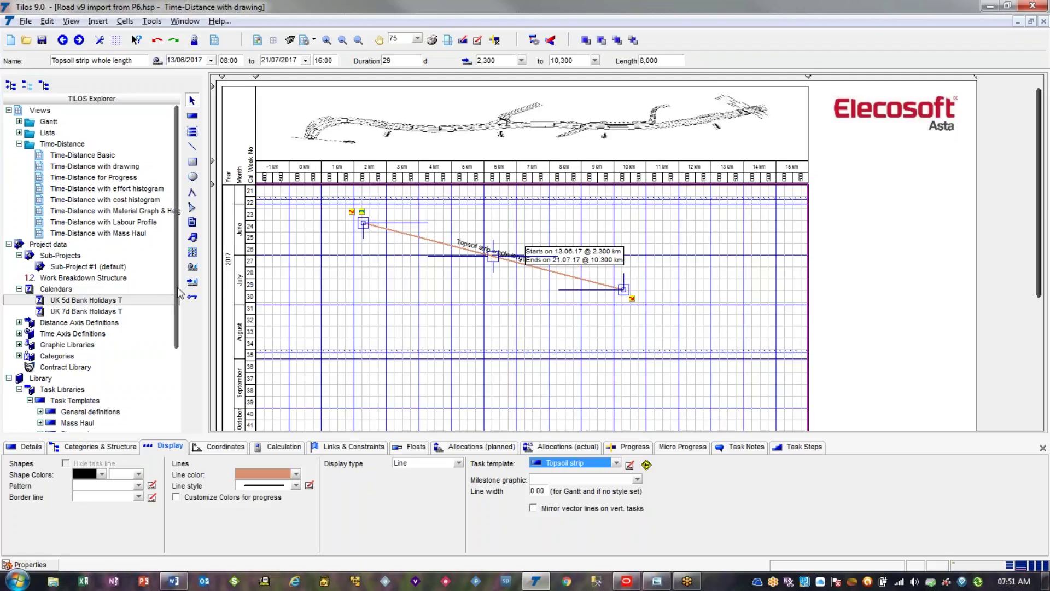
# - Open the Topsoil strip template from the Road Work task templates in the library
pyautogui.scroll(-4, 141, 370)
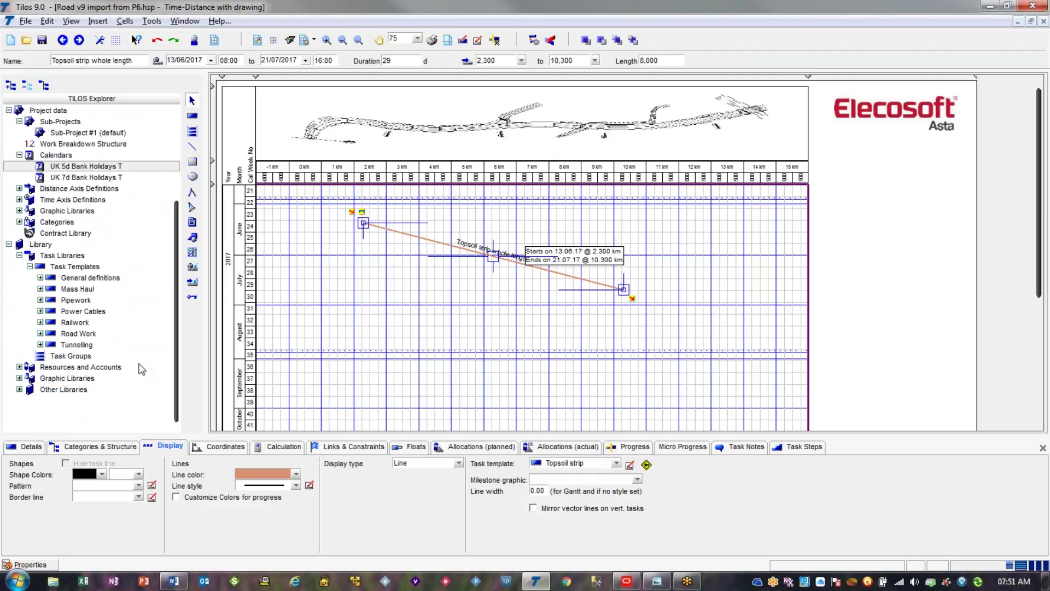
pyautogui.click(40, 333)
pyautogui.scroll(-5, 88, 339)
pyautogui.click(89, 363)
pyautogui.doubleClick(89, 364)
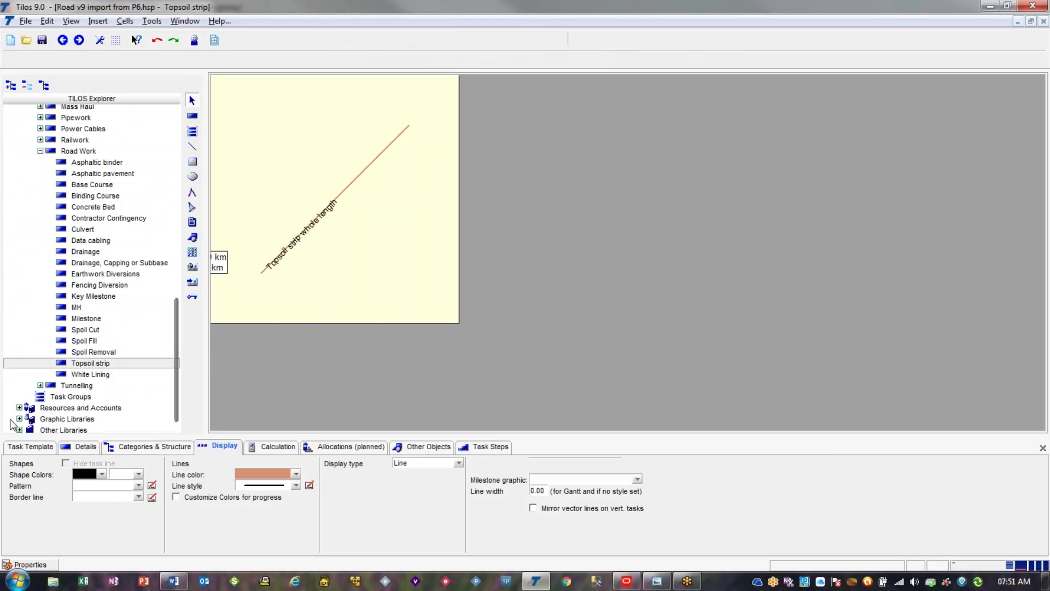
# - Examine the Template-ID and Part-ID of the Topsoil strip template
pyautogui.click(31, 446)
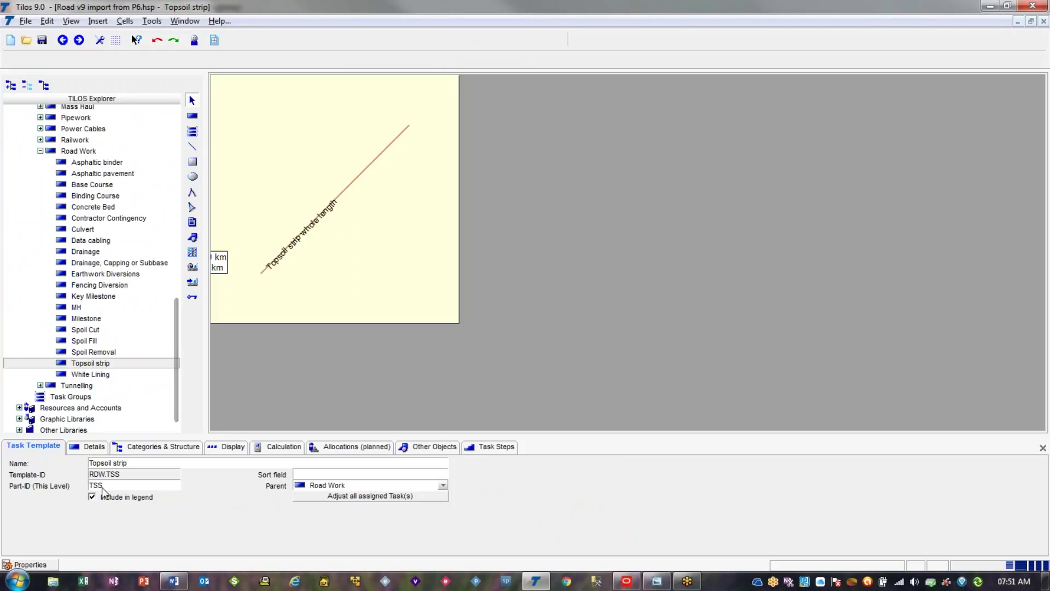
pyautogui.doubleClick(126, 475)
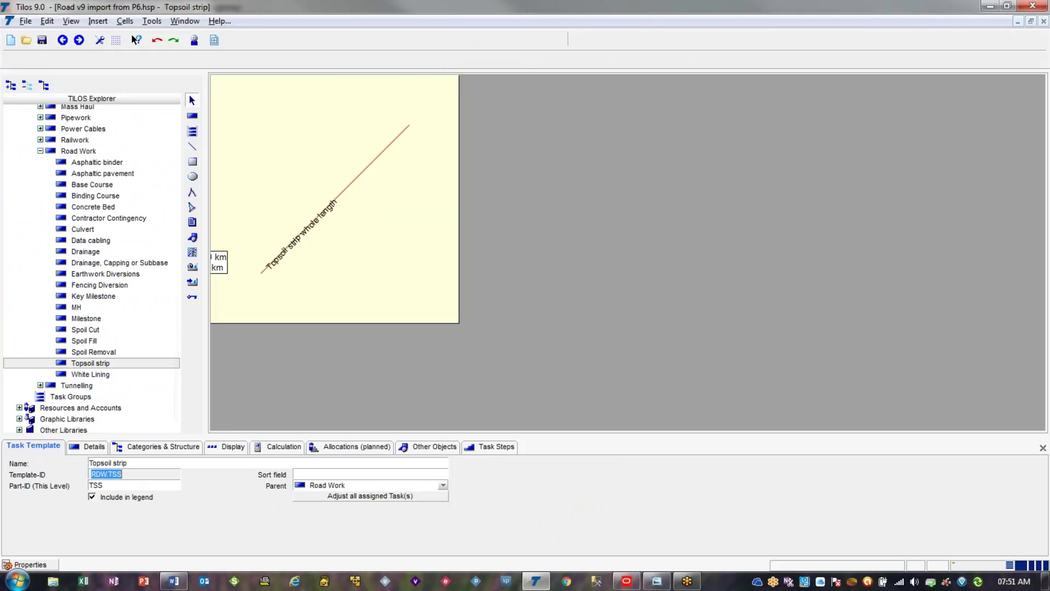
pyautogui.doubleClick(117, 485)
pyautogui.click(129, 485)
pyautogui.write('1')
pyautogui.press('Tab')
pyautogui.hotkey('shift', 'Tab')
pyautogui.press('Tab')
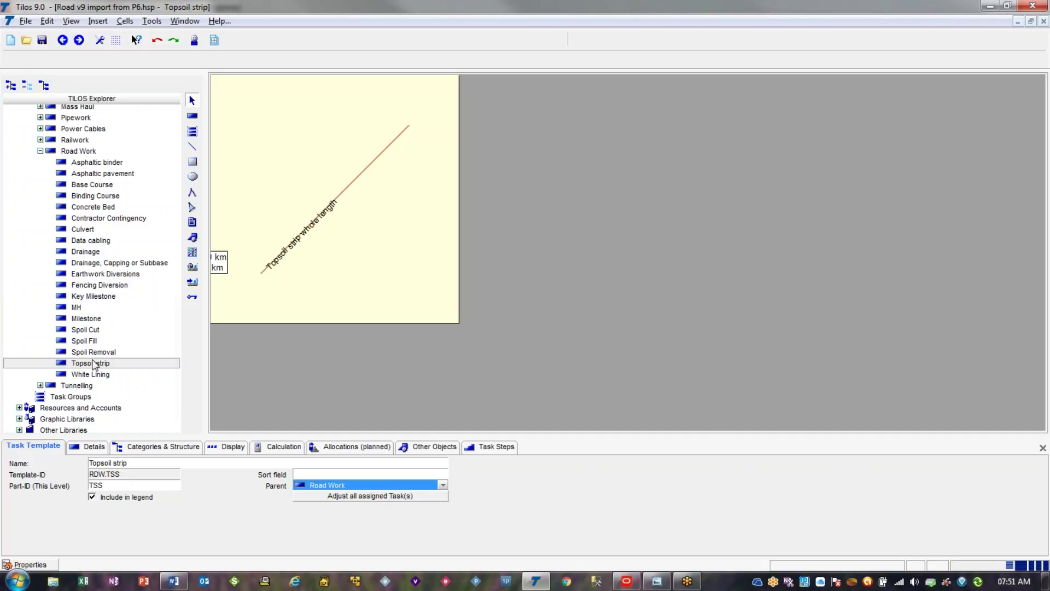
# - Check the parent Road Work template's Part-ID, and compare it with the Topsoil strip template's full Template-ID
pyautogui.click(82, 153)
pyautogui.press('Tab')
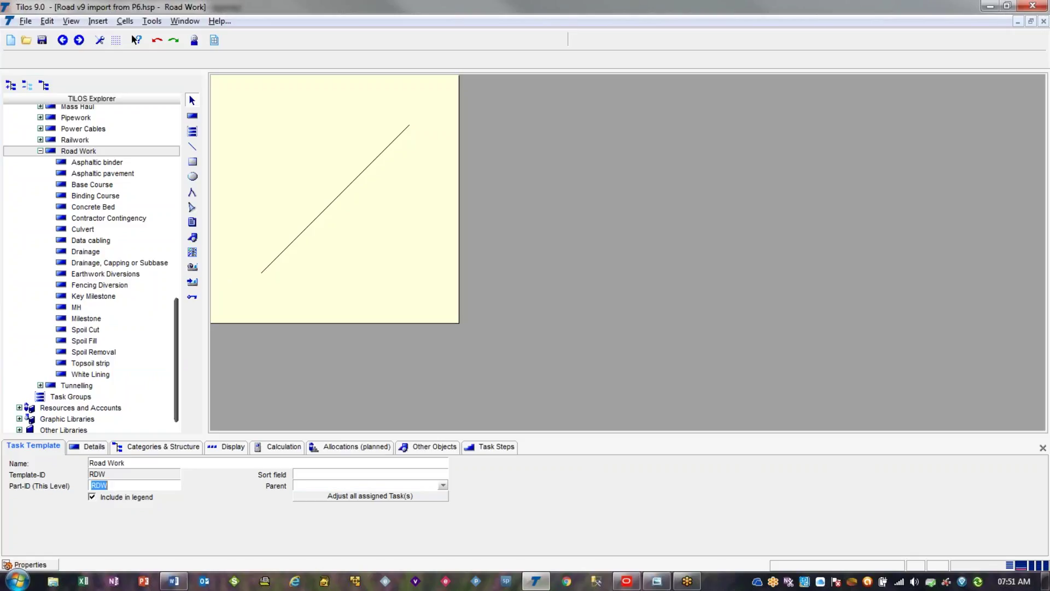
pyautogui.click(90, 362)
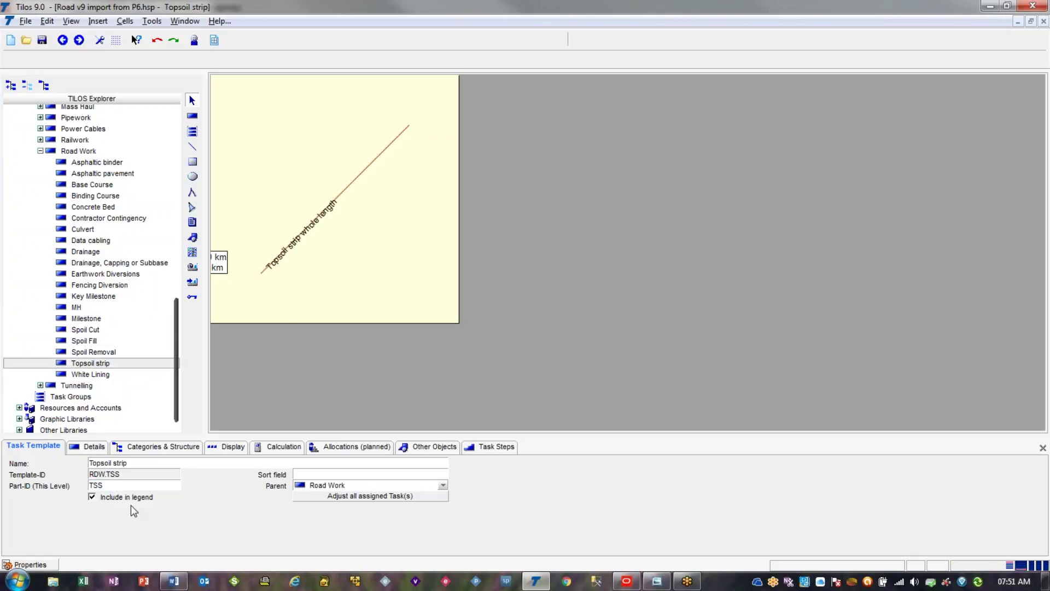
pyautogui.doubleClick(112, 473)
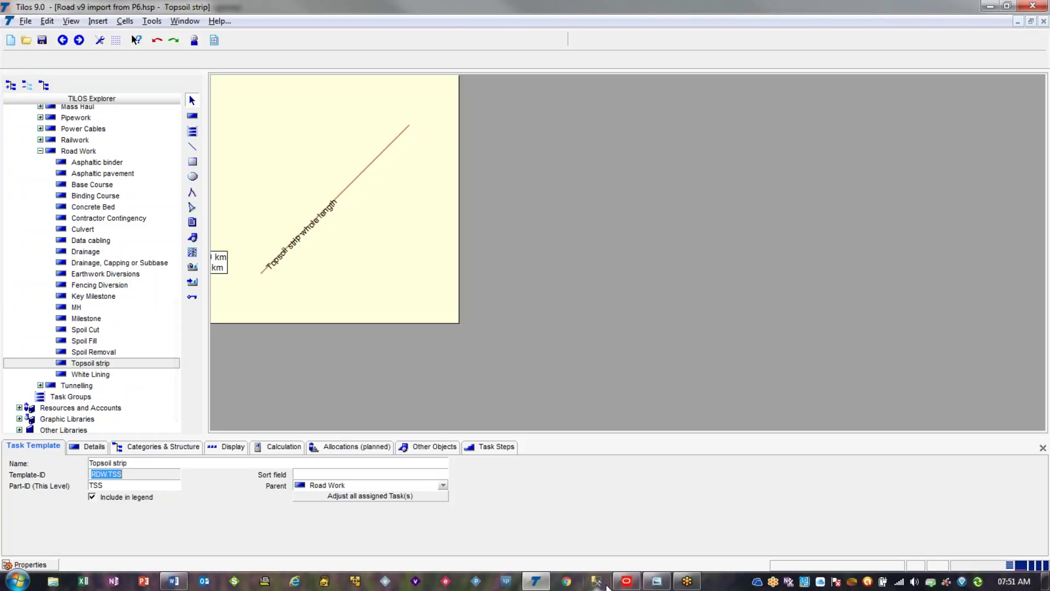
# - In Primavera P6, open the activity codes to show the TILOS Task Template values, and widen the Code Value column
pyautogui.click(627, 581)
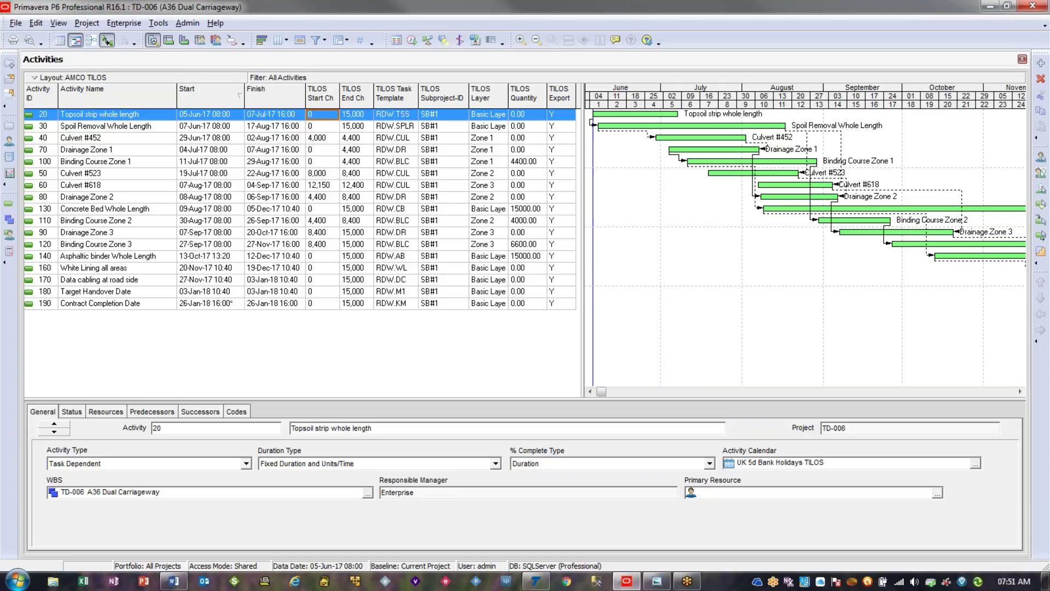
pyautogui.click(124, 23)
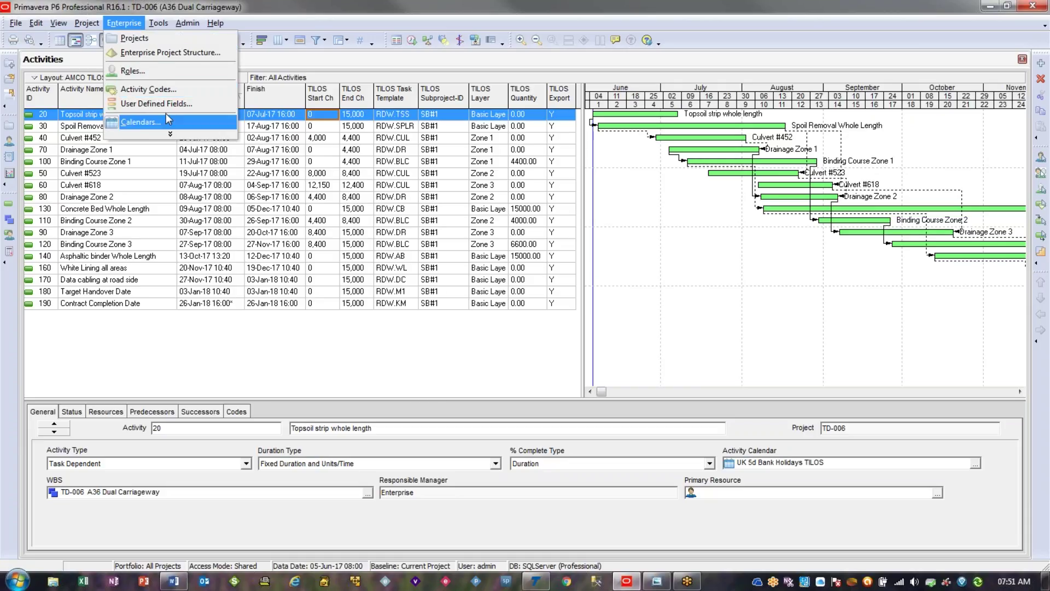
pyautogui.click(170, 90)
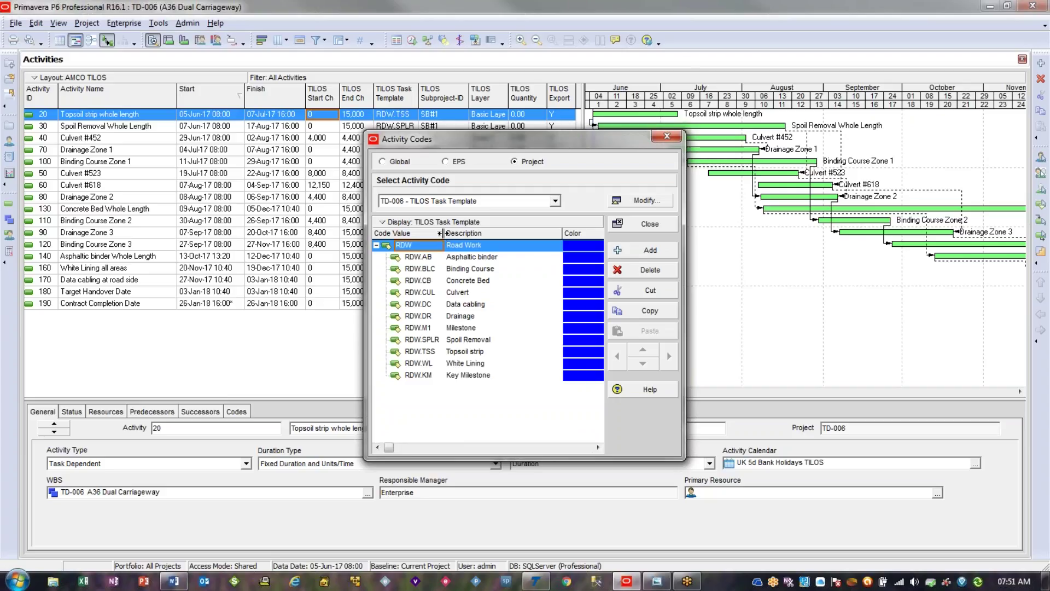
pyautogui.moveTo(442, 233); pyautogui.dragTo(479, 234)
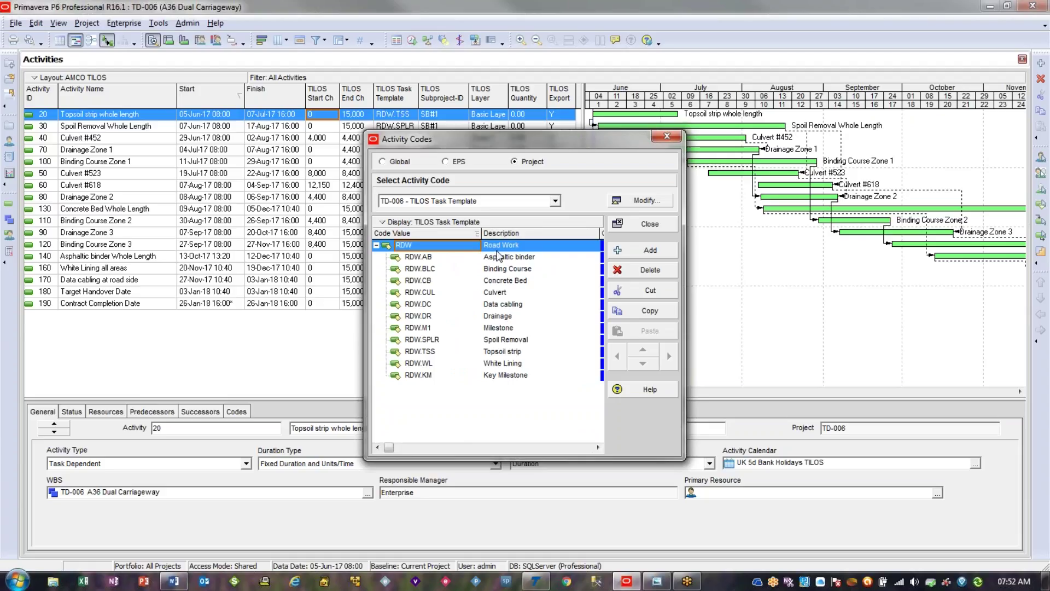
# - Collapse and re-expand the RDW Road Work code, and inspect the Asphaltic binder's own code value
pyautogui.click(377, 245)
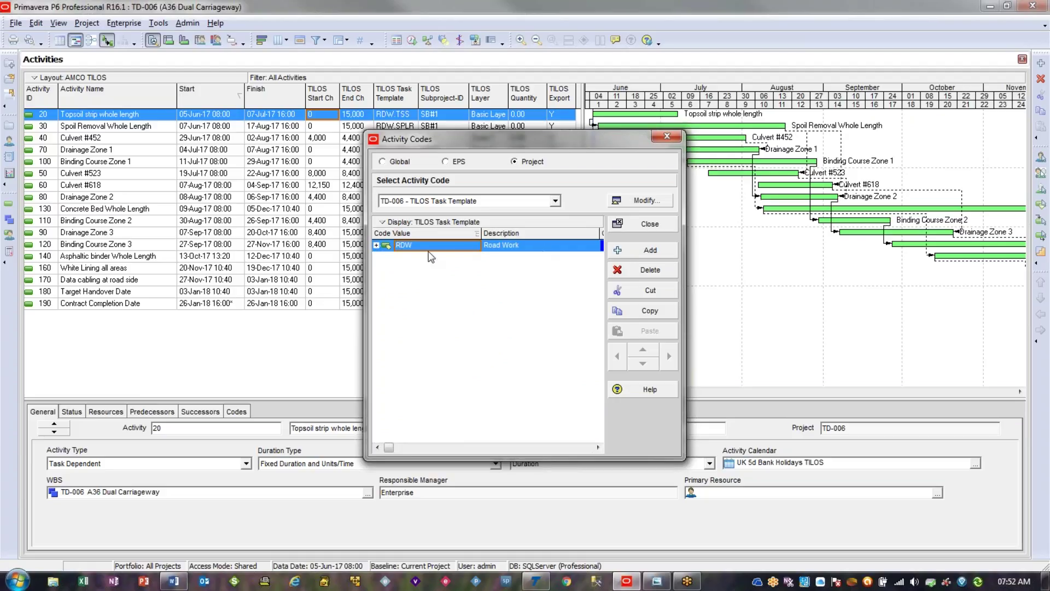
pyautogui.click(377, 245)
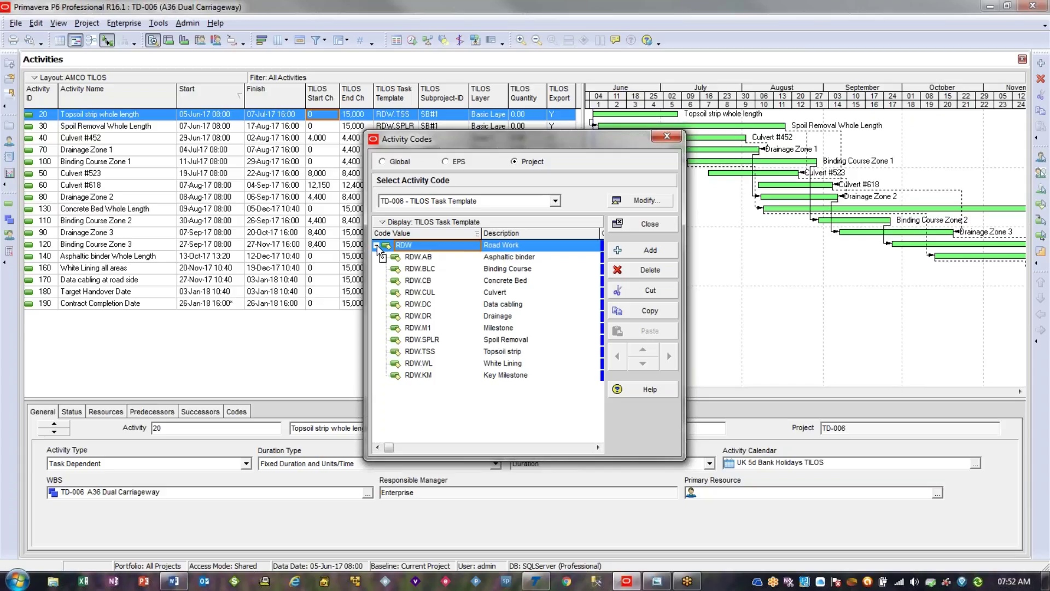
pyautogui.click(446, 258)
pyautogui.click(445, 258)
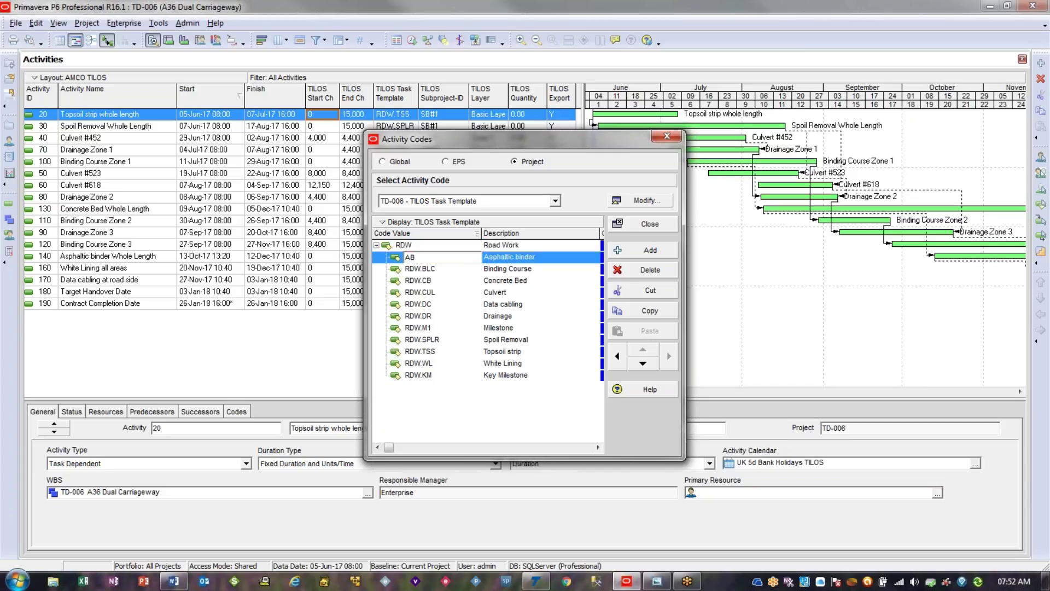
# - Compare the Topsoil strip activity code value in P6 with the Topsoil strip template's Part-ID in TILOS
pyautogui.hotkey('alt', 'Tab')
pyautogui.press('Tab')
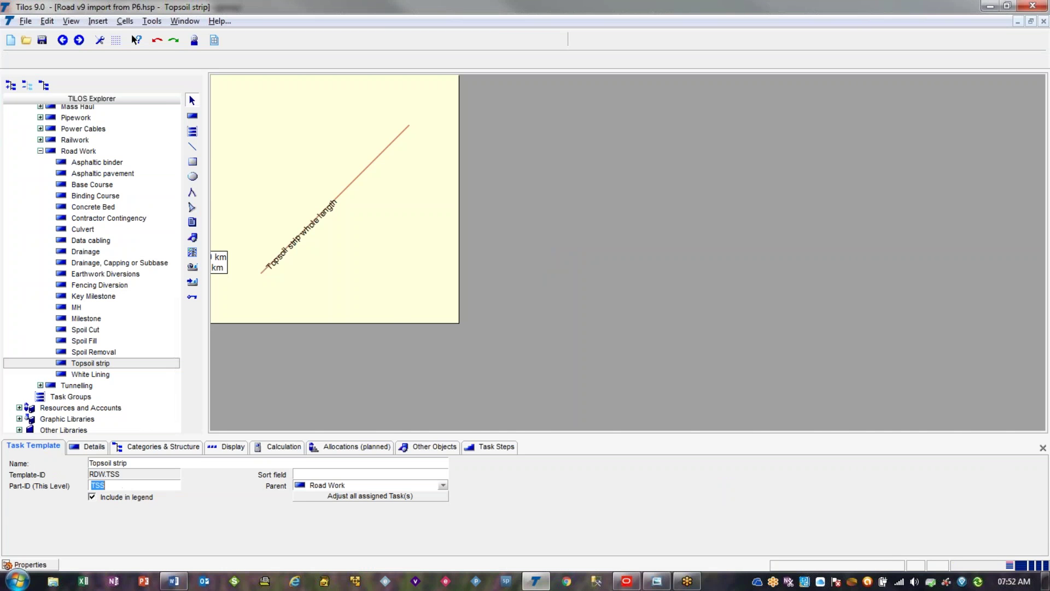
pyautogui.hotkey('alt', 'Tab')
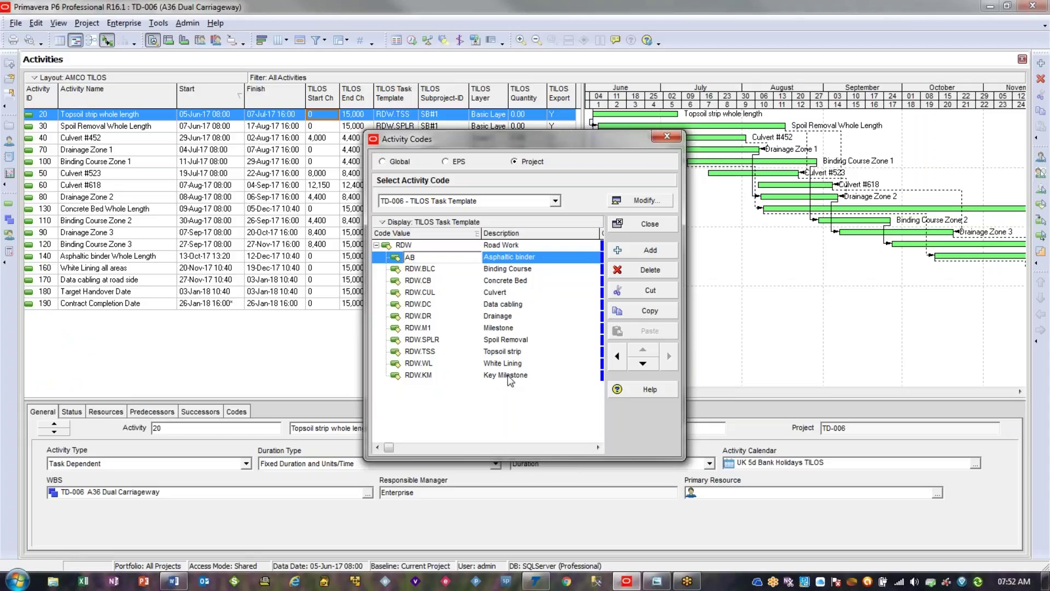
pyautogui.click(461, 352)
pyautogui.click(455, 351)
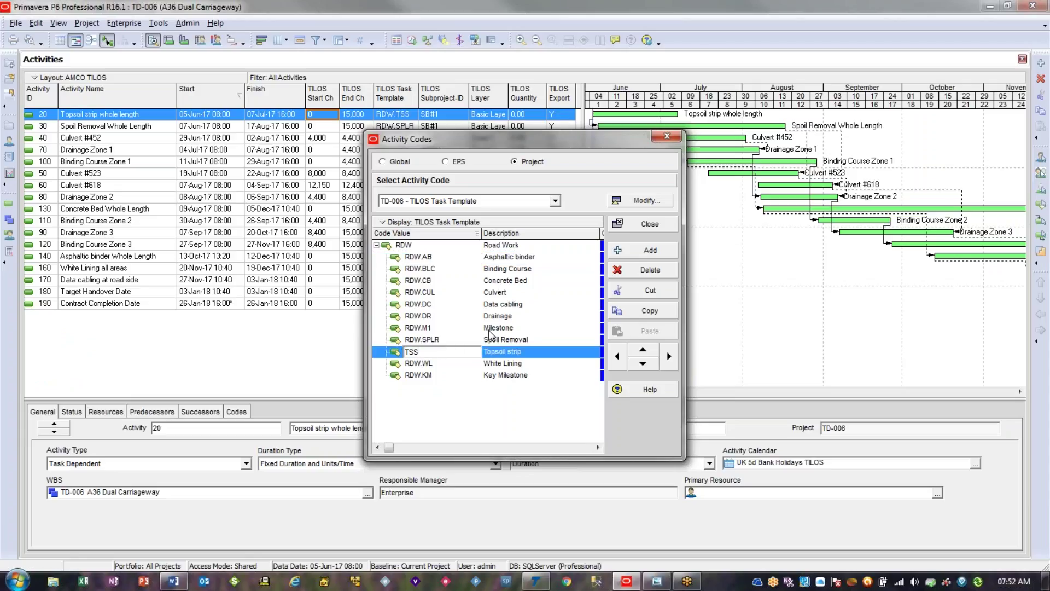
pyautogui.hotkey('alt', 'Tab')
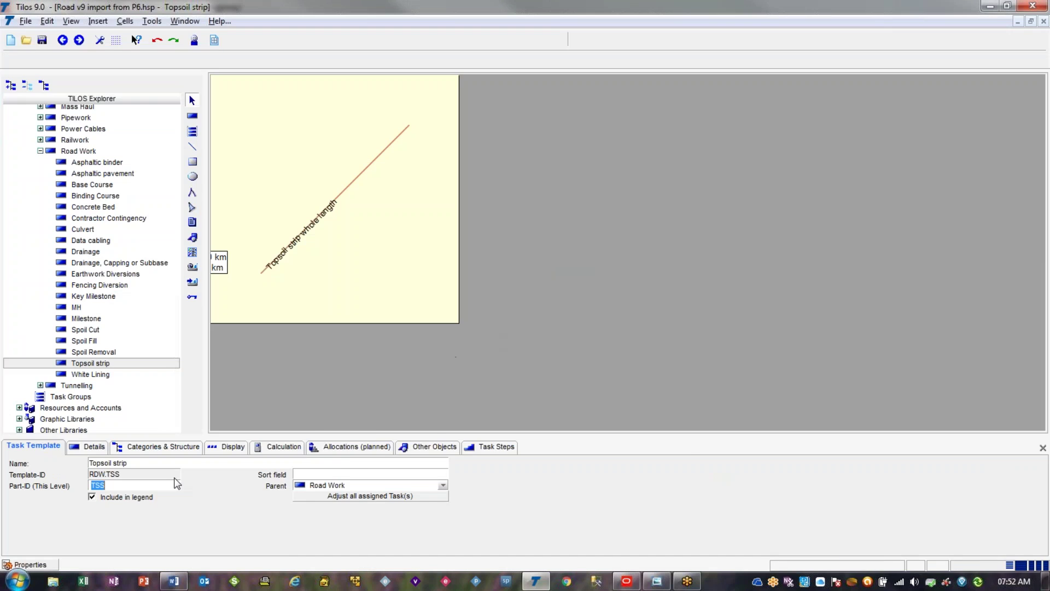
pyautogui.hotkey('alt', 'Tab')
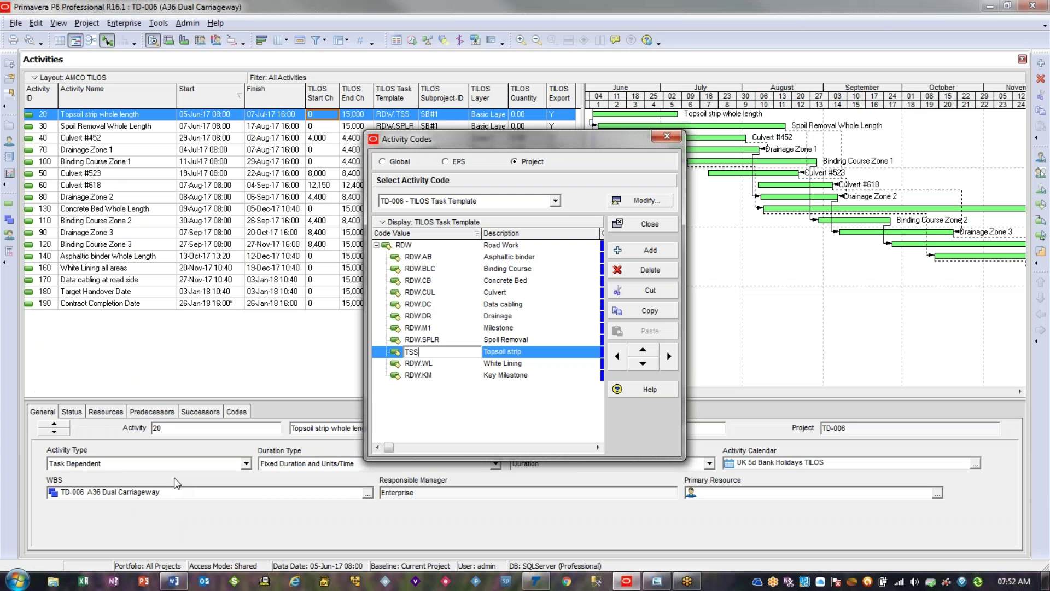
# - Close the P6 activity codes, and go back to the Time-Distance with drawing view in TILOS
pyautogui.click(676, 142)
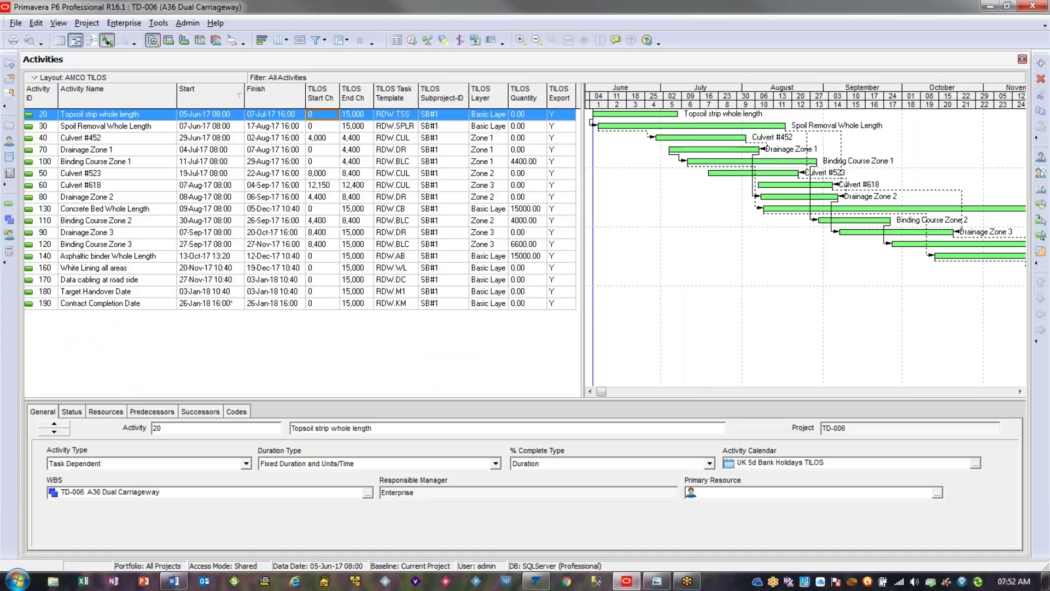
pyautogui.hotkey('alt', 'Tab')
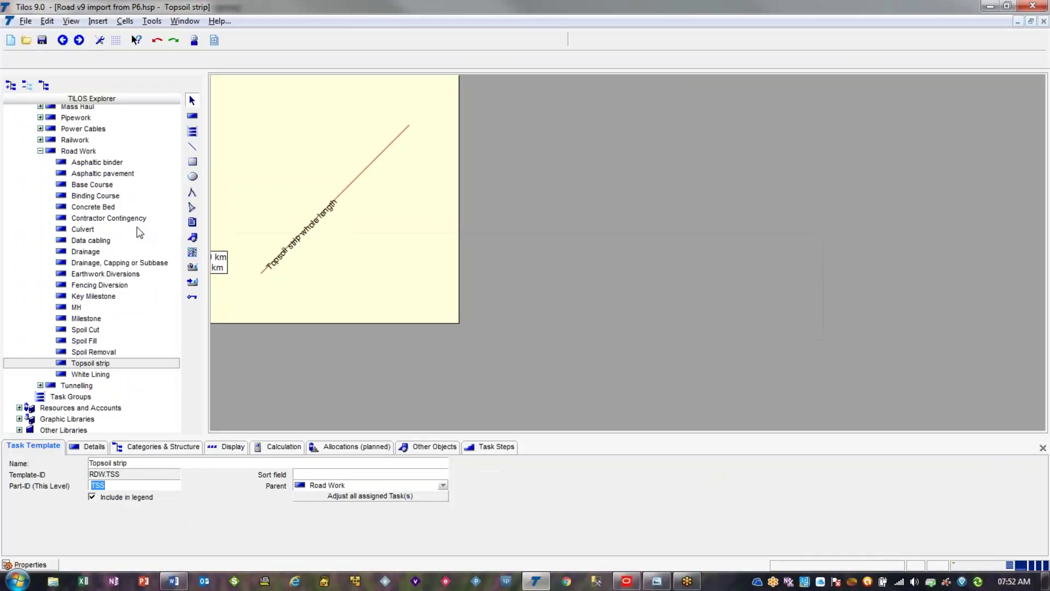
pyautogui.click(63, 42)
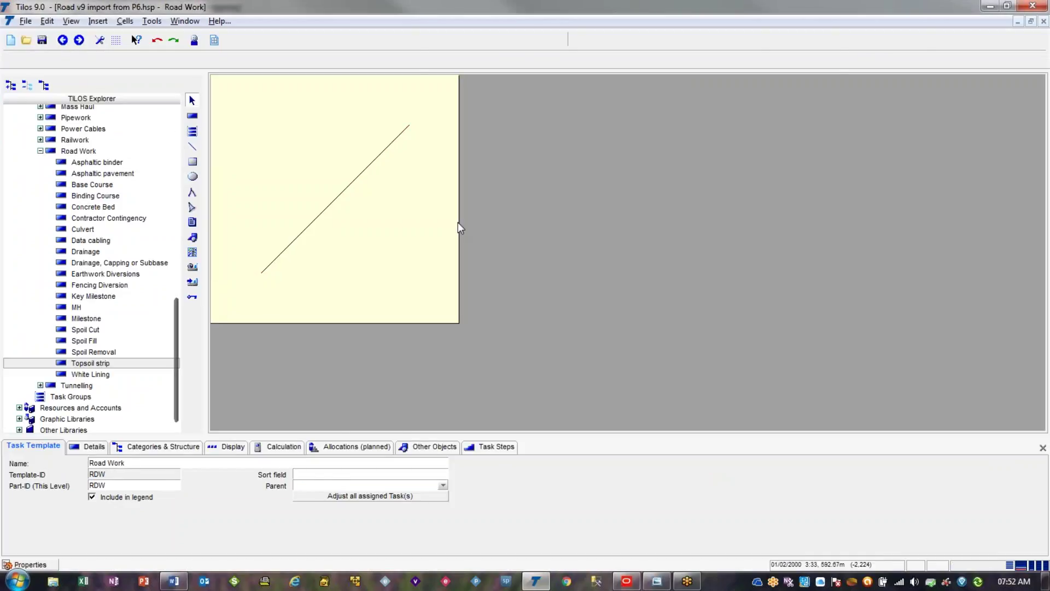
pyautogui.click(62, 42)
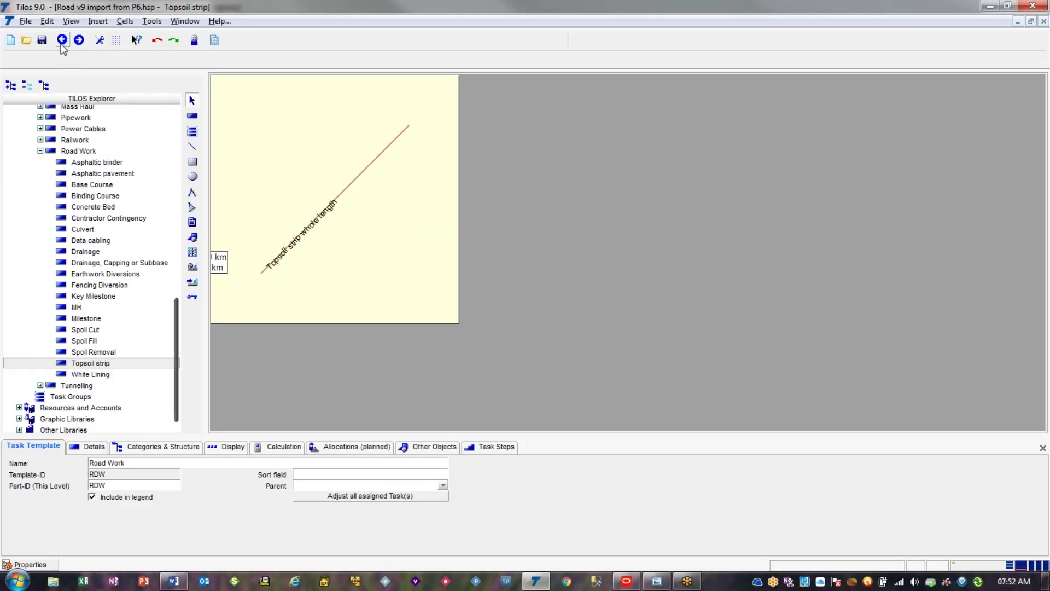
pyautogui.click(62, 40)
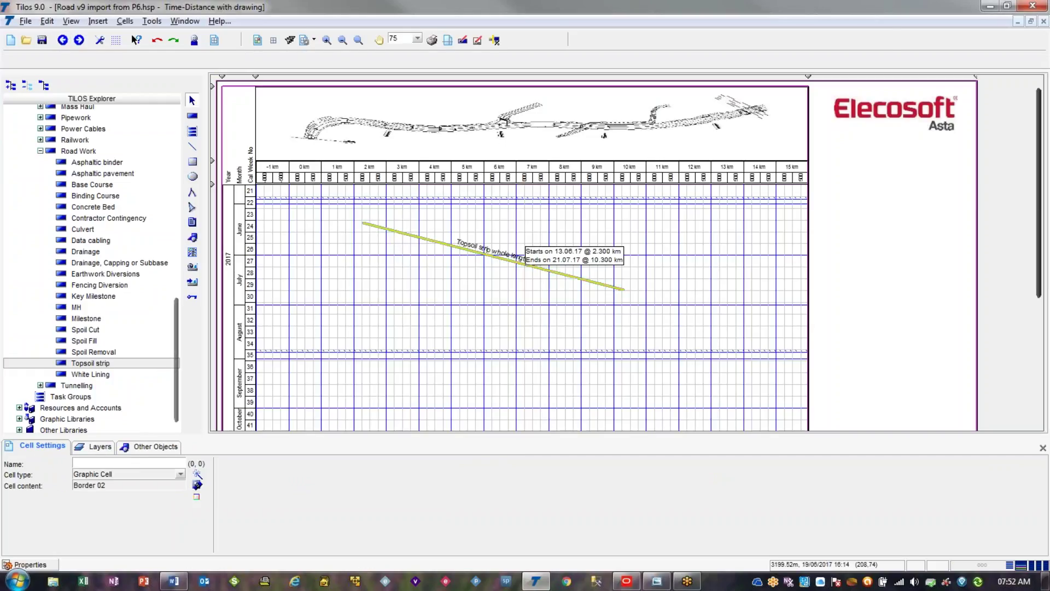
# - Assign the Topsoil strip whole length task to the Zone 1 layer, and switch back to Primavera P6
pyautogui.click(394, 231)
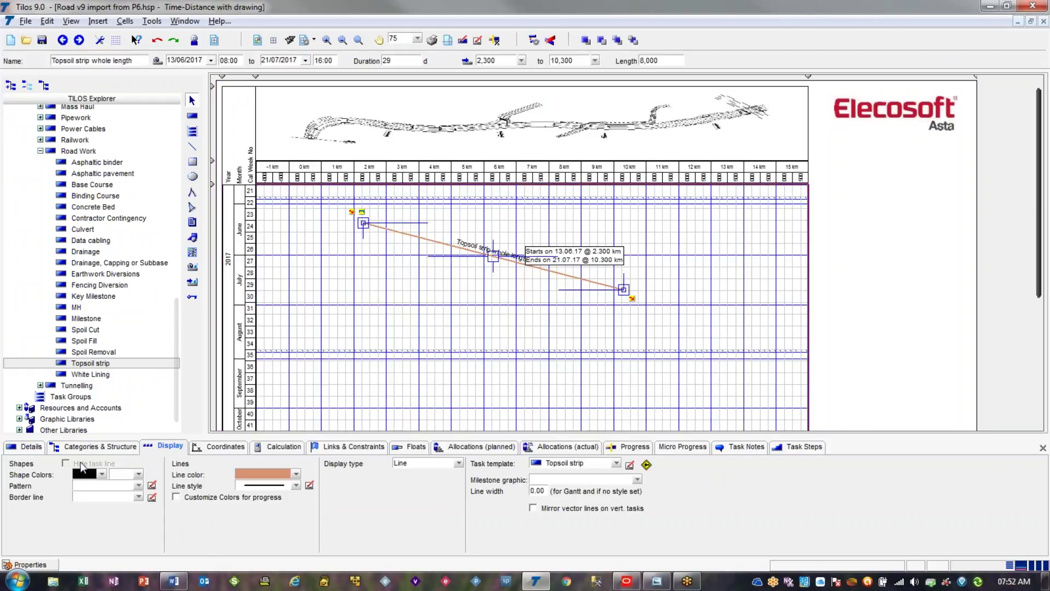
pyautogui.click(28, 447)
pyautogui.click(158, 514)
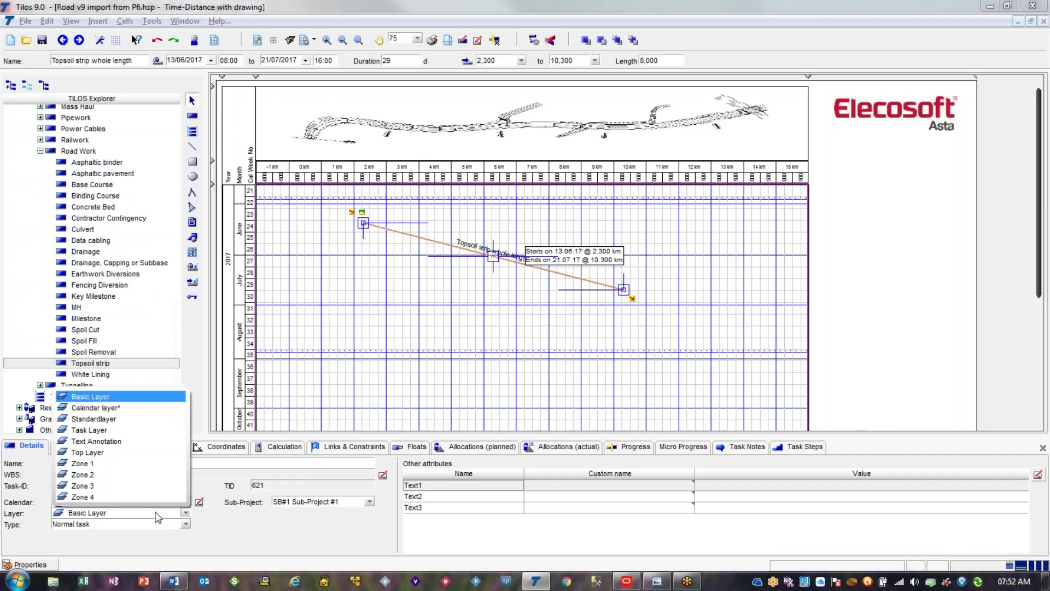
pyautogui.click(123, 471)
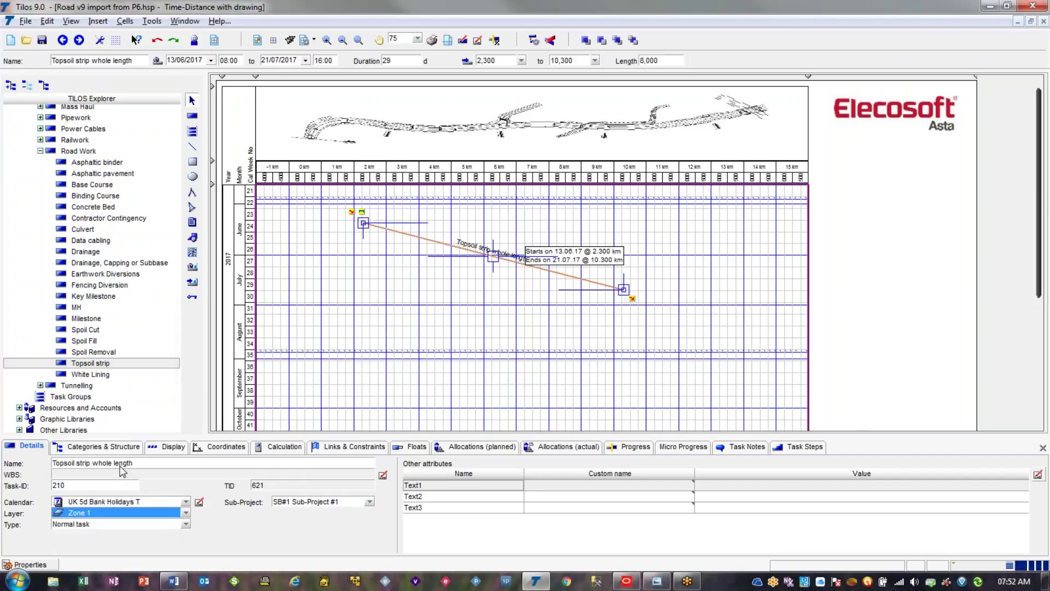
pyautogui.click(368, 301)
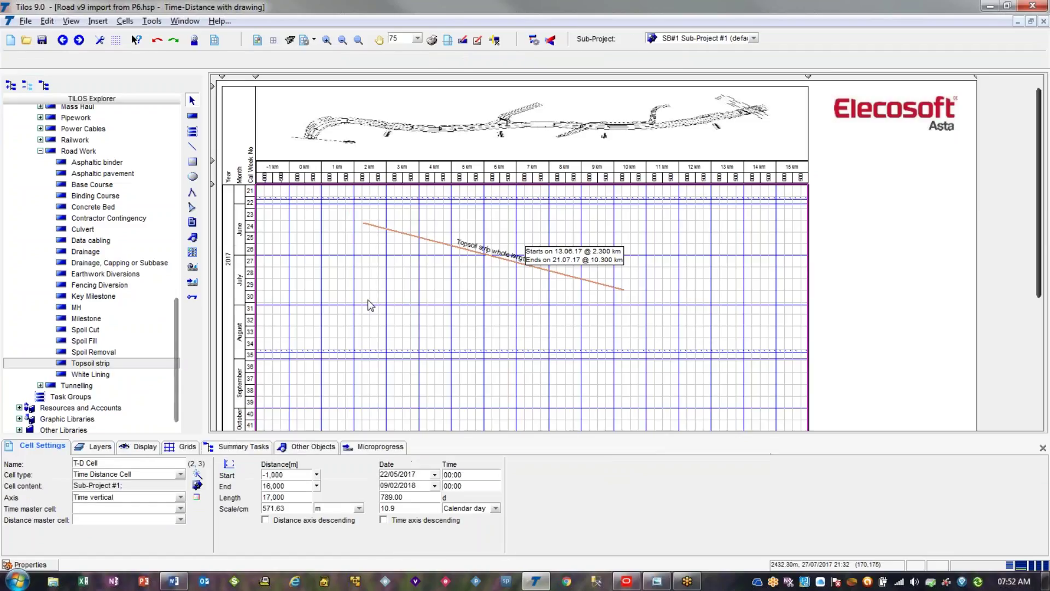
pyautogui.hotkey('alt', 'Tab')
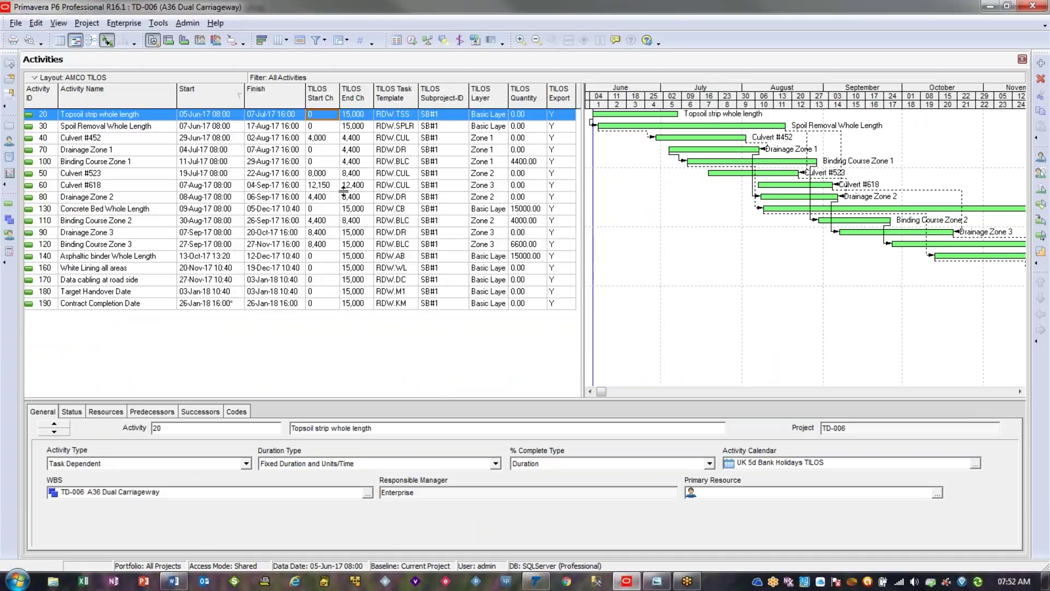
# - Review the code values of the TD-006 TILOS Layer project activity code, and close the activity codes
pyautogui.click(123, 22)
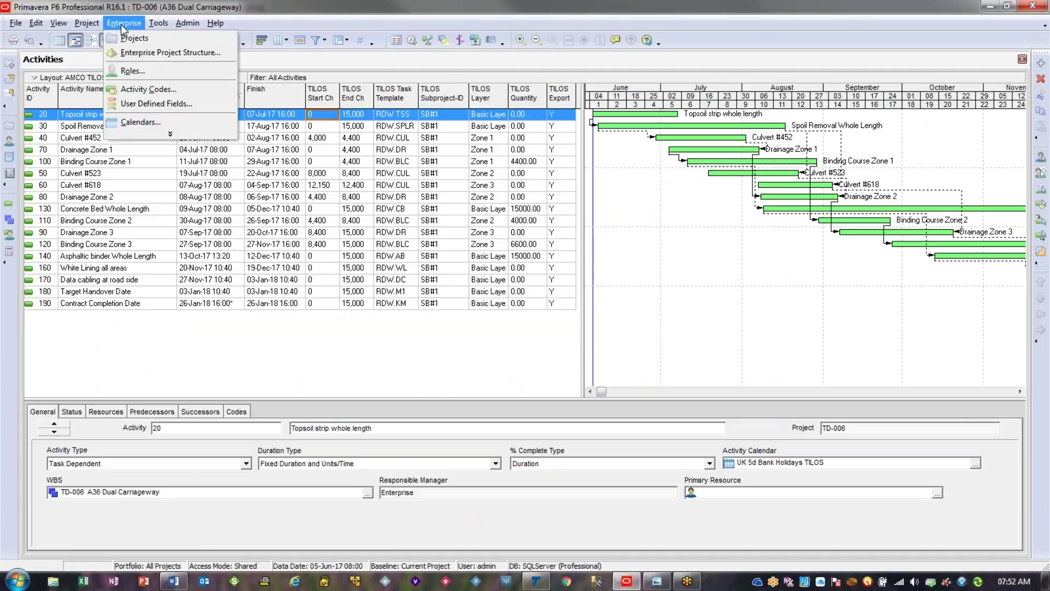
pyautogui.click(137, 89)
pyautogui.click(390, 201)
pyautogui.click(404, 213)
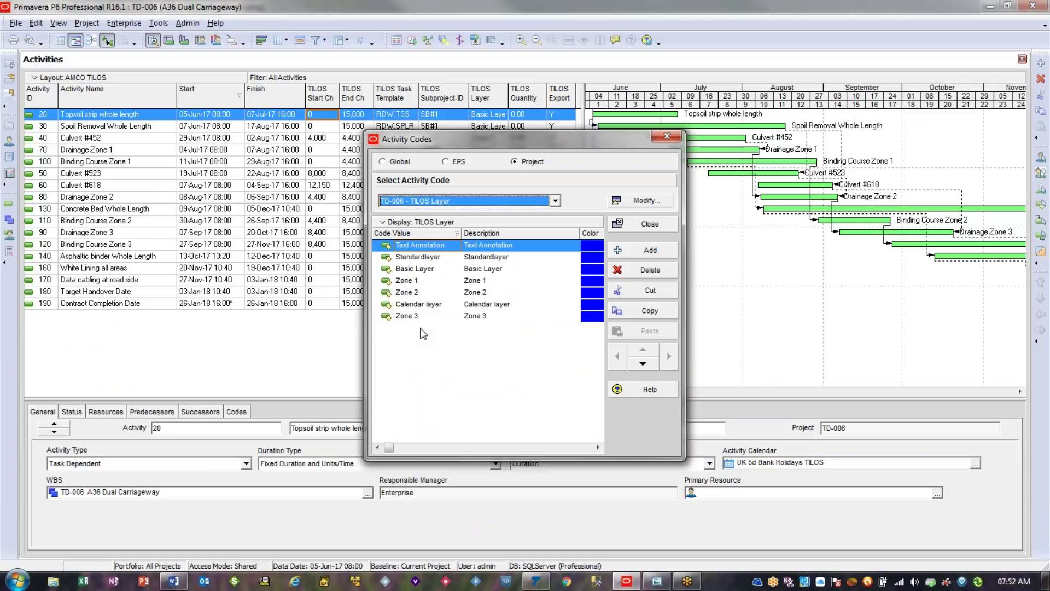
pyautogui.click(651, 225)
# - Switch to TILOS, delete the Topsoil strip whole length task from the time-distance diagram, and return to Primavera P6
pyautogui.hotkey('alt', 'Tab')
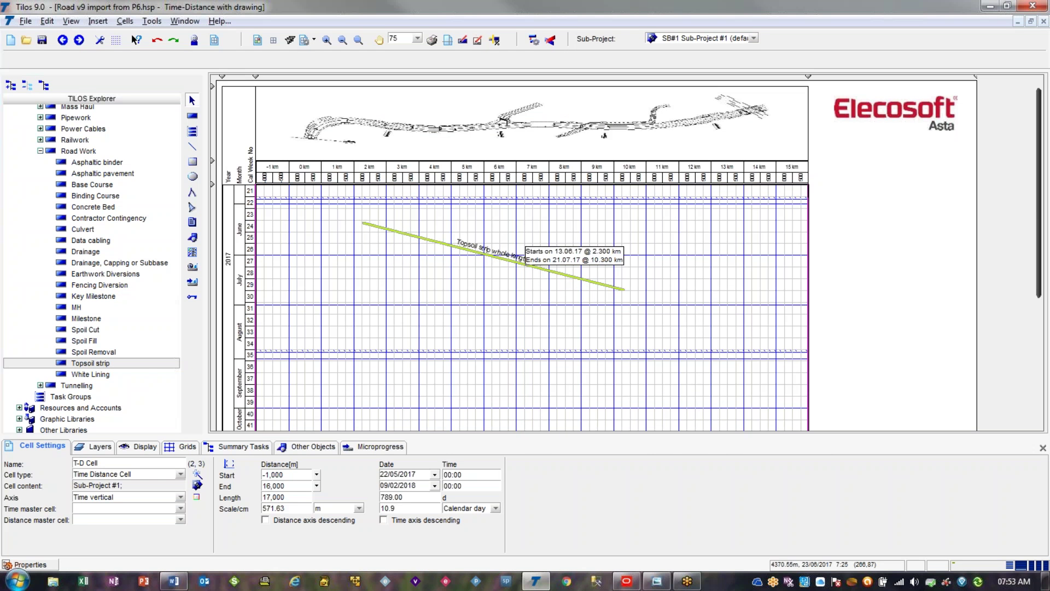
pyautogui.click(441, 243)
pyautogui.press('Delete')
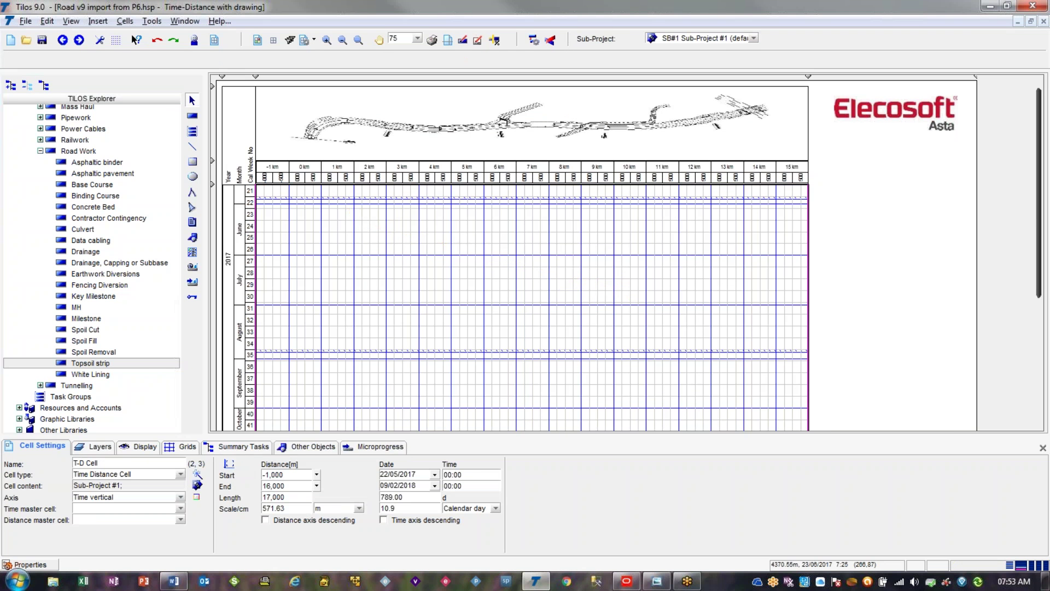
pyautogui.hotkey('alt', 'Tab')
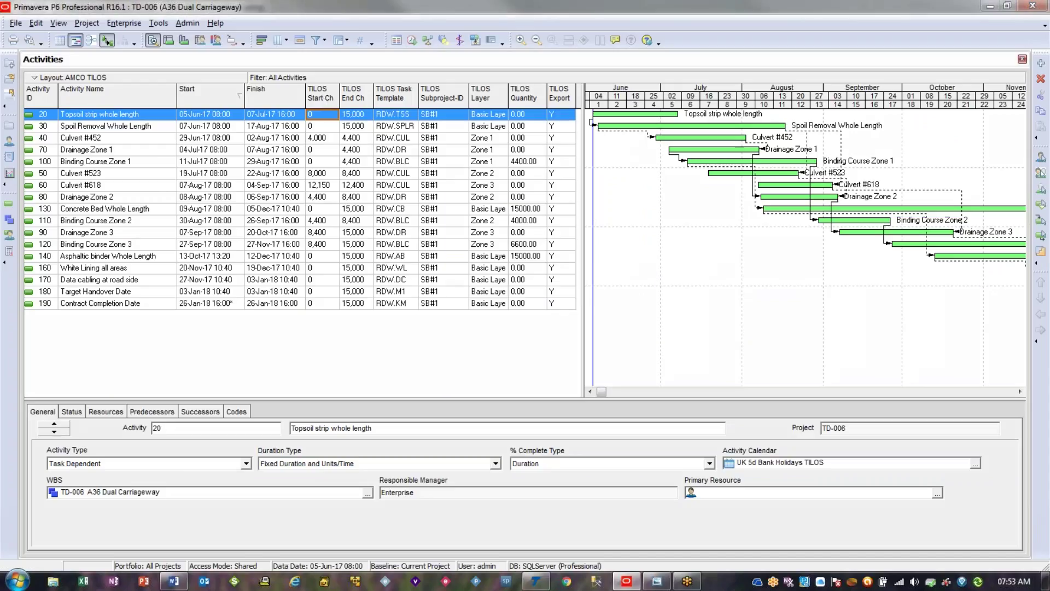
pyautogui.moveTo(330, 86)
pyautogui.mouseDown()
pyautogui.moveTo(319, 90)
pyautogui.moveTo(328, 97)
pyautogui.moveTo(409, 103)
pyautogui.mouseUp()
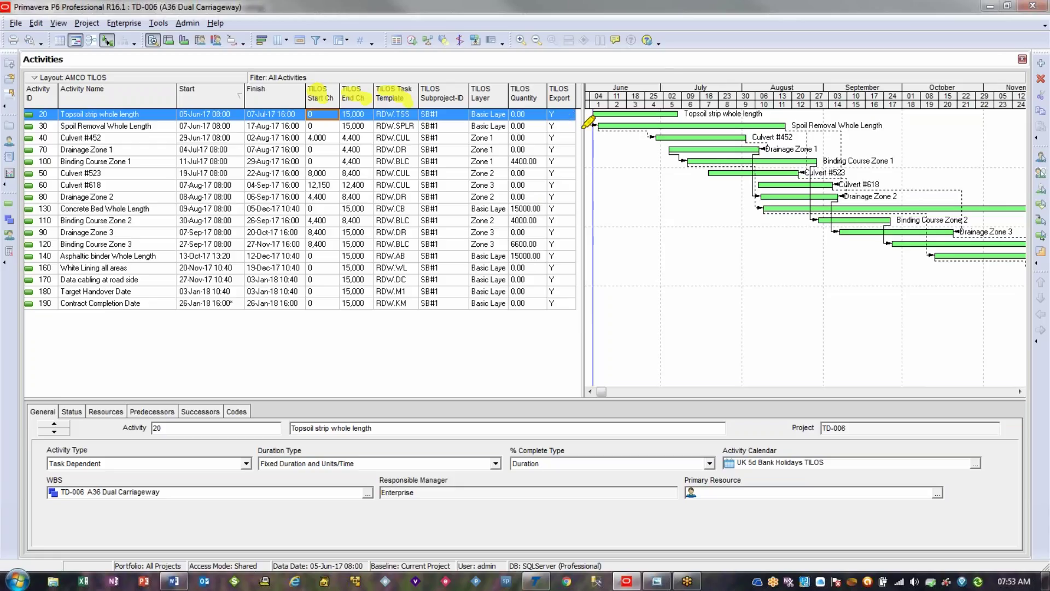
pyautogui.moveTo(550, 89)
pyautogui.mouseDown()
pyautogui.moveTo(572, 94)
pyautogui.moveTo(567, 105)
pyautogui.mouseUp()
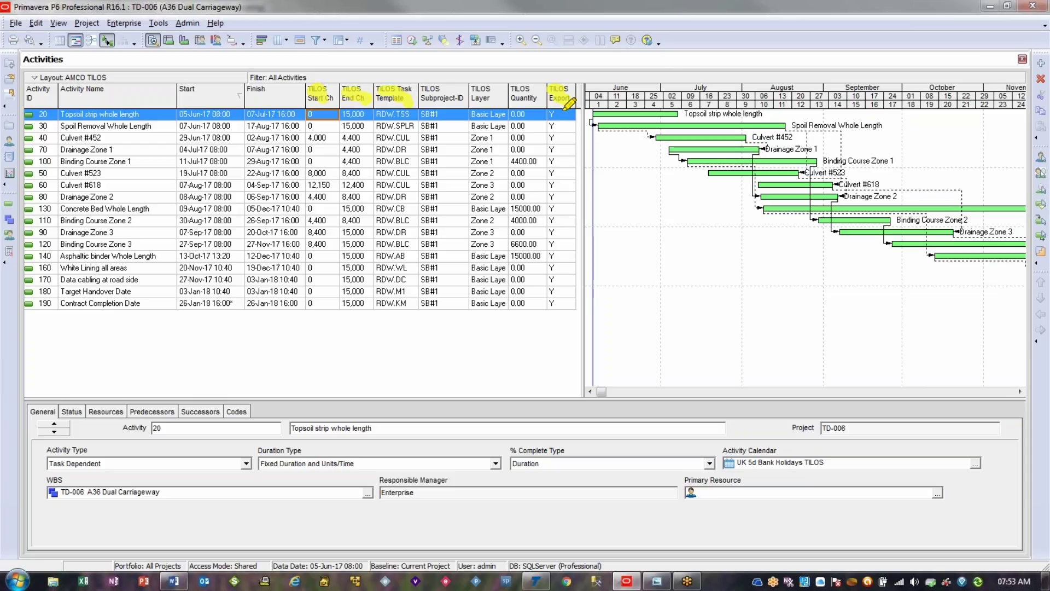
pyautogui.moveTo(441, 91); pyautogui.dragTo(522, 90)
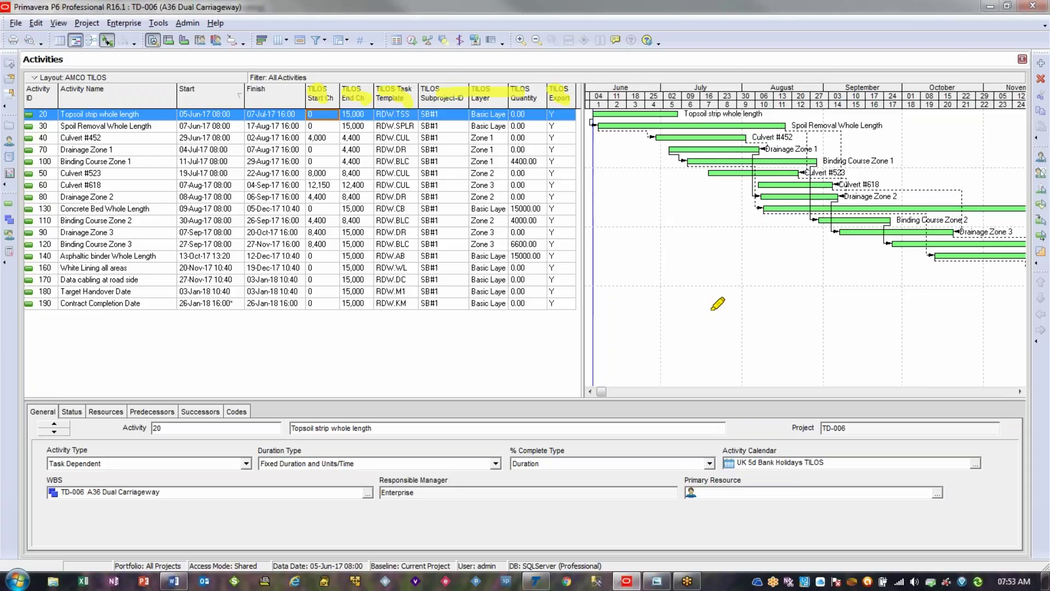
pyautogui.press('Escape')
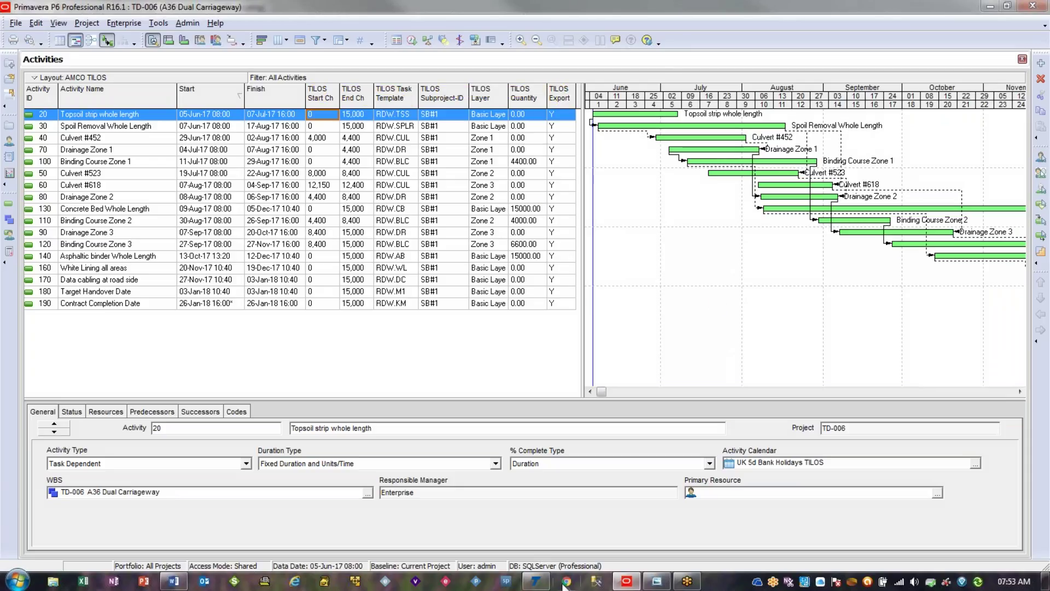
# - Switch to TILOS, and collapse the Library branch to bring the project's Sub-Projects into reach
pyautogui.click(537, 581)
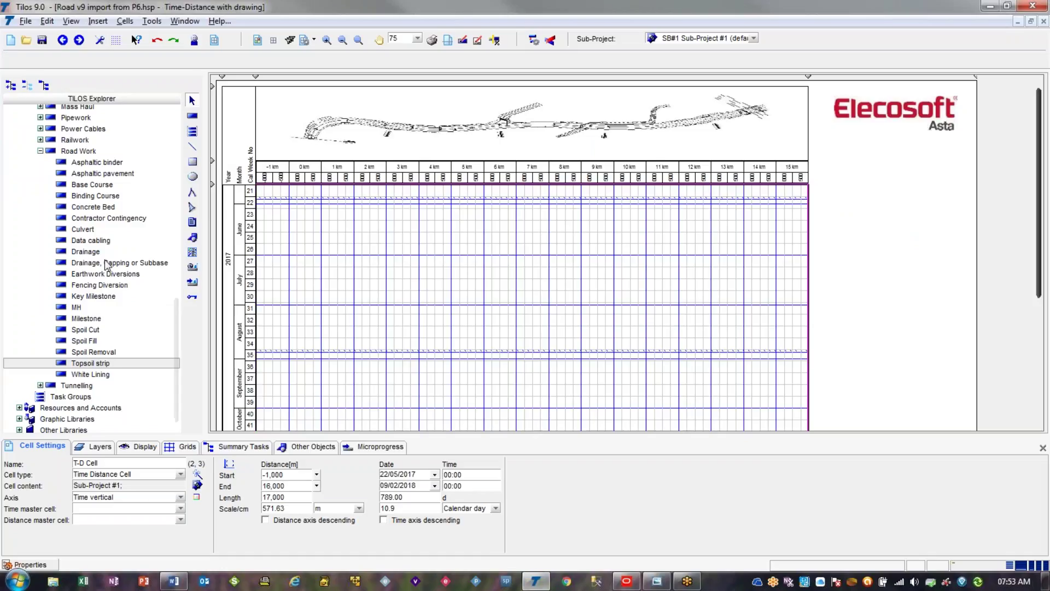
pyautogui.moveTo(176, 312); pyautogui.dragTo(176, 161)
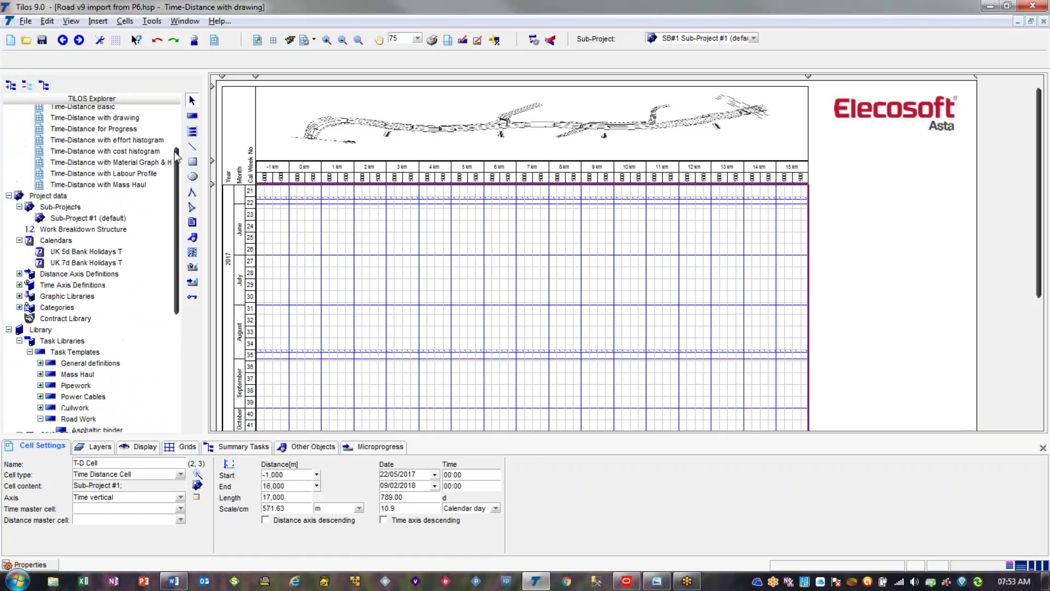
pyautogui.click(9, 330)
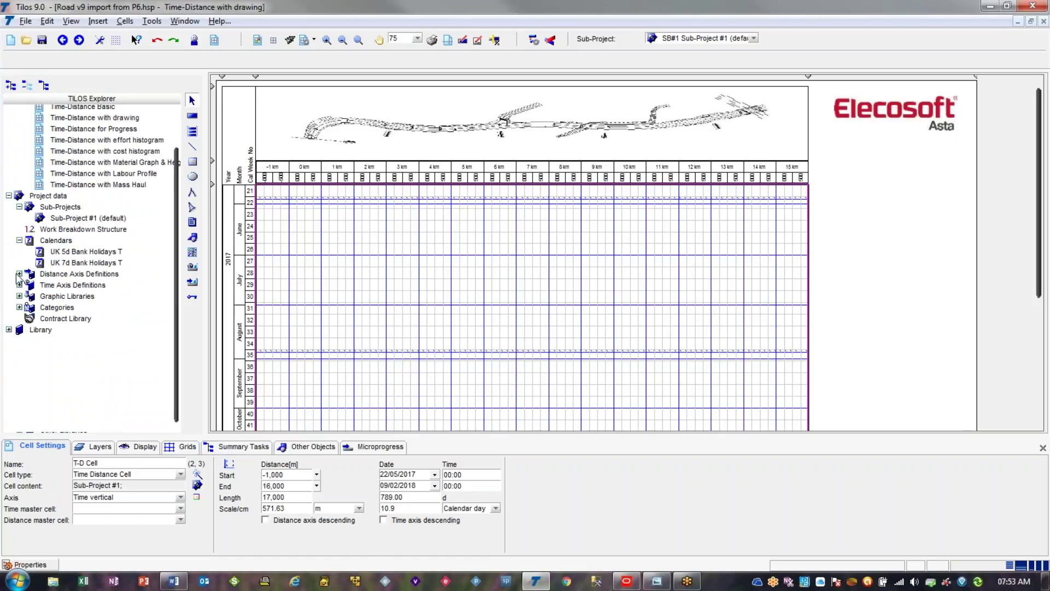
pyautogui.click(19, 206)
pyautogui.click(19, 207)
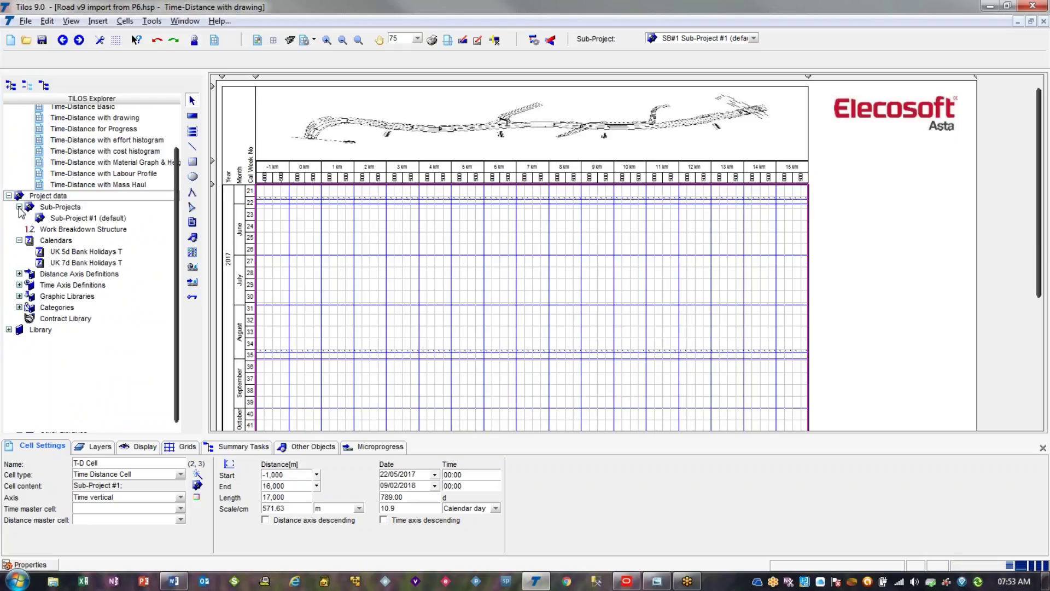
# - Inspect the Id in the details of Sub-Project #1, and switch back to Primavera P6
pyautogui.rightClick(69, 218)
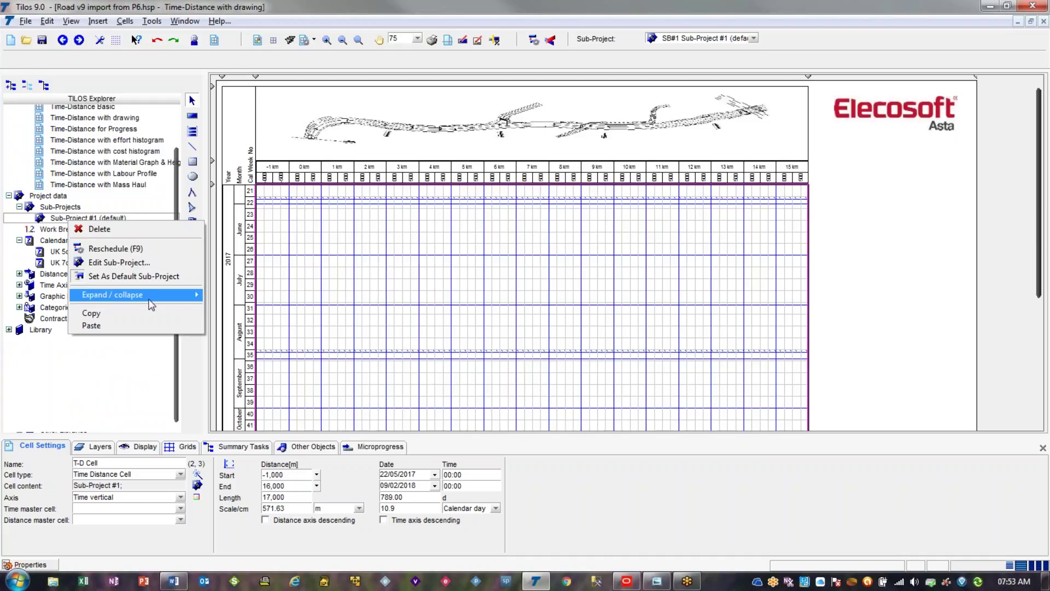
pyautogui.click(133, 263)
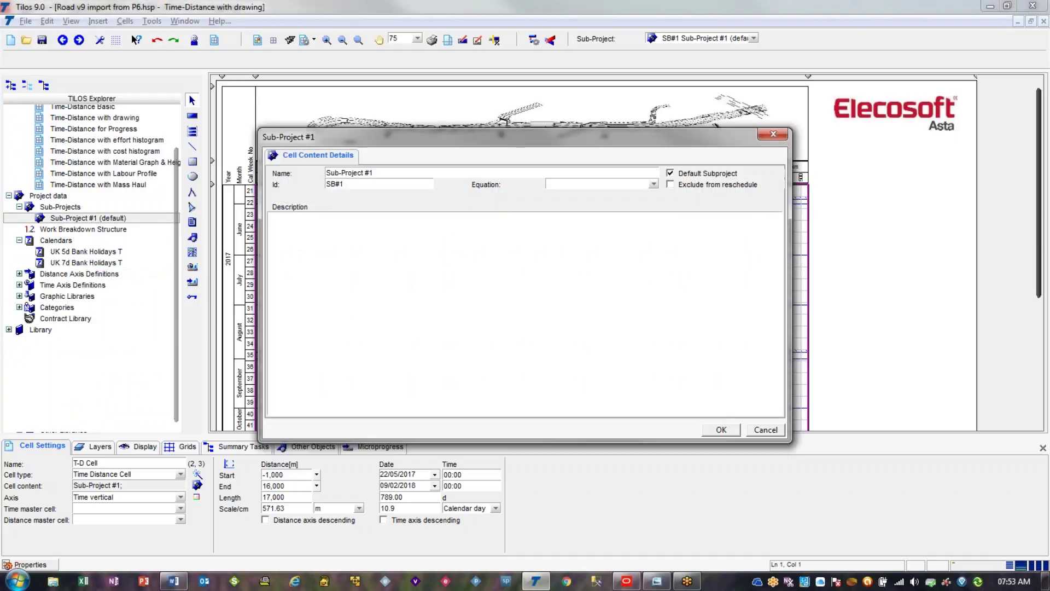
pyautogui.doubleClick(368, 185)
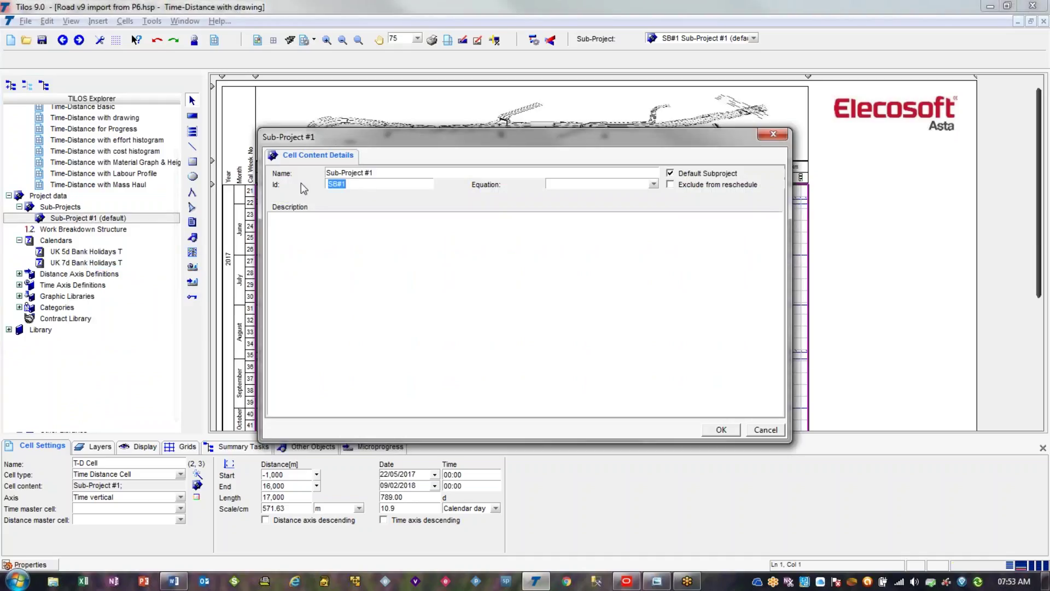
pyautogui.click(351, 185)
pyautogui.moveTo(378, 185); pyautogui.dragTo(297, 183)
pyautogui.click(714, 429)
pyautogui.hotkey('alt', 'Tab')
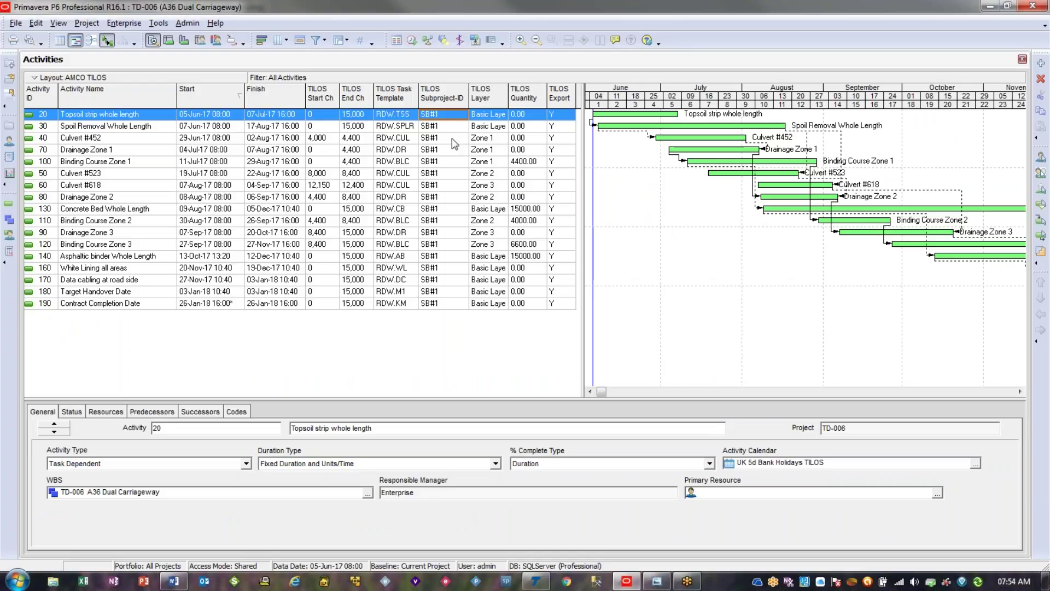
# - Start an export in Primavera P6 - (XML) format for project TD-006, A36 Dual Carriageway
pyautogui.click(643, 259)
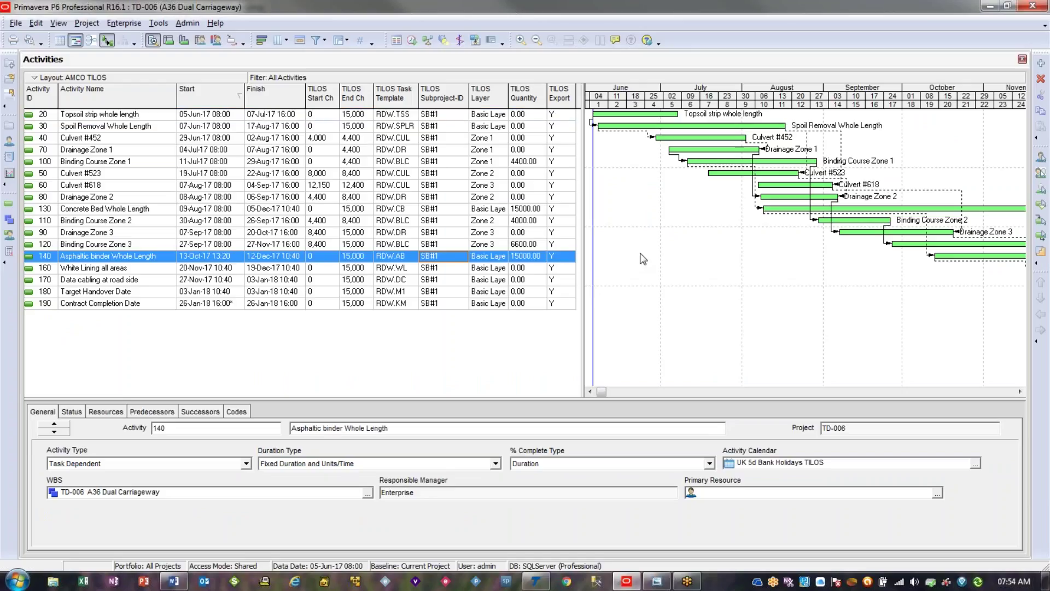
pyautogui.click(16, 24)
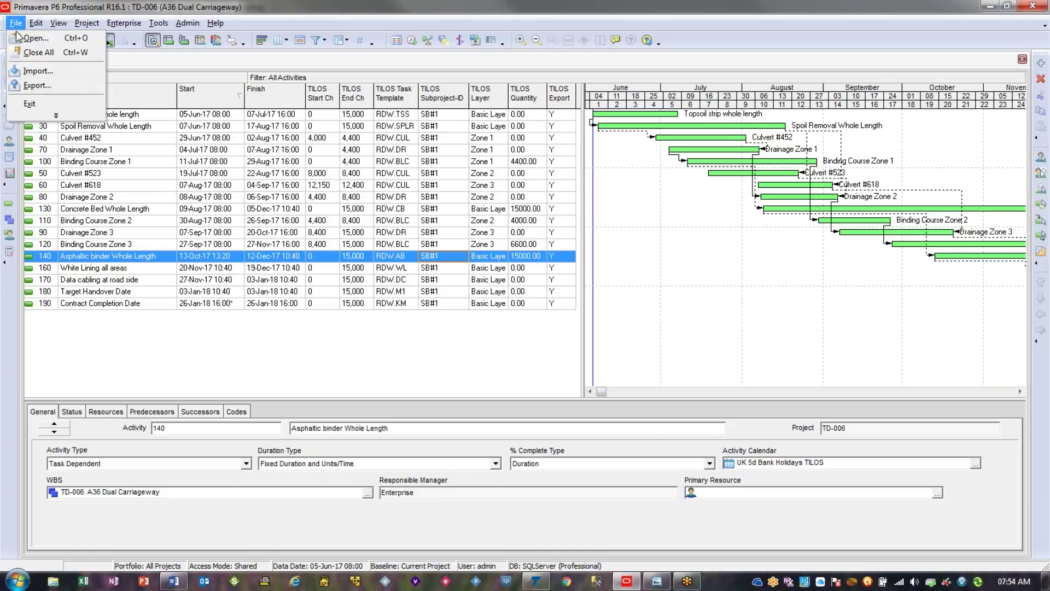
pyautogui.click(45, 86)
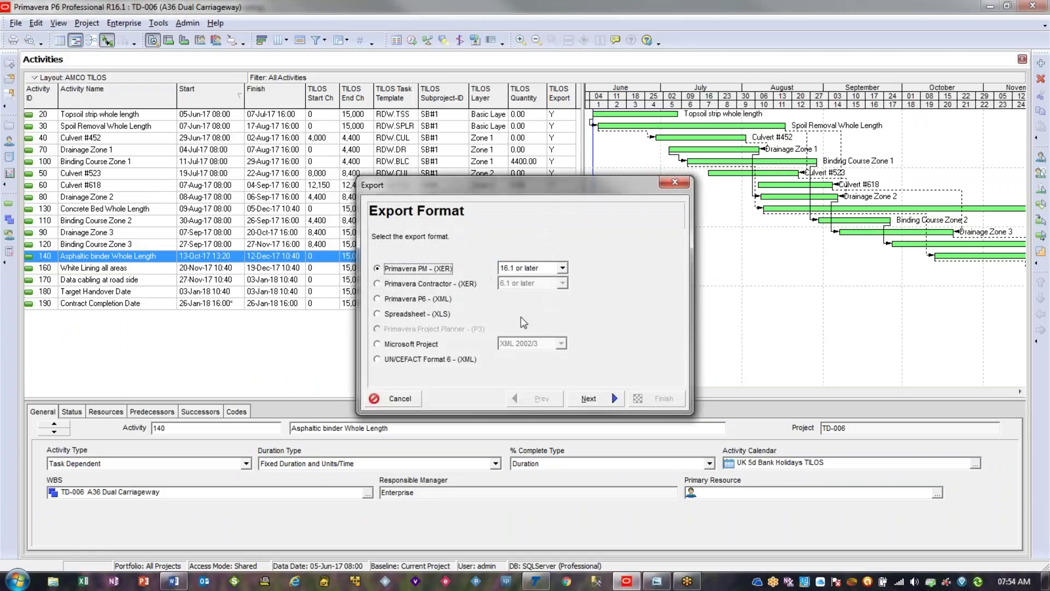
pyautogui.click(431, 300)
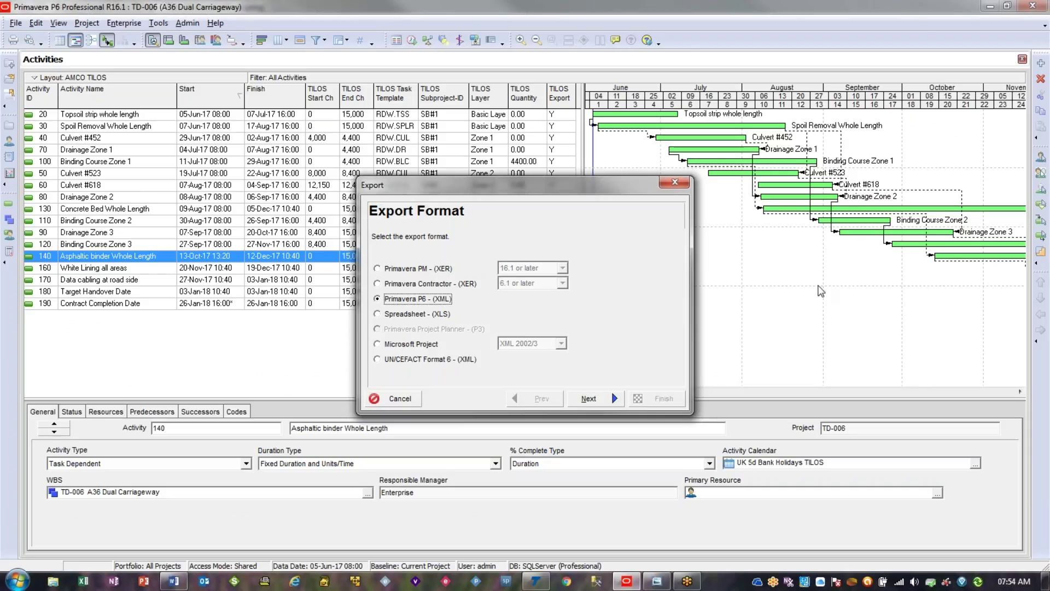
pyautogui.moveTo(375, 300); pyautogui.dragTo(457, 299)
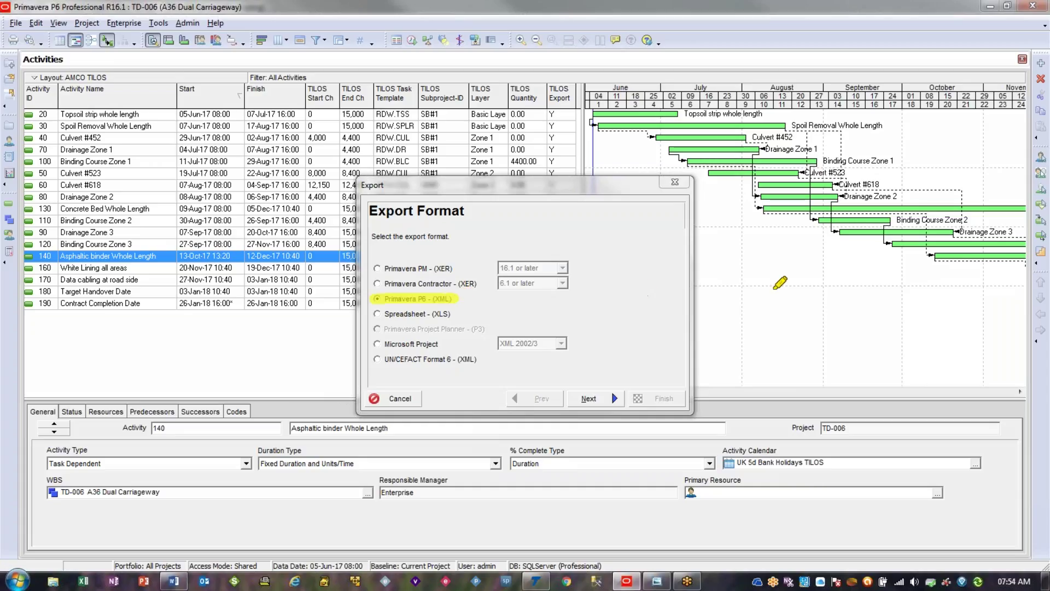
pyautogui.press('Escape')
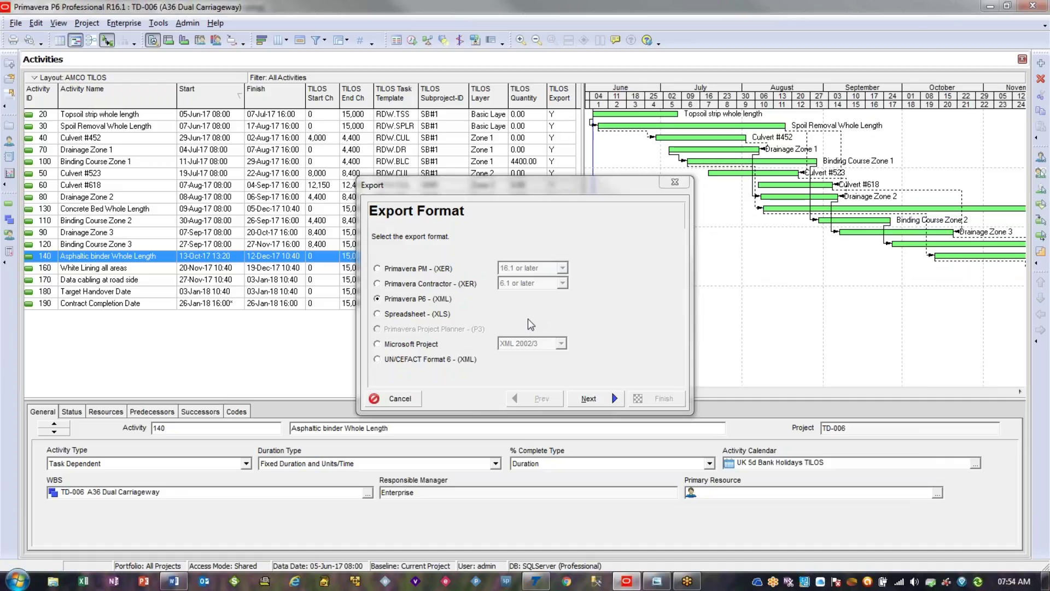
pyautogui.click(601, 398)
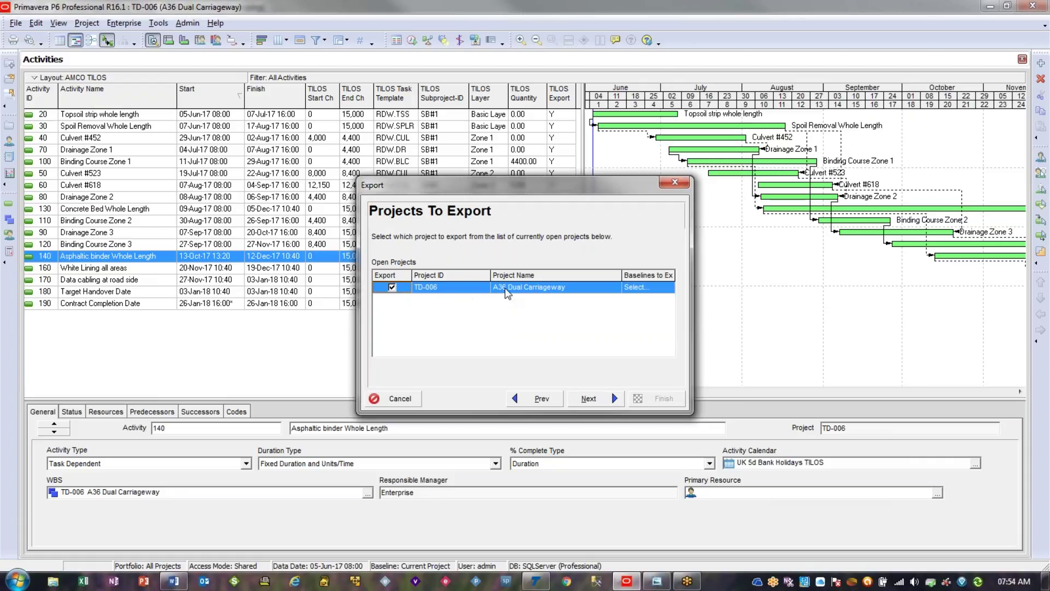
pyautogui.click(589, 401)
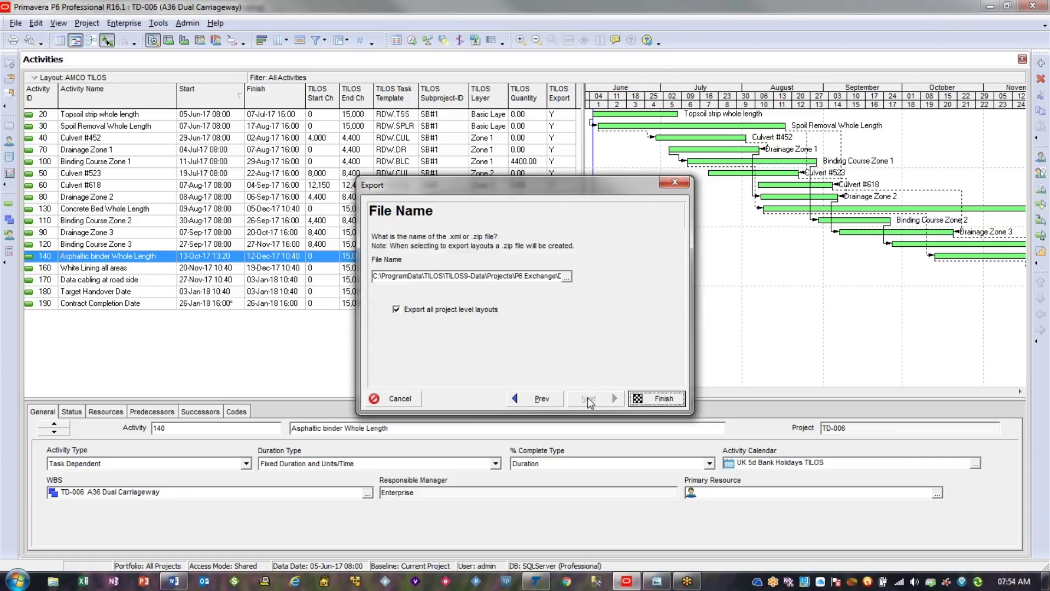
# - Exclude the project level layouts, and export the project as TD-006.xml in the P6 Exchange\Demo folder
pyautogui.click(447, 310)
pyautogui.click(531, 281)
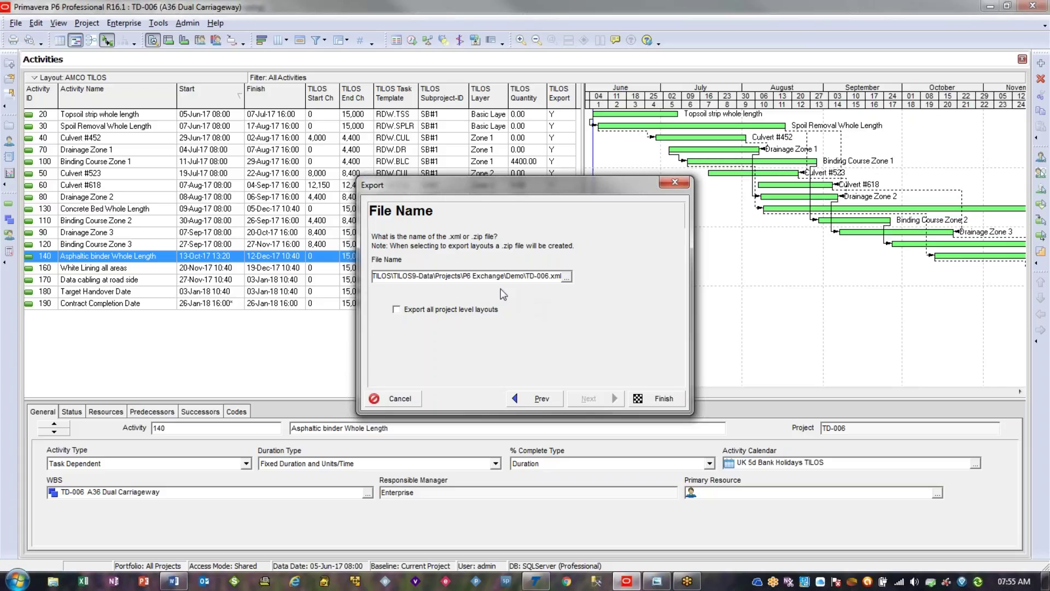
pyautogui.click(650, 401)
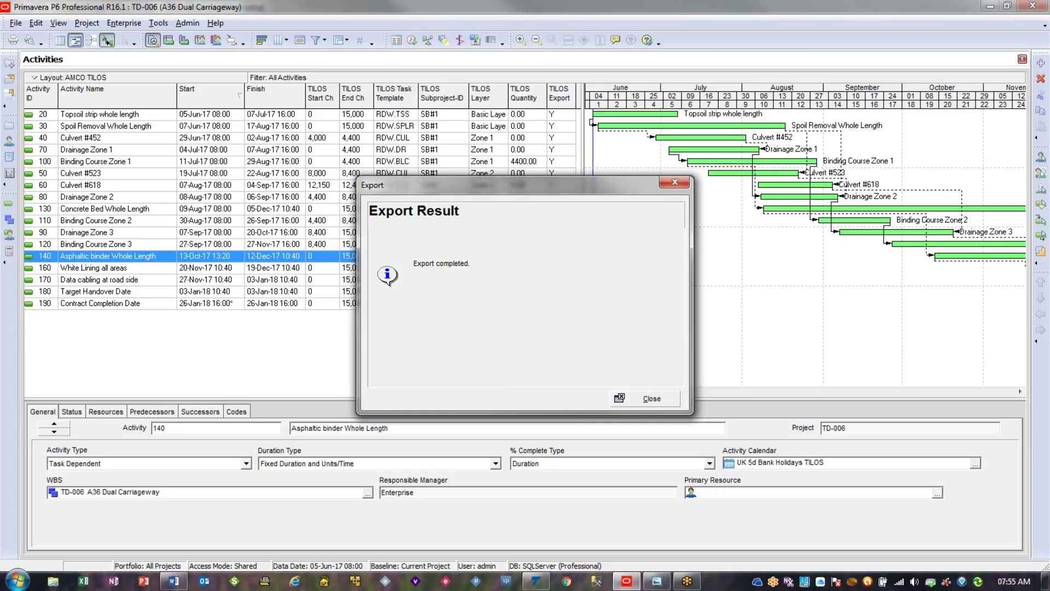
pyautogui.click(652, 399)
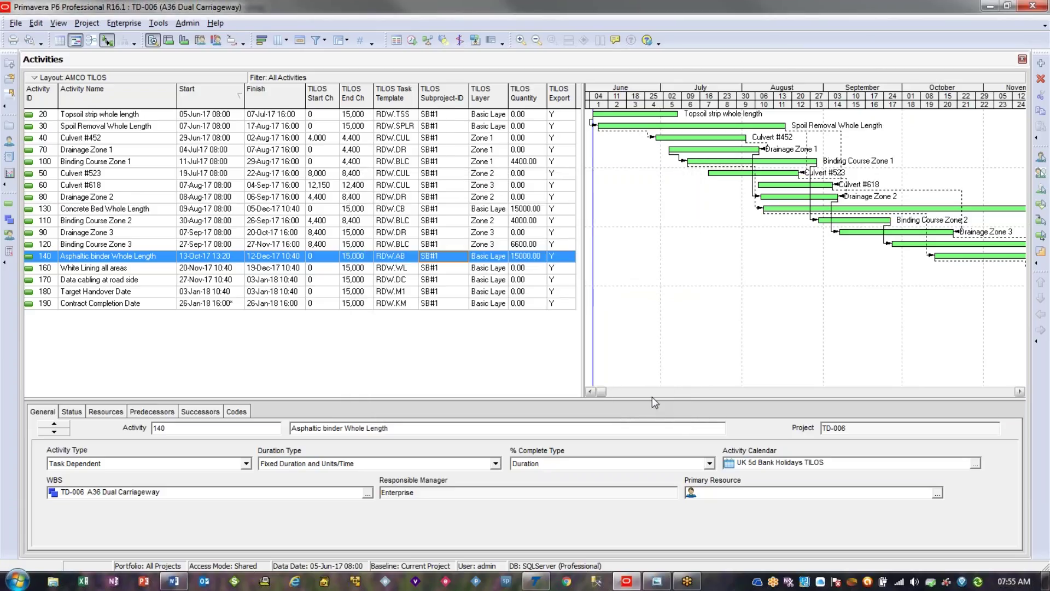
# - Switch to TILOS, and start an import using the Primavera P6 (Primavera native XML format) option
pyautogui.click(535, 581)
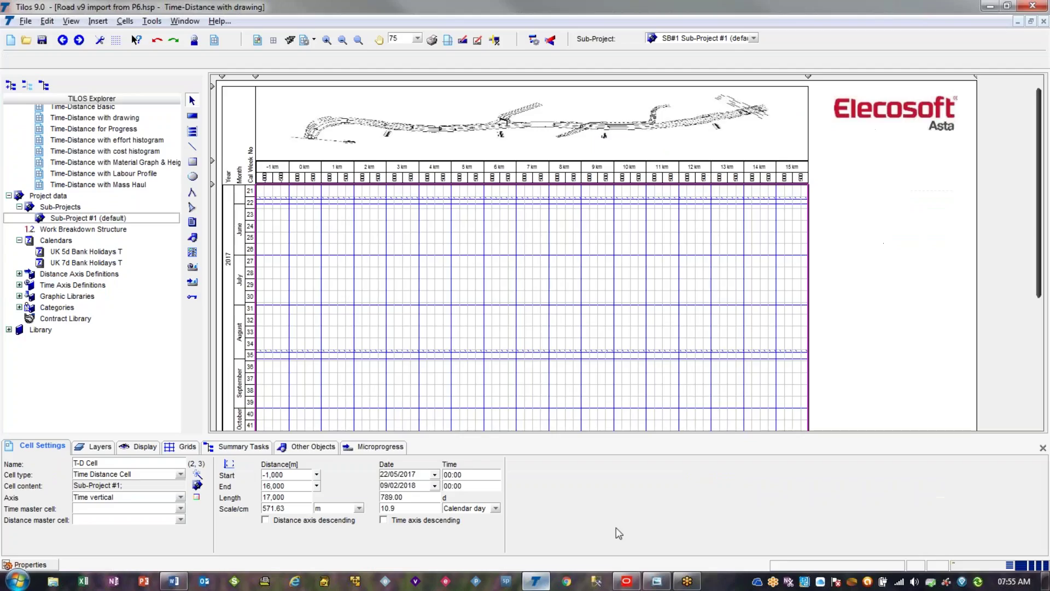
pyautogui.click(26, 21)
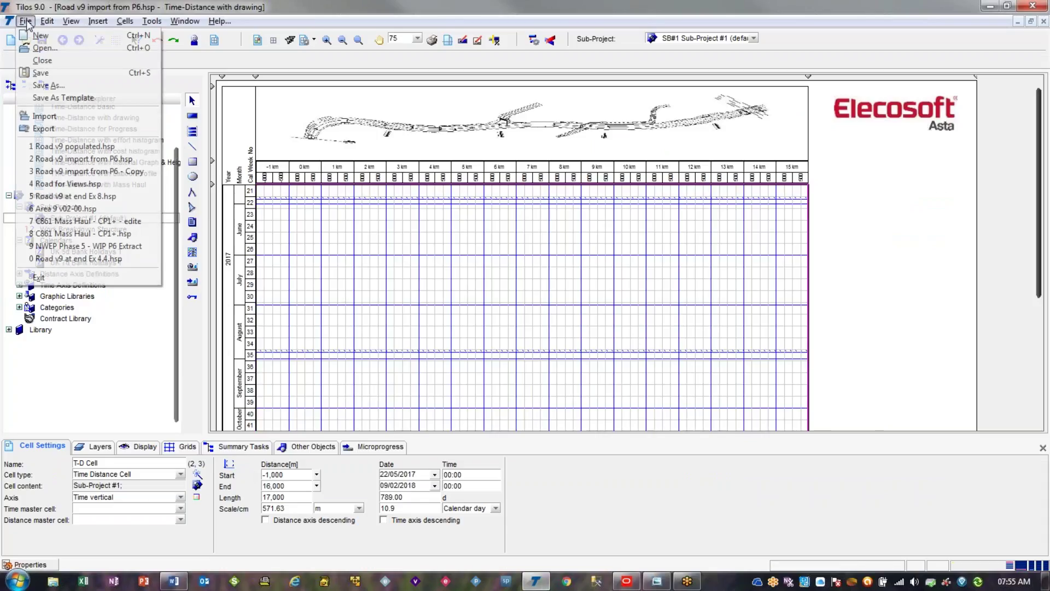
pyautogui.click(60, 116)
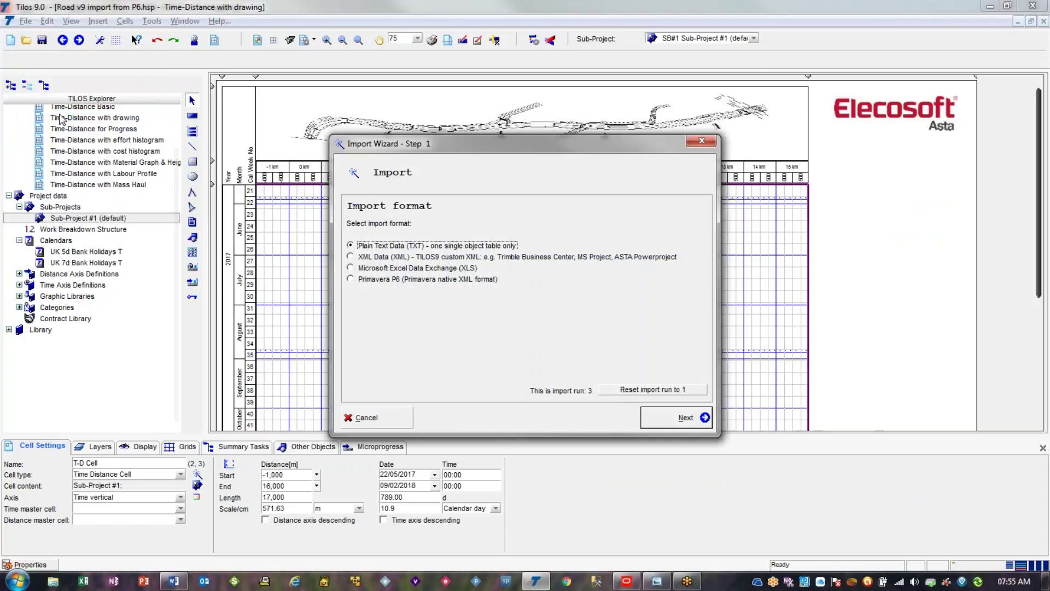
pyautogui.click(454, 279)
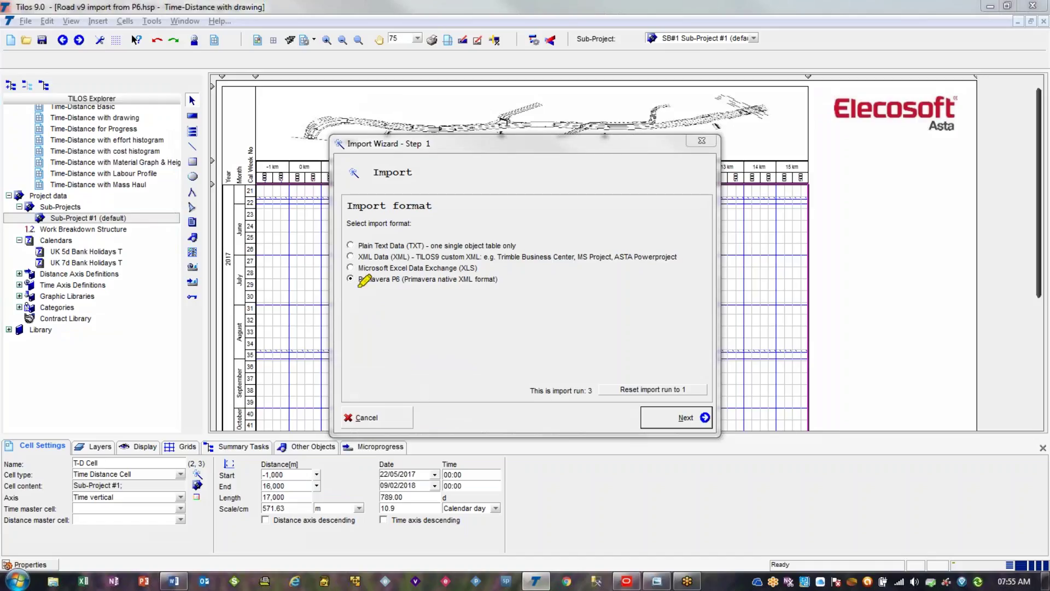
pyautogui.moveTo(350, 280); pyautogui.dragTo(498, 281)
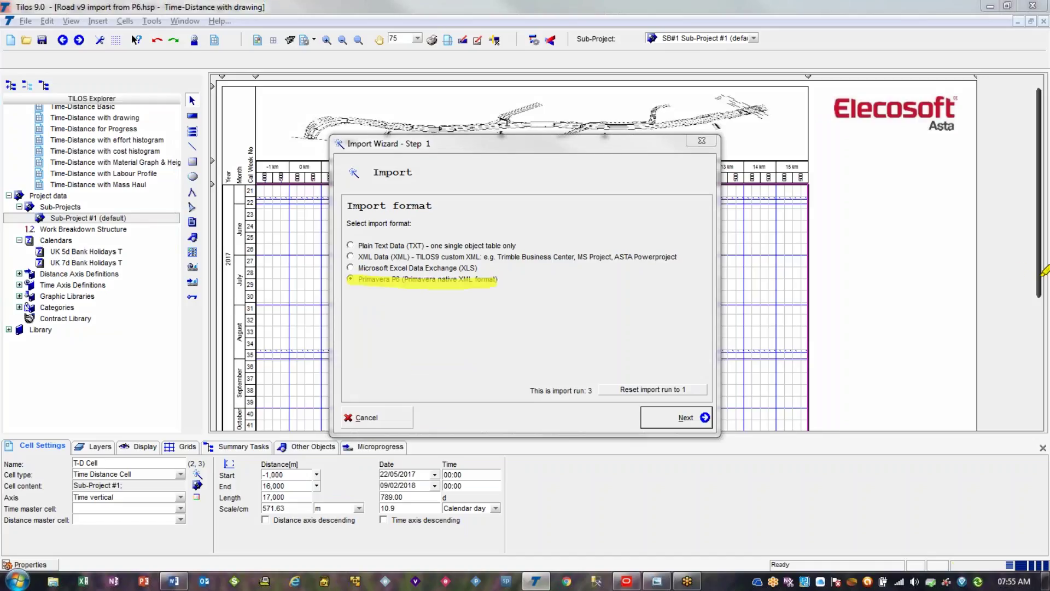
pyautogui.press('Escape')
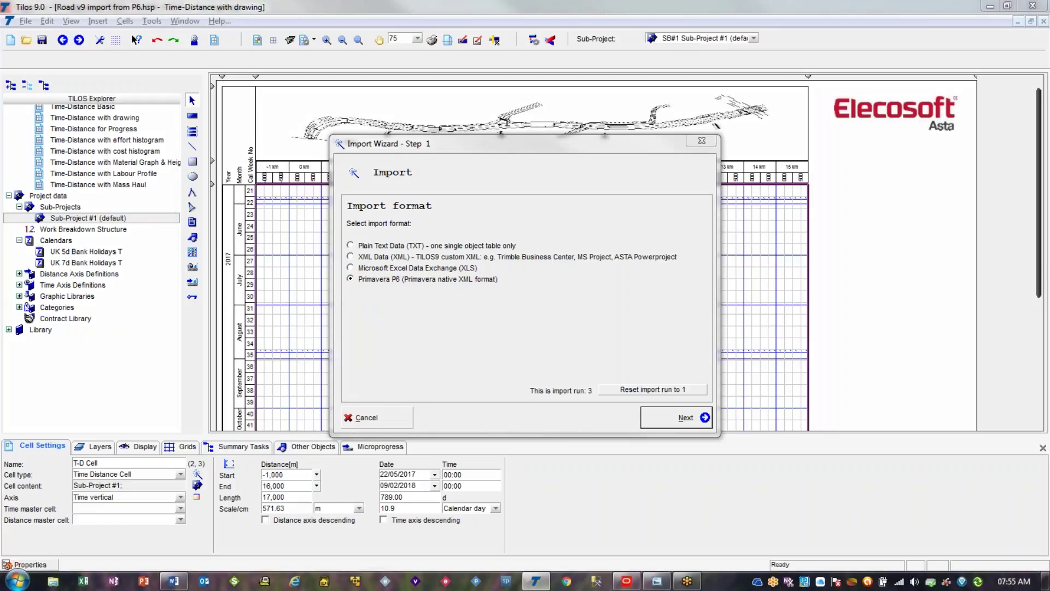
pyautogui.click(688, 425)
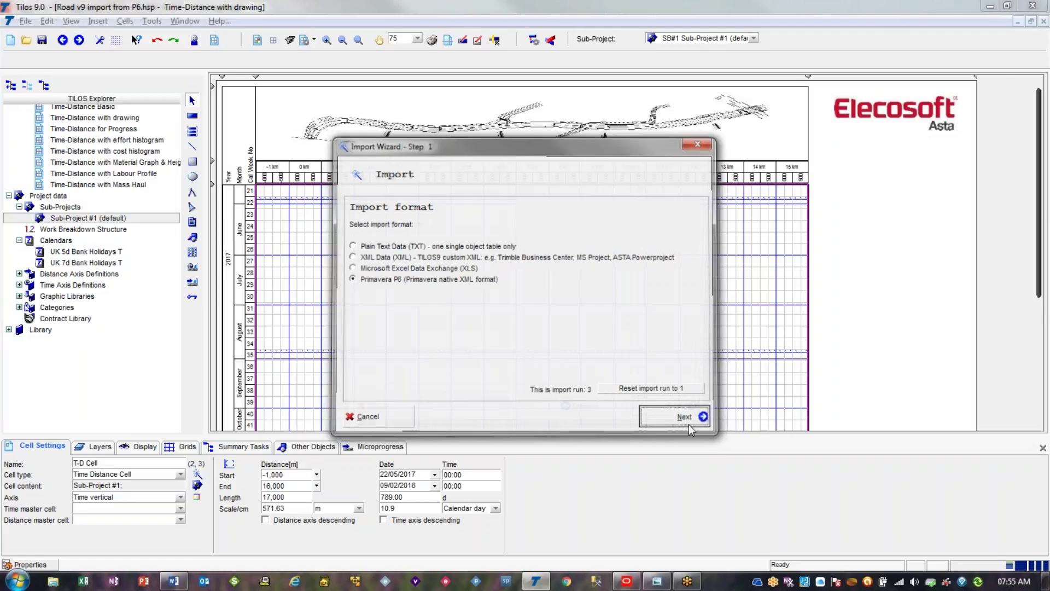
# - Choose TD-006.xml from the Projects\P6 Exchange\Demo folder as the import data source, and continue to the Primavera P6 import options
pyautogui.click(364, 246)
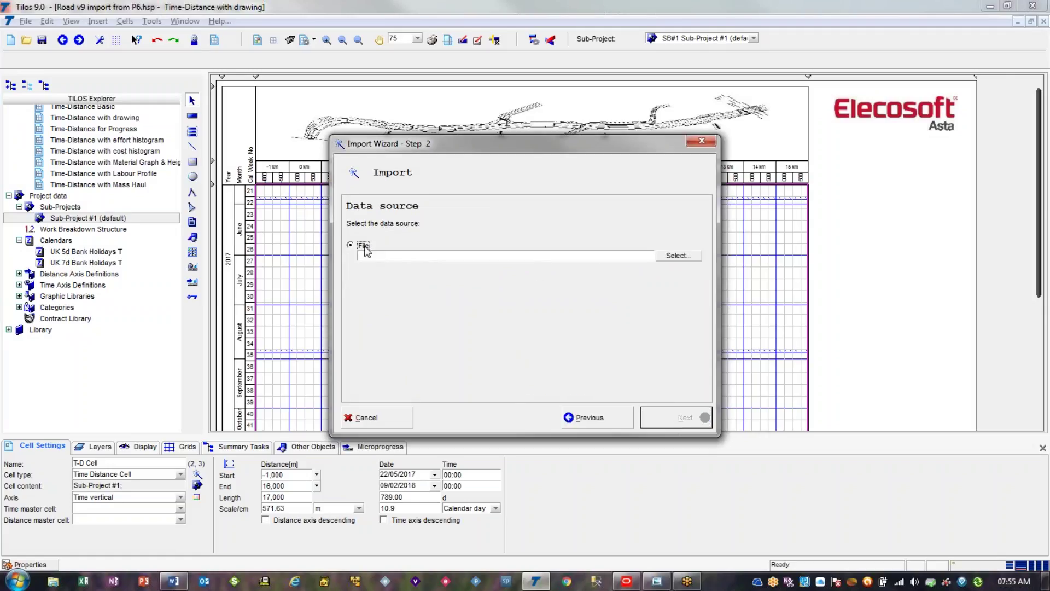
pyautogui.click(679, 259)
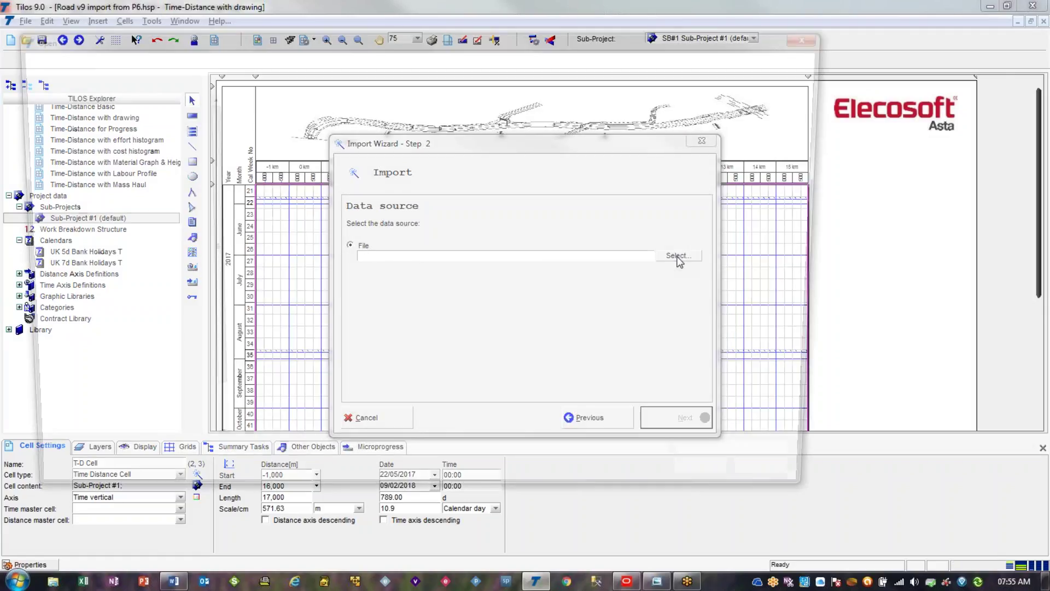
pyautogui.click(317, 58)
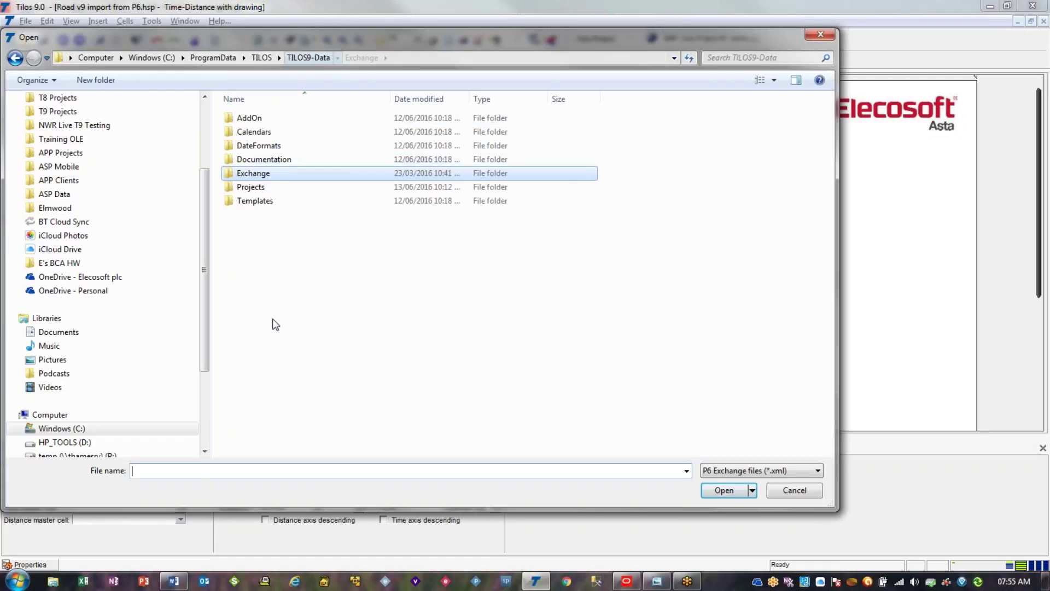
pyautogui.click(271, 188)
pyautogui.doubleClick(271, 188)
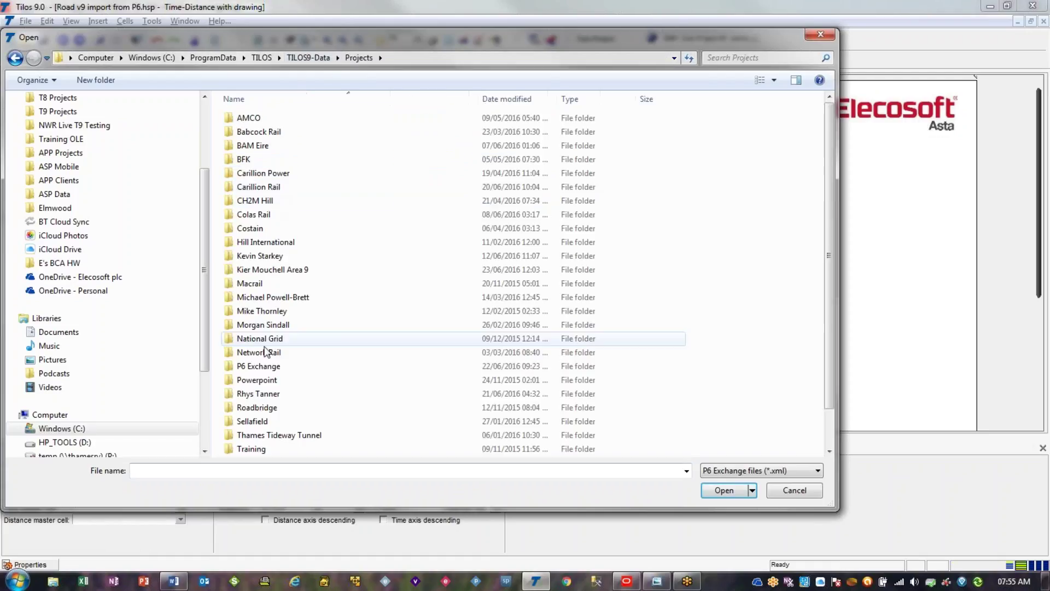
pyautogui.doubleClick(269, 364)
pyautogui.doubleClick(291, 123)
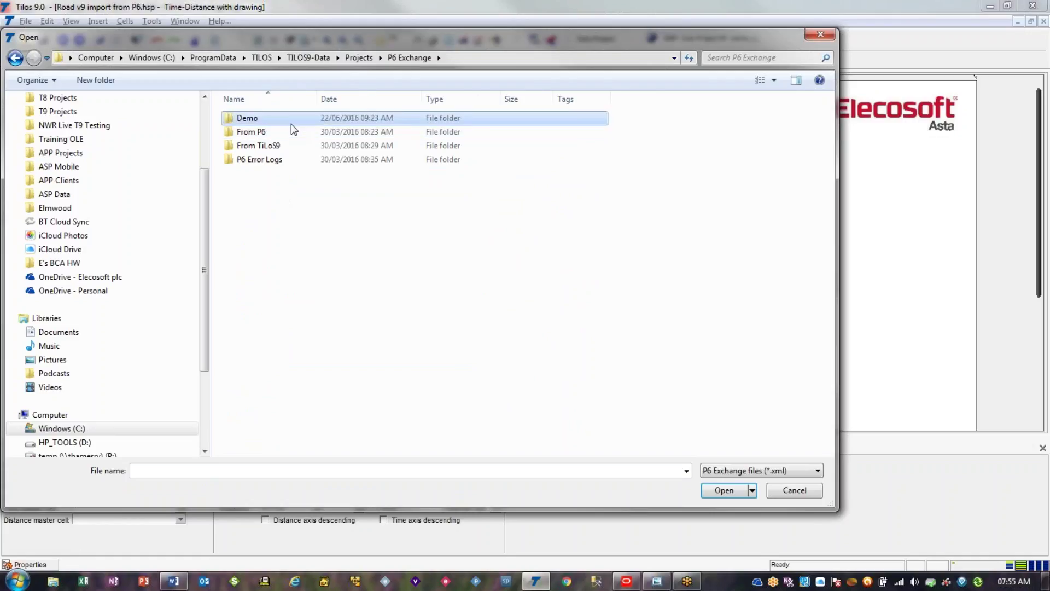
pyautogui.click(289, 147)
pyautogui.doubleClick(288, 147)
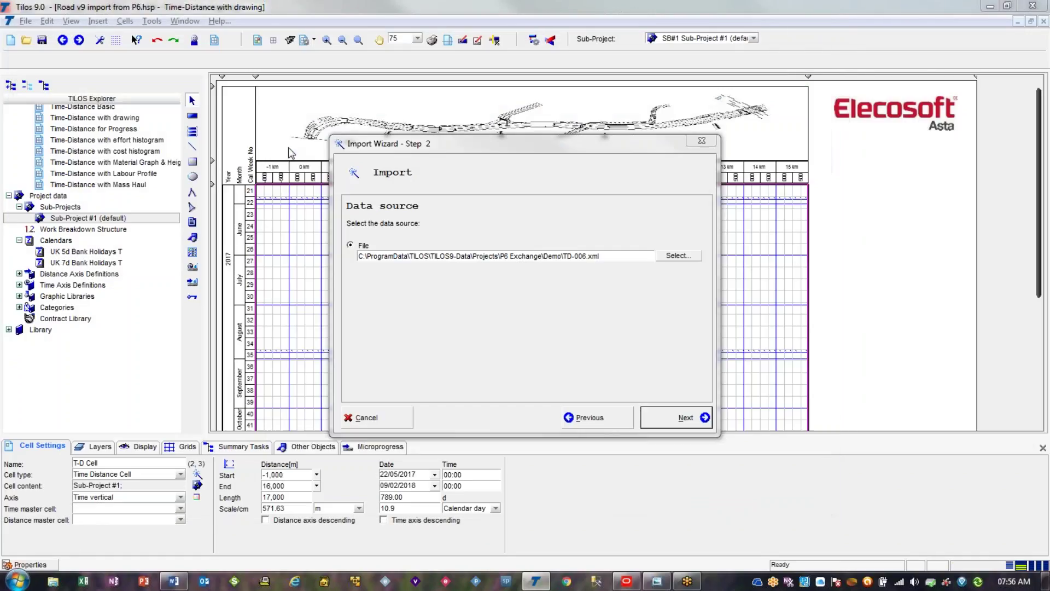
pyautogui.click(699, 422)
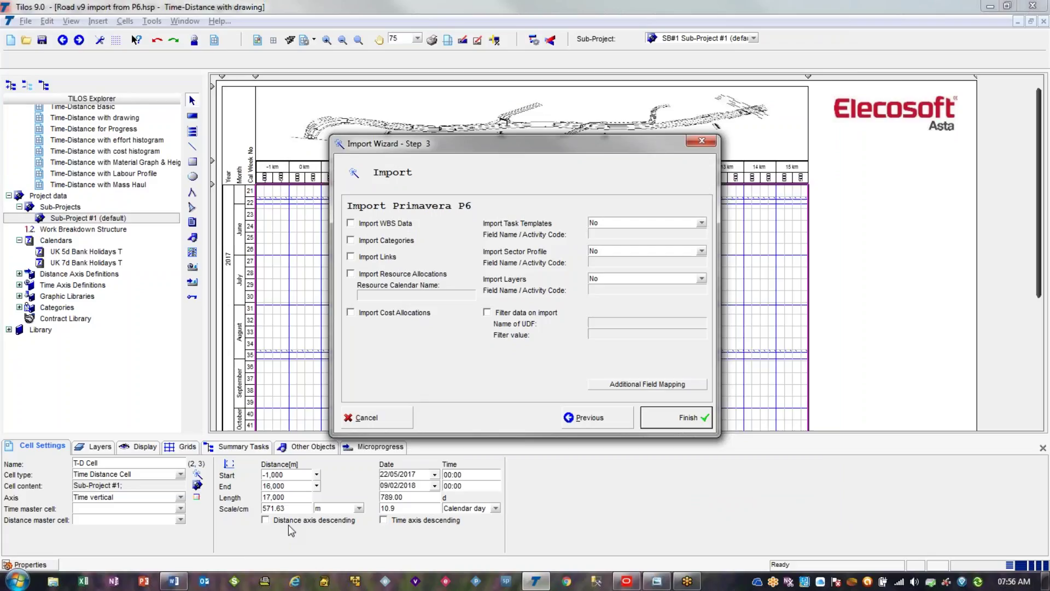
# - Switch to Word to bring up P6-TILOS data field mapping.docx, and move its window clear of the import wizard
pyautogui.click(174, 581)
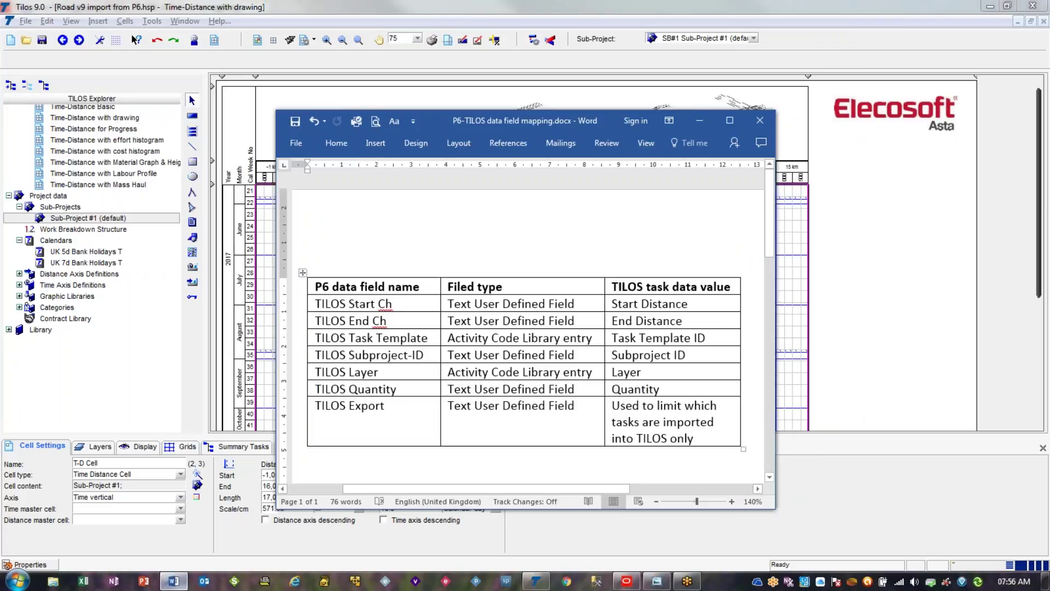
pyautogui.moveTo(474, 127); pyautogui.dragTo(800, 159)
pyautogui.click(1025, 152)
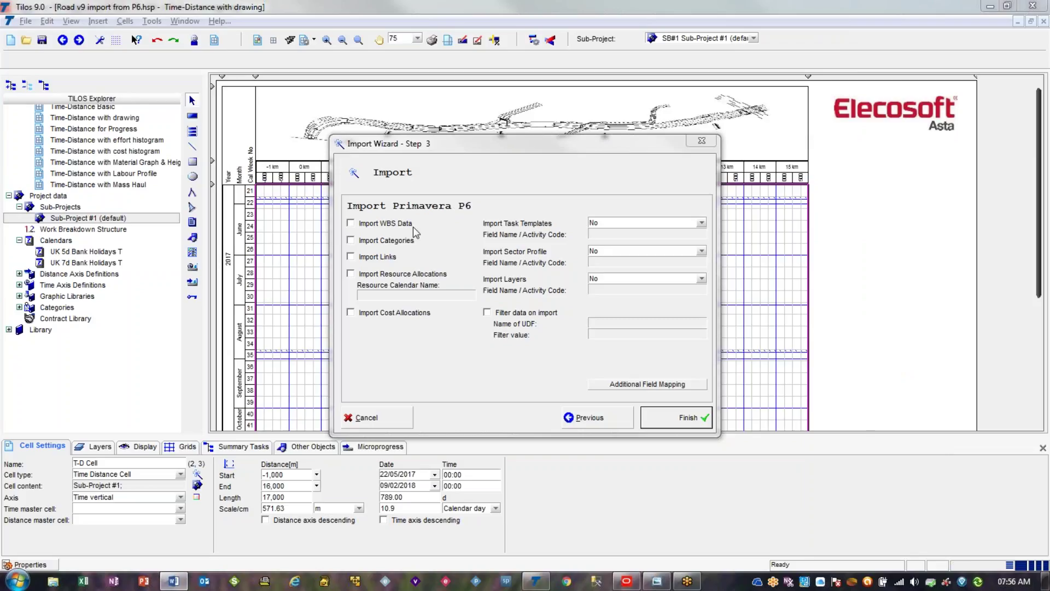
# - Include links and resource allocations in the import, with UK 5d Bank Holidays as the resource calendar name
pyautogui.click(386, 257)
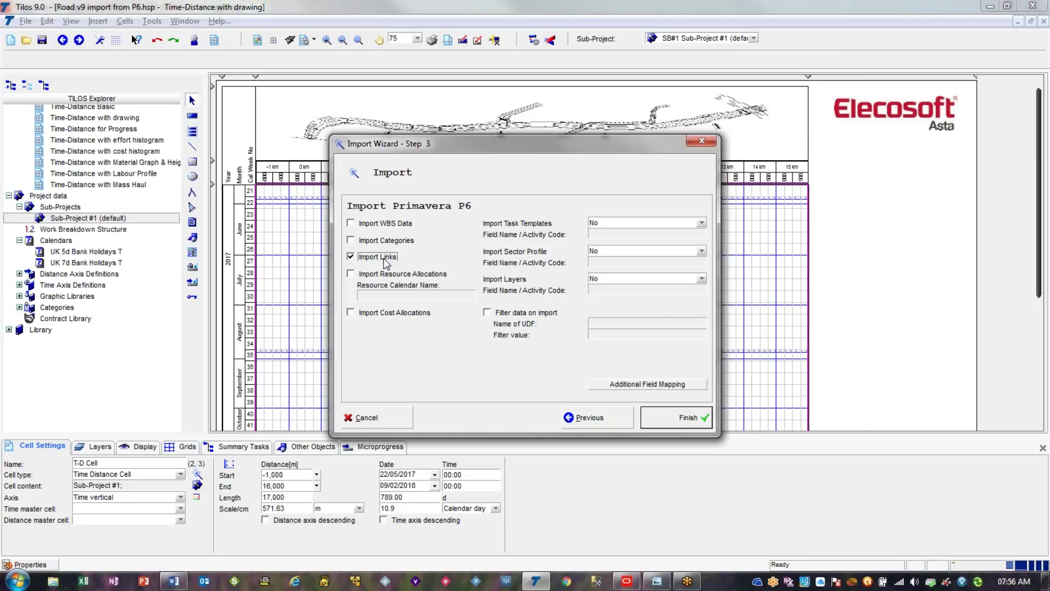
pyautogui.click(375, 277)
pyautogui.click(376, 277)
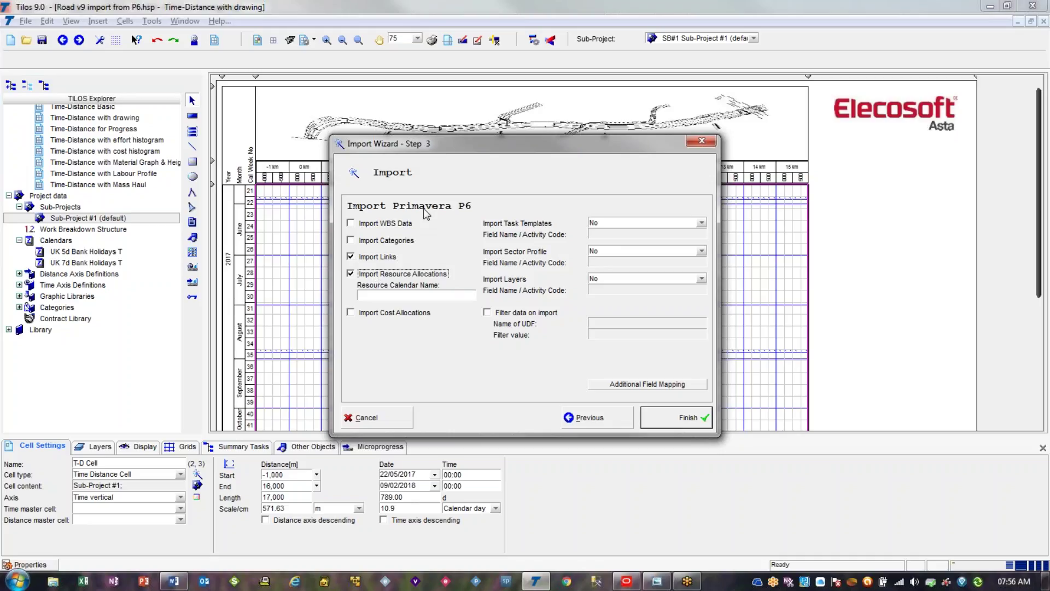
pyautogui.click(413, 295)
pyautogui.write('UK 5d')
pyautogui.write('Bank Holidays')
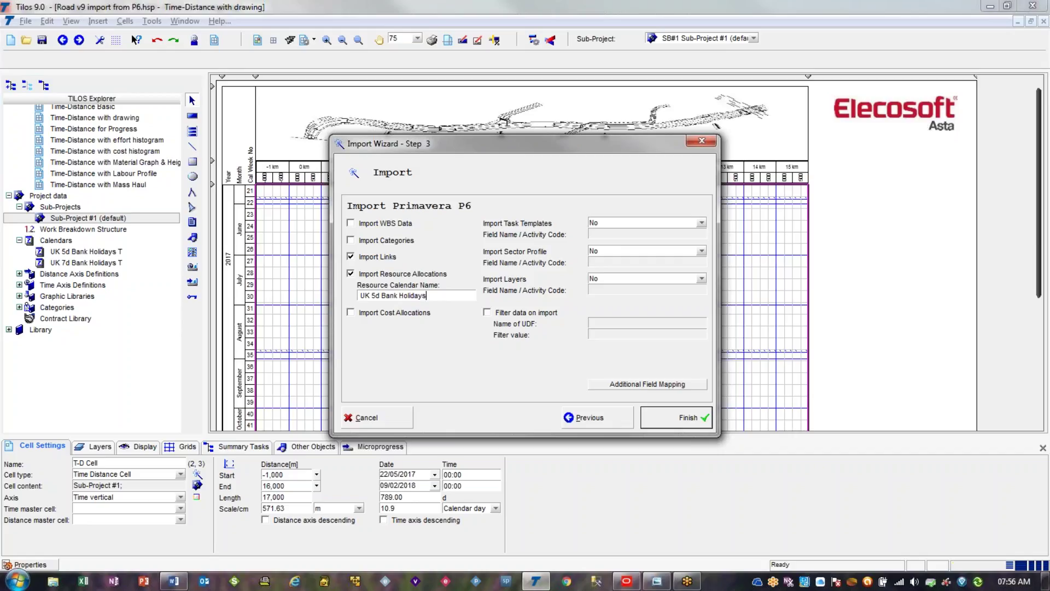
pyautogui.click(407, 313)
pyautogui.click(395, 224)
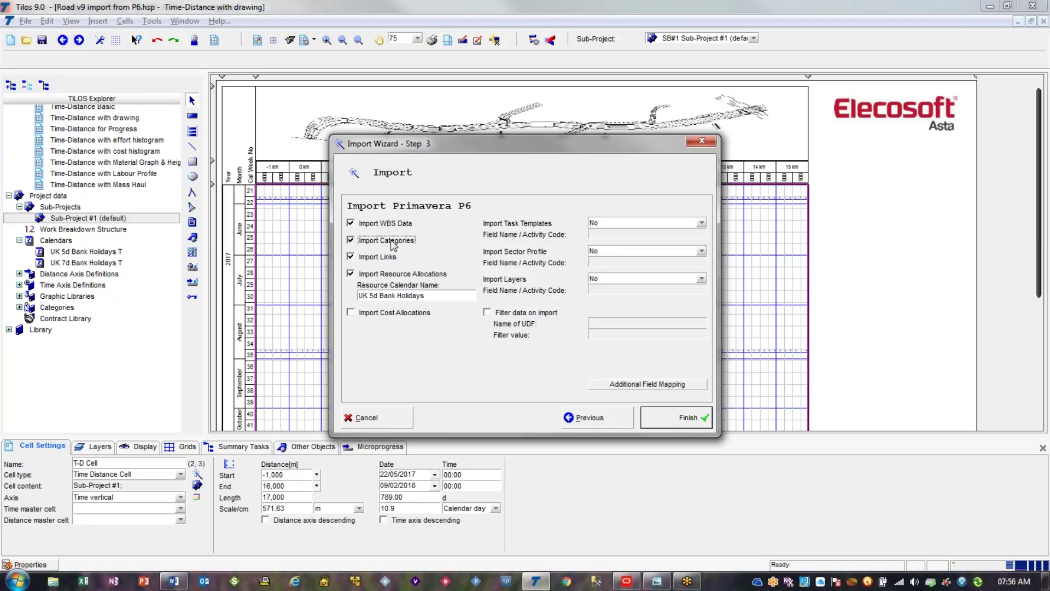
pyautogui.click(392, 225)
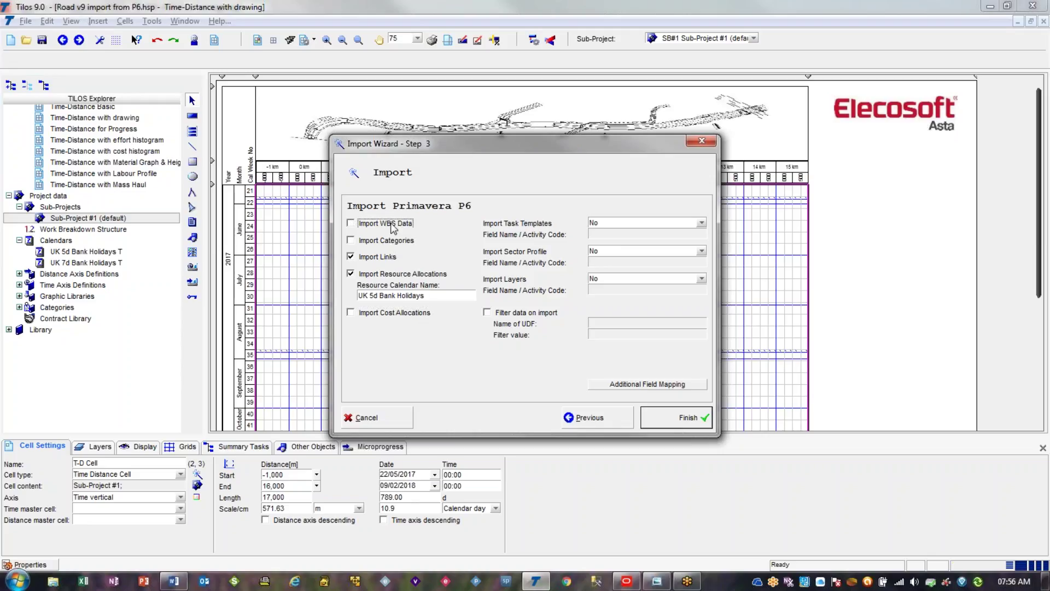
pyautogui.click(389, 274)
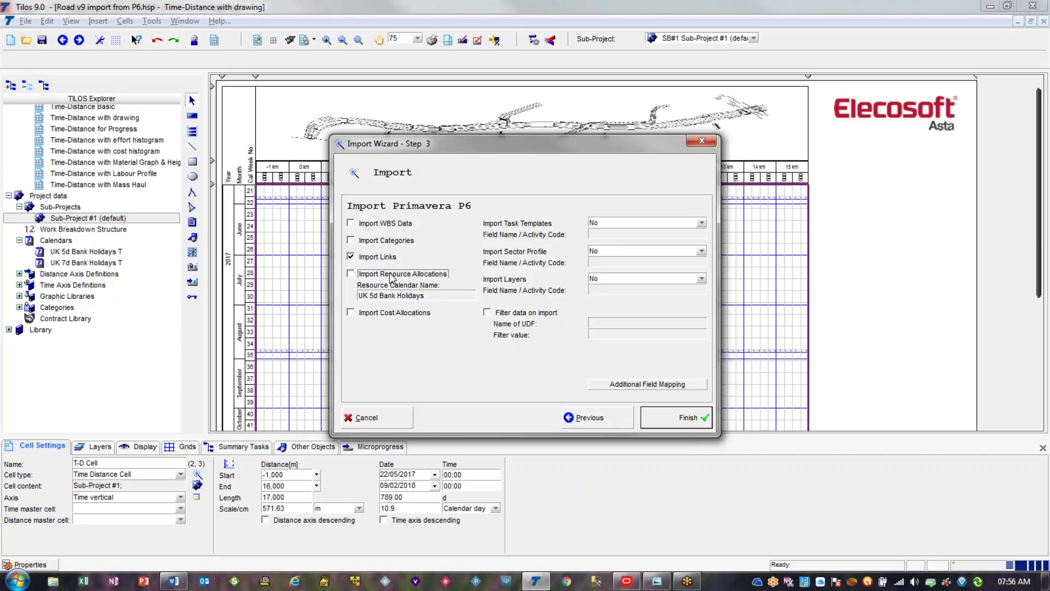
pyautogui.click(389, 274)
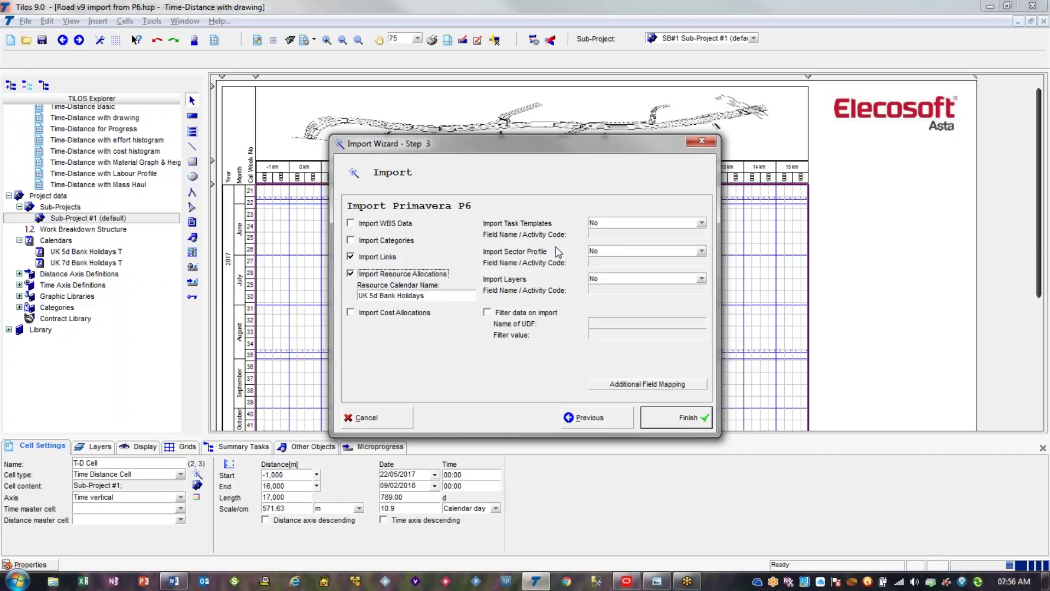
# - Set task templates to import from Activity Codes (Project), using the activity code TILOS Task Template copied from the mapping document
pyautogui.click(622, 225)
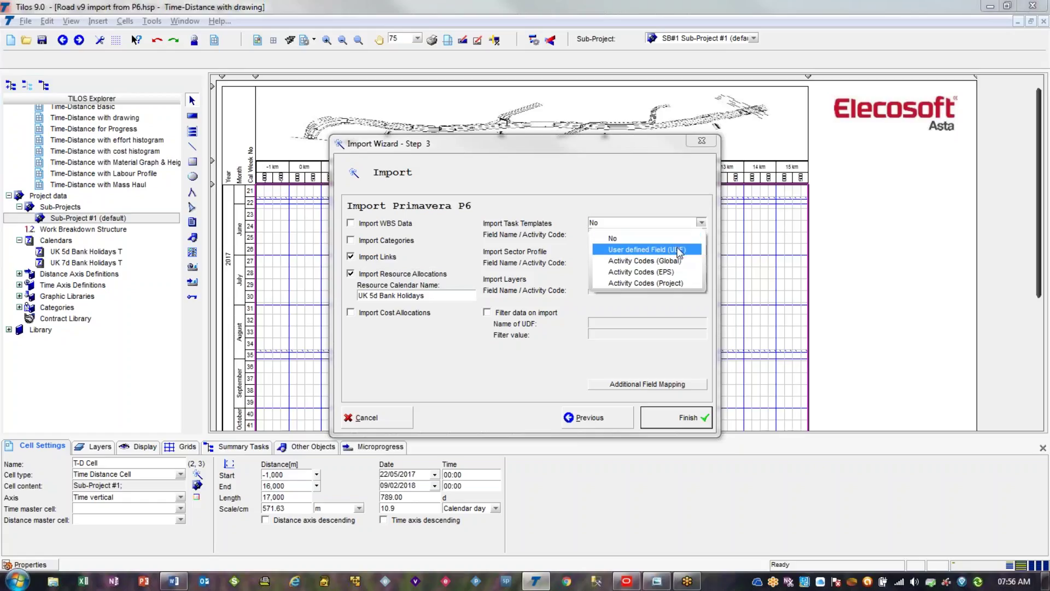
pyautogui.click(688, 282)
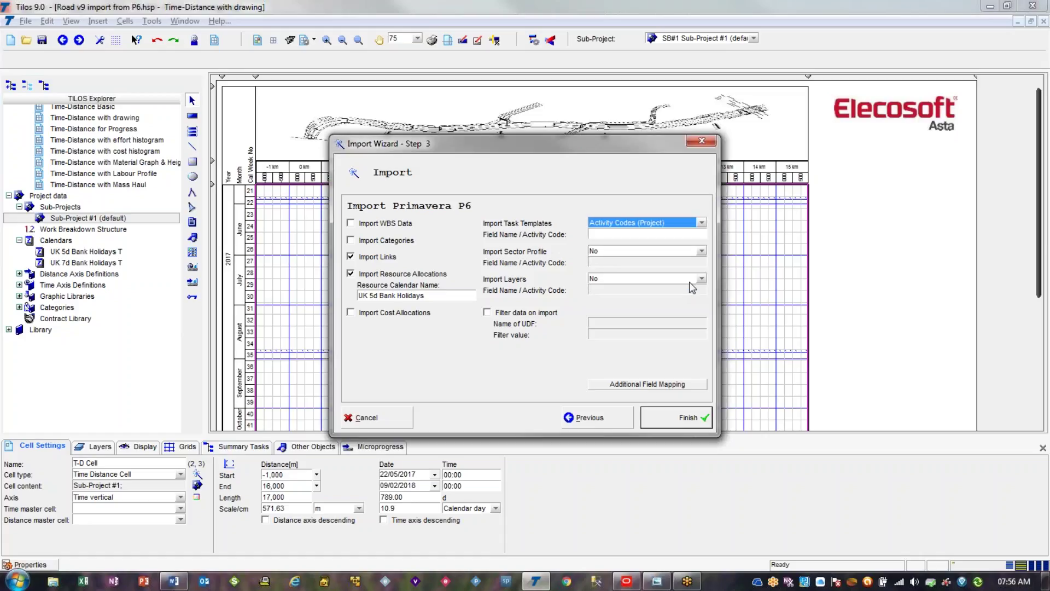
pyautogui.click(602, 235)
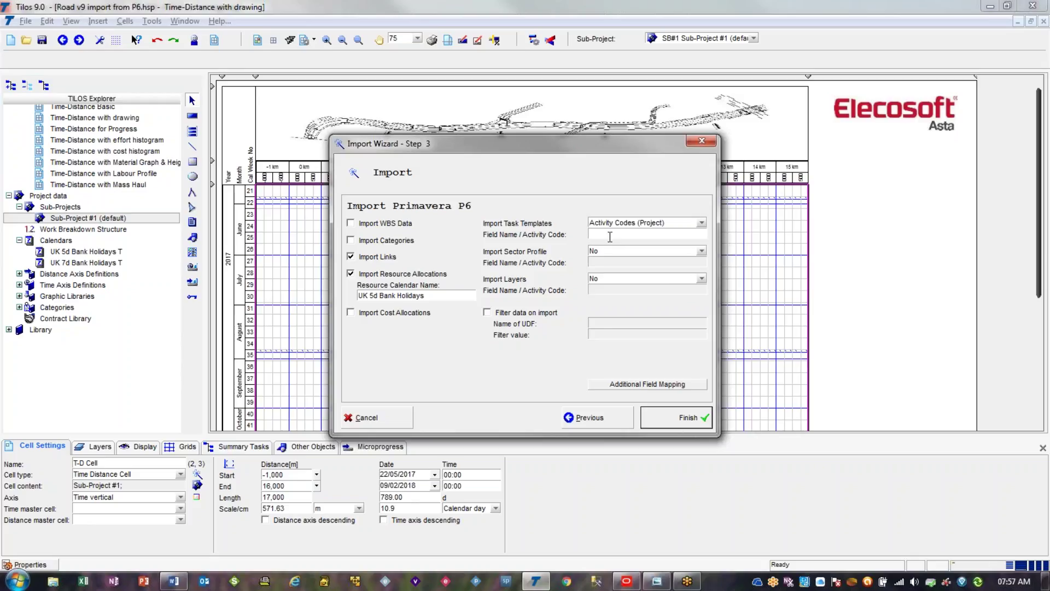
pyautogui.hotkey('alt', 'Tab')
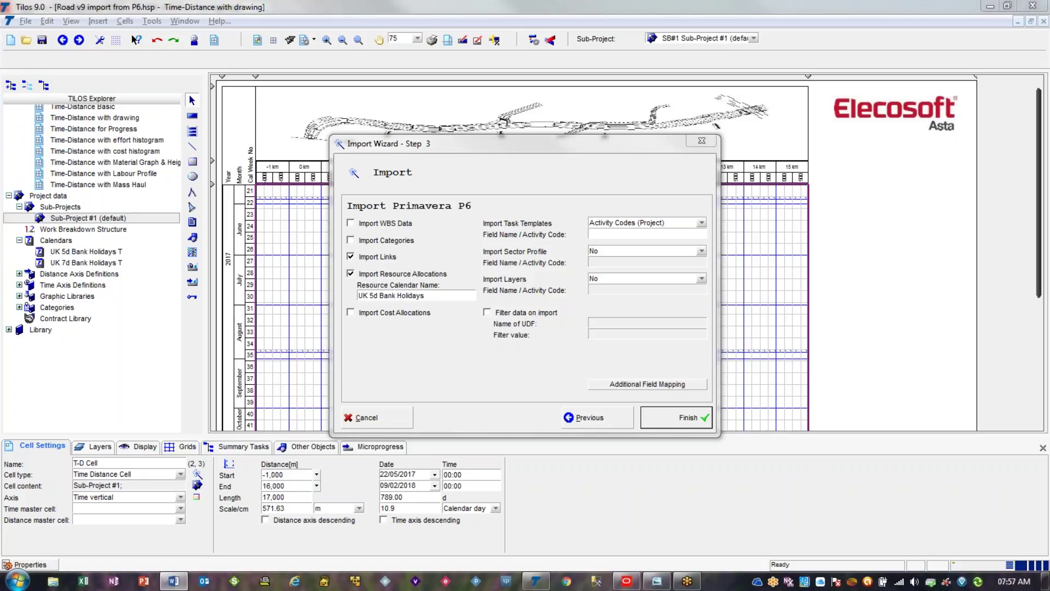
pyautogui.click(629, 233)
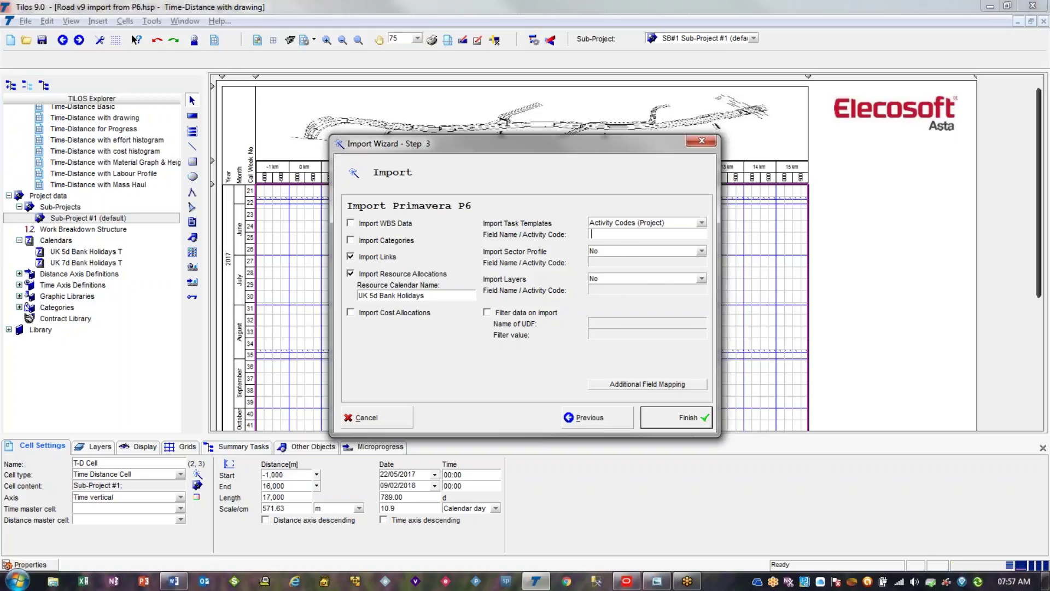
pyautogui.rightClick(630, 234)
pyautogui.click(682, 291)
# - Set layers to import from Activity Codes (Project), using the activity code TILOS Layer
pyautogui.click(609, 278)
pyautogui.click(658, 336)
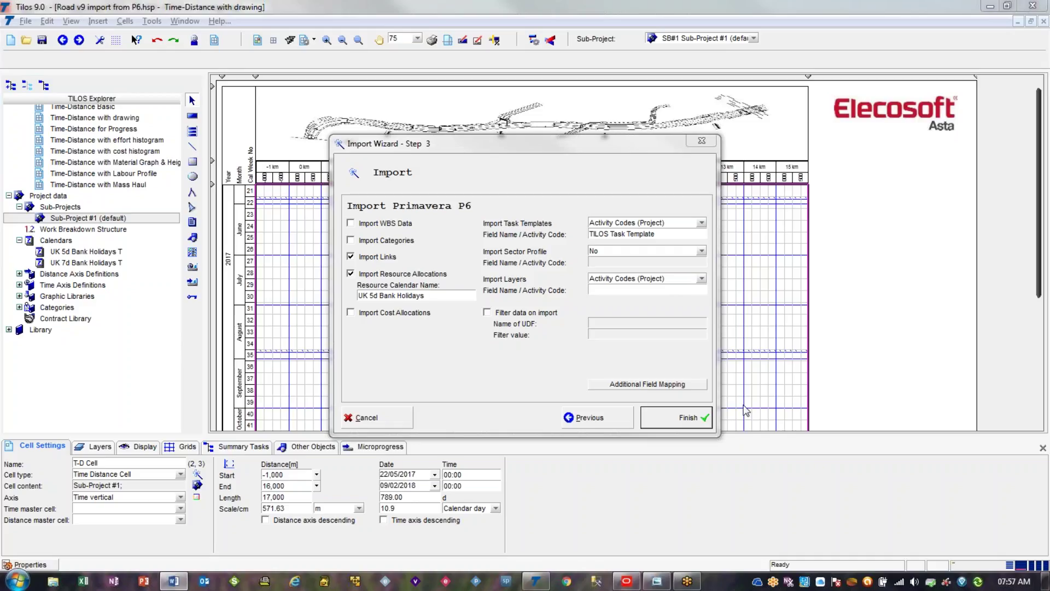
pyautogui.rightClick(611, 290)
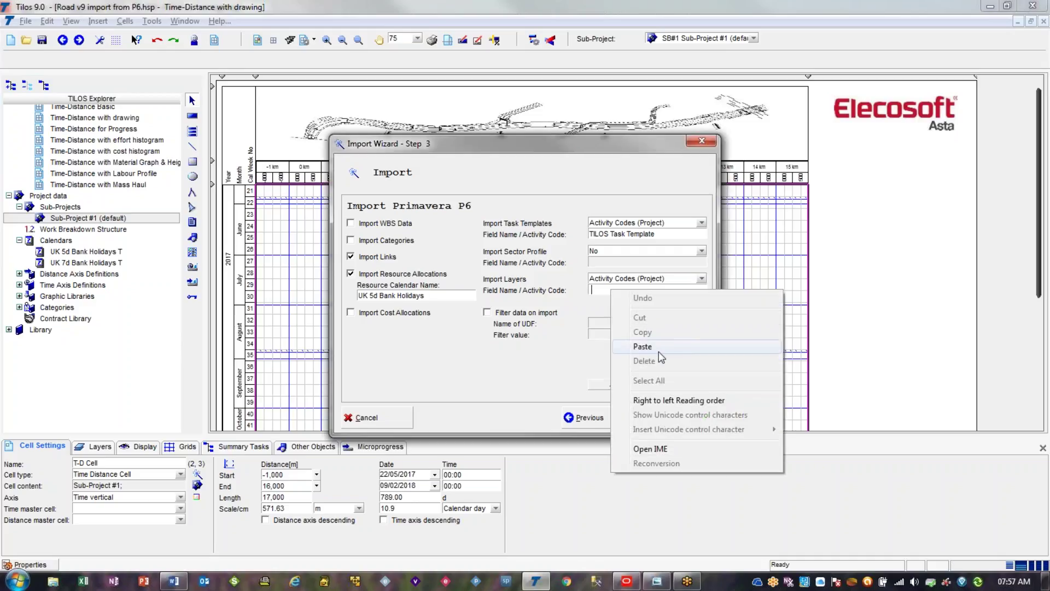
pyautogui.click(658, 349)
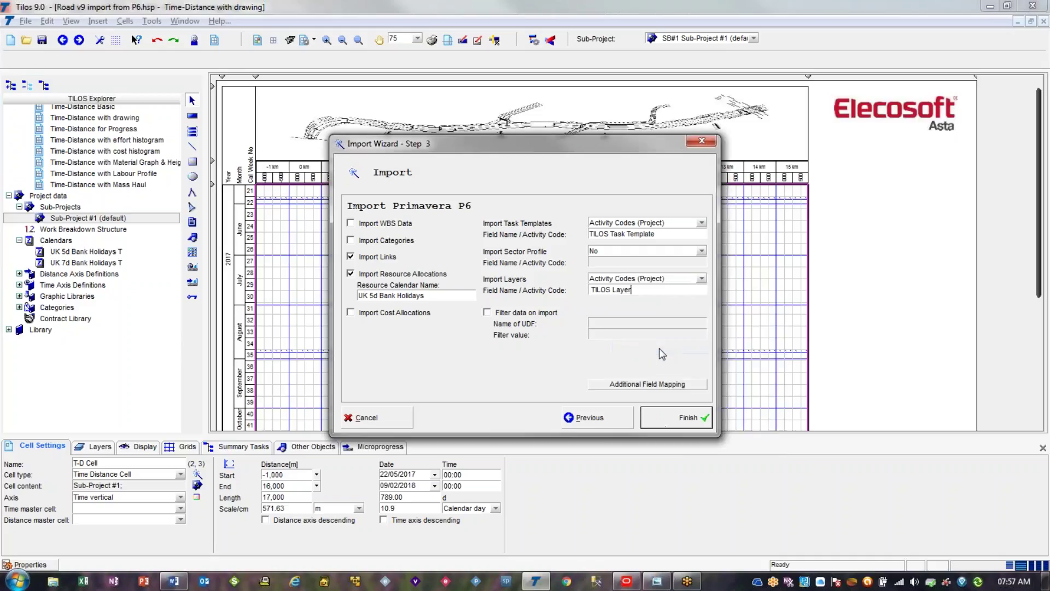
# - Filter the data on import by the user defined field TILOS Export with the filter value Y
pyautogui.click(501, 313)
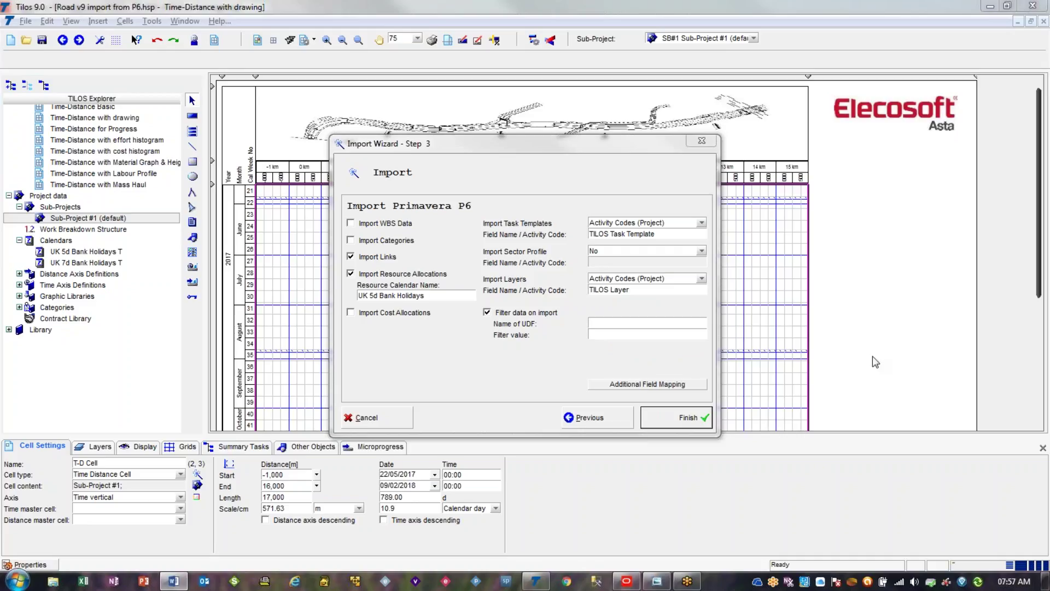
pyautogui.click(641, 324)
pyautogui.rightClick(640, 324)
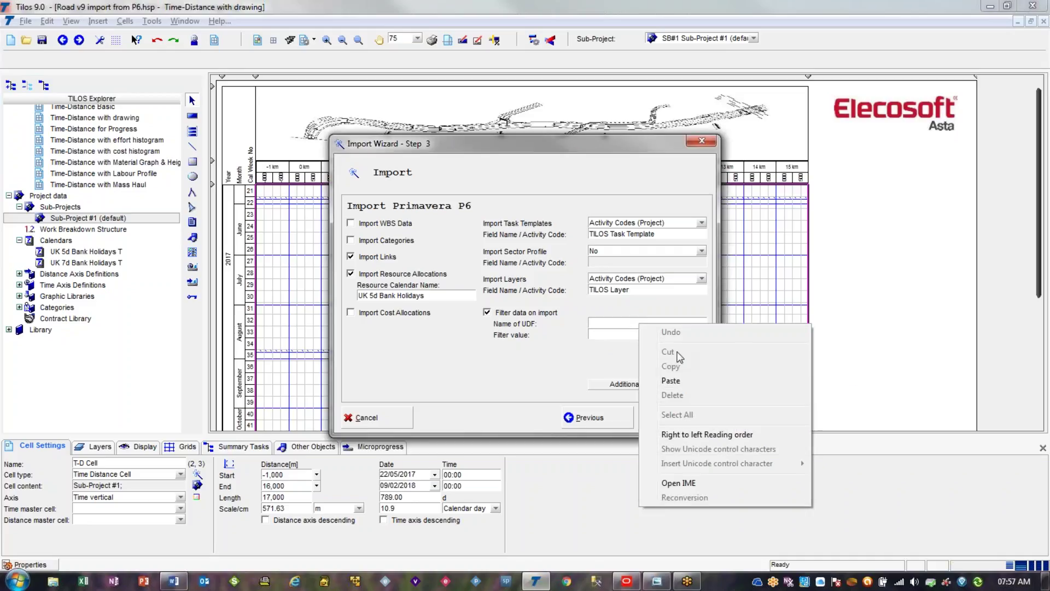
pyautogui.click(671, 380)
pyautogui.click(641, 335)
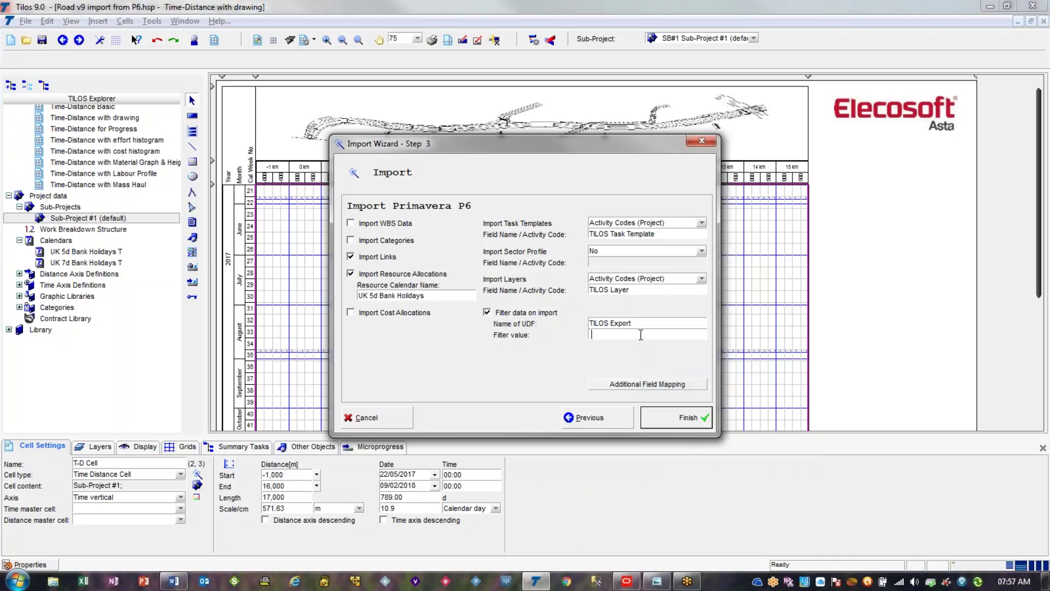
pyautogui.write('Y')
# - Add an additional field mapping from Start Distance to the Primavera field TILOS Start Ch, enabled for both import and export
pyautogui.click(661, 389)
pyautogui.moveTo(556, 151); pyautogui.dragTo(557, 143)
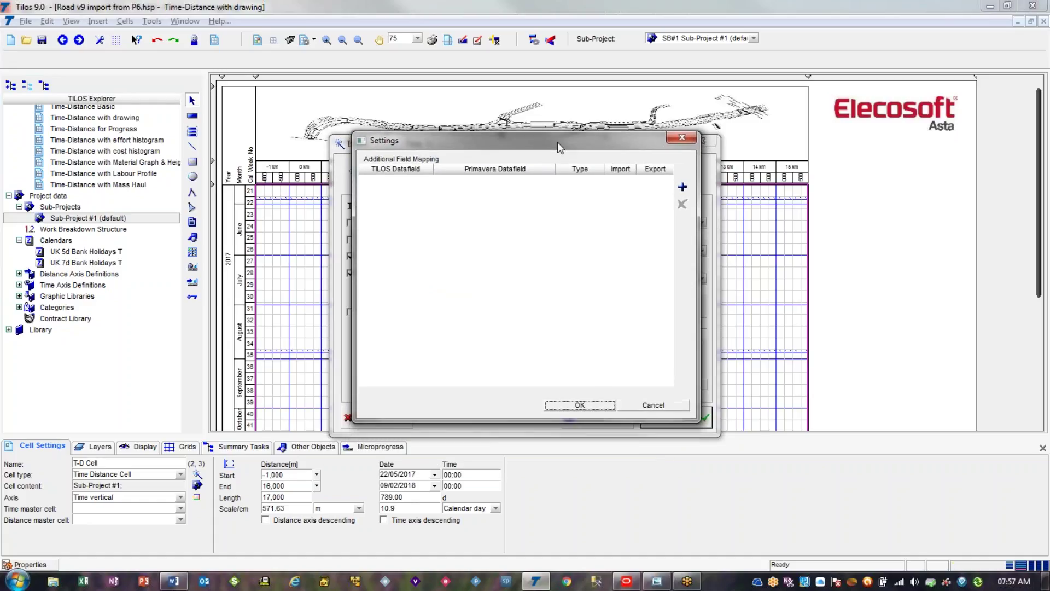
pyautogui.click(682, 187)
pyautogui.click(427, 181)
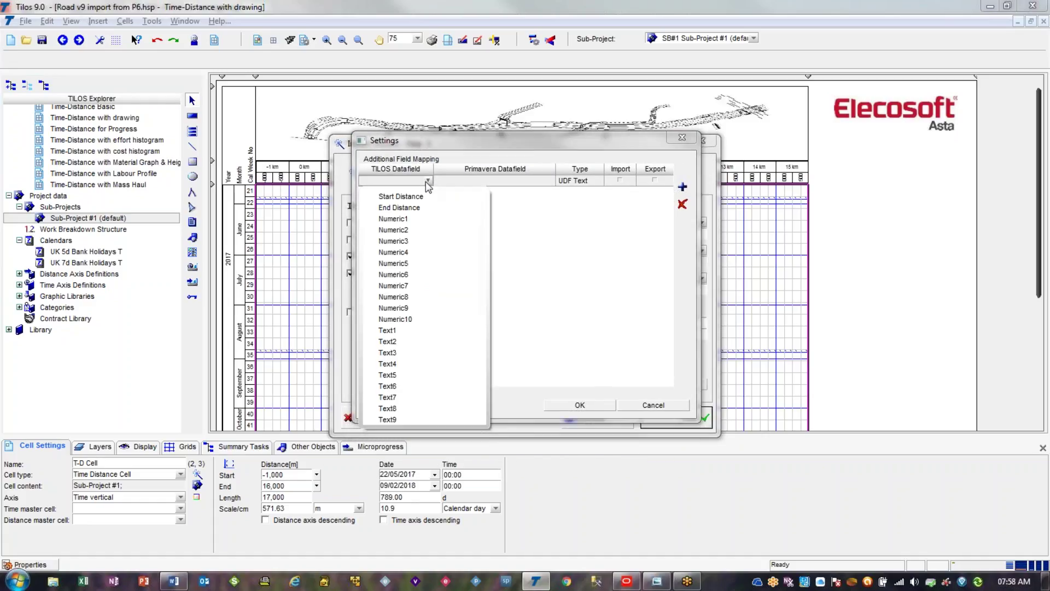
pyautogui.click(423, 197)
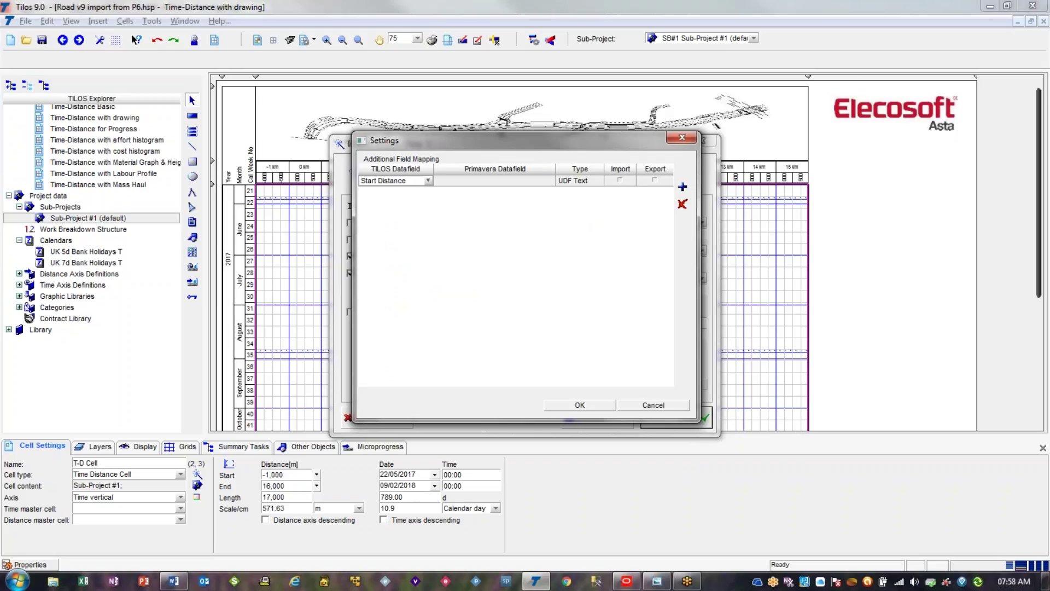
pyautogui.press('Return')
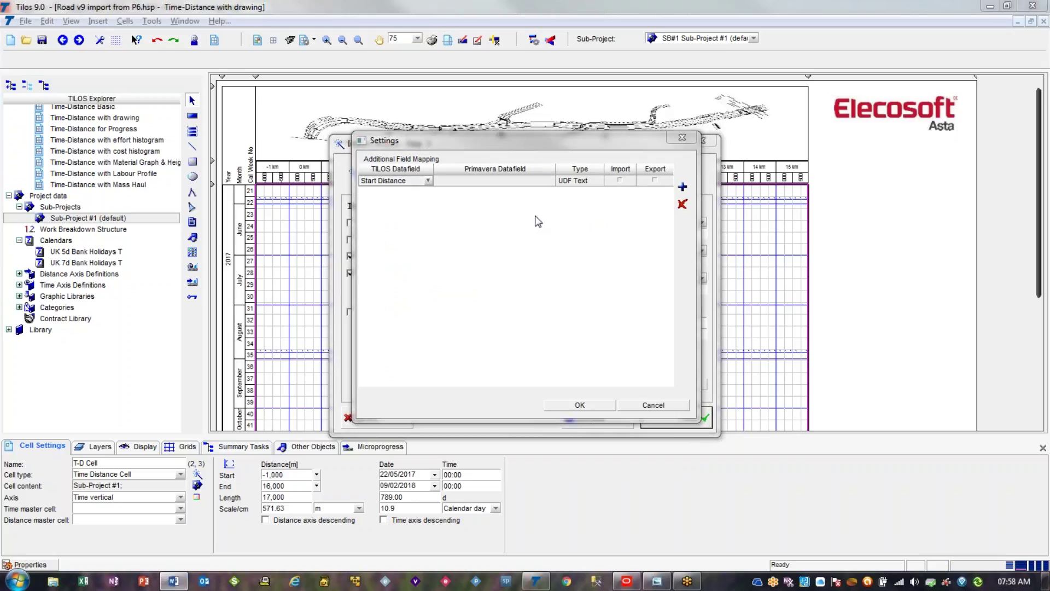
pyautogui.click(495, 181)
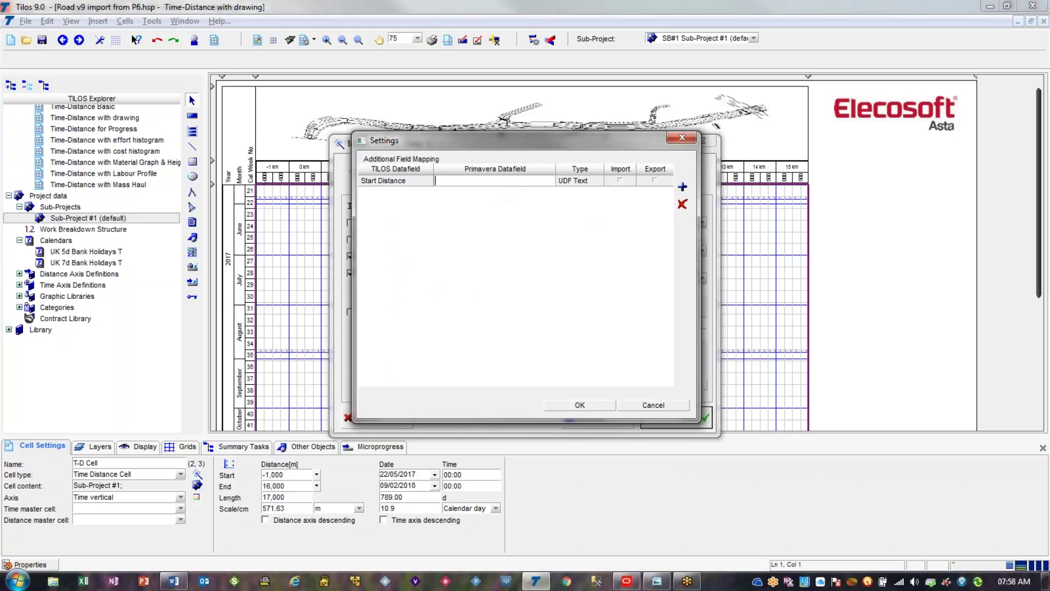
pyautogui.rightClick(497, 188)
pyautogui.click(533, 226)
pyautogui.click(620, 181)
pyautogui.click(654, 181)
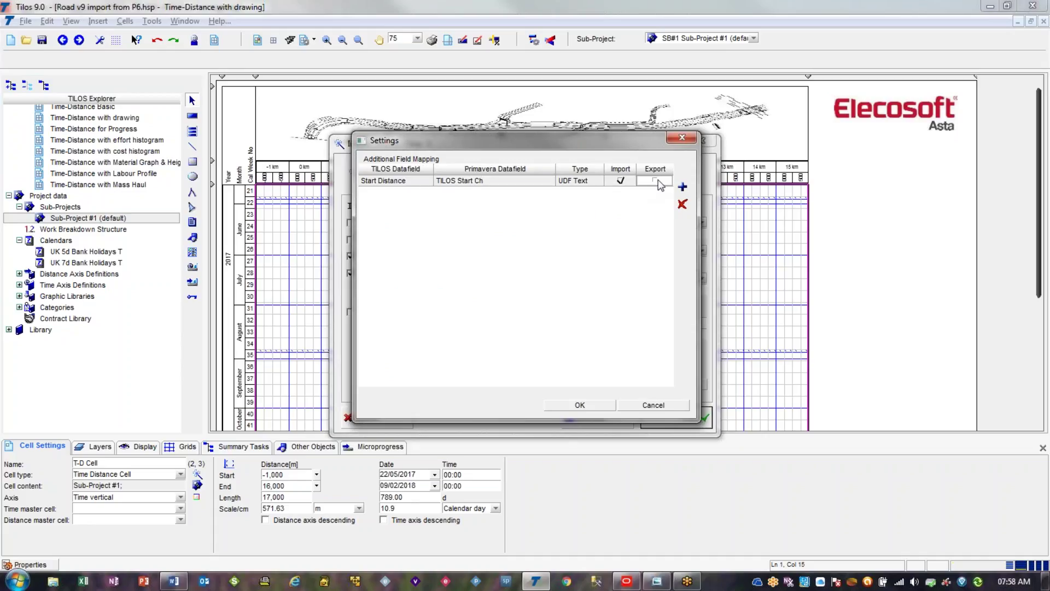
# - Add an additional field mapping from End Distance to the Primavera field TILOS End Ch, enabled for both import and export
pyautogui.click(682, 187)
pyautogui.click(382, 192)
pyautogui.click(427, 192)
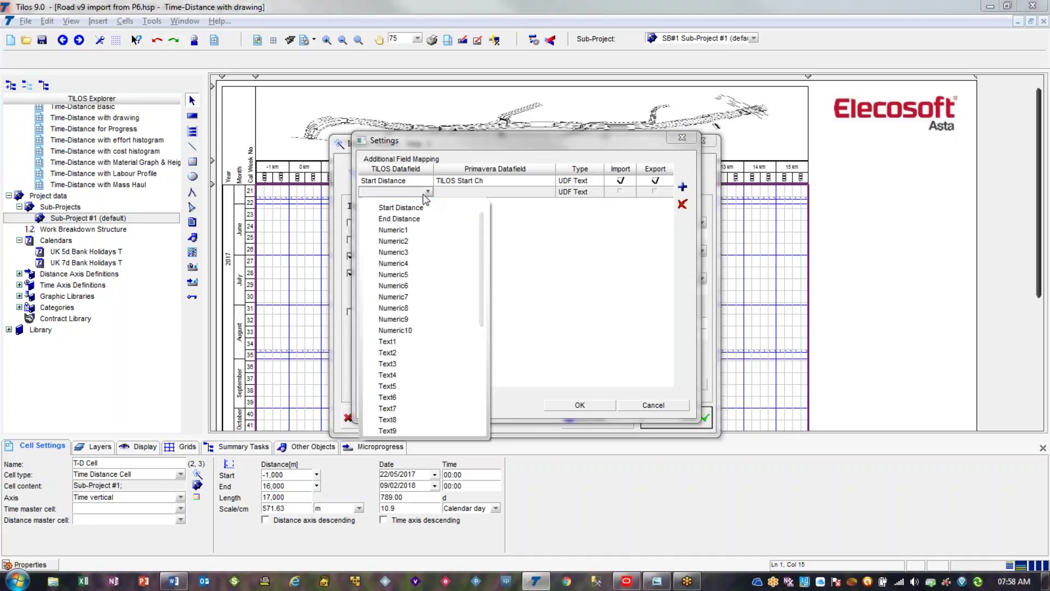
pyautogui.click(419, 223)
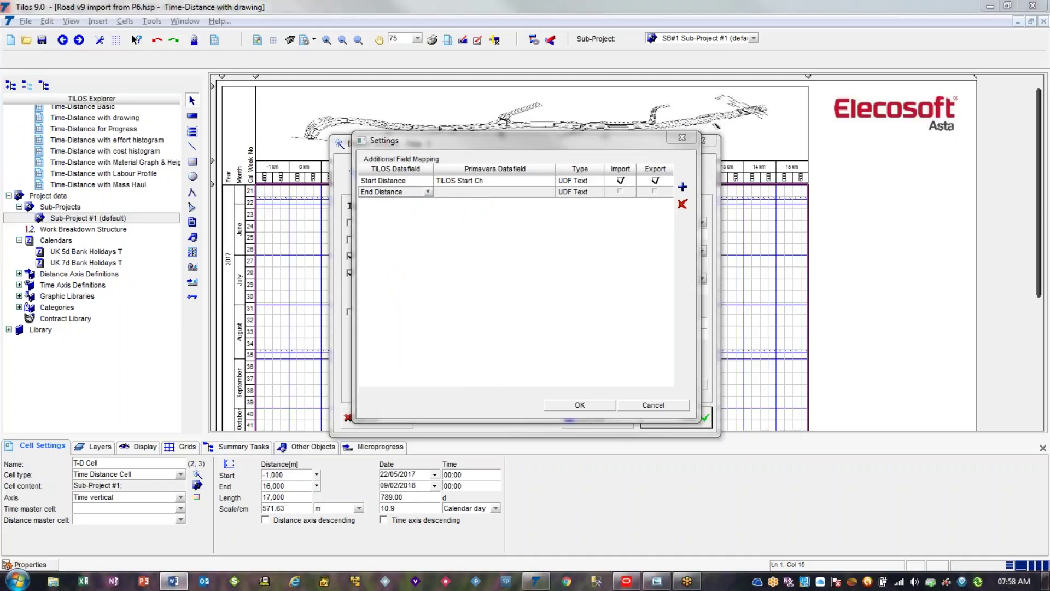
pyautogui.click(495, 192)
pyautogui.click(495, 192)
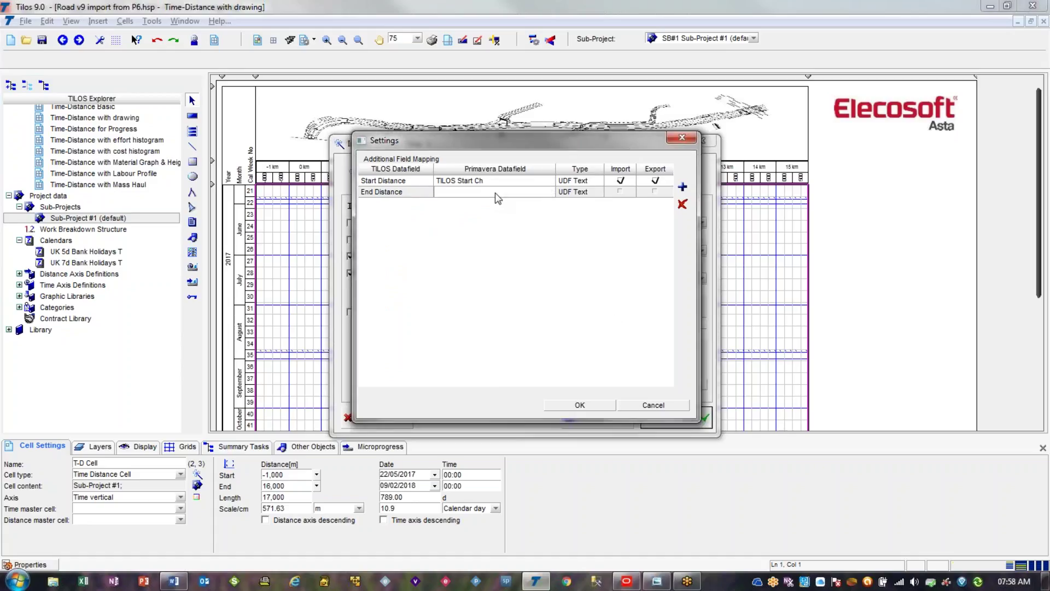
pyautogui.write('TILOS End Ch')
pyautogui.click(618, 194)
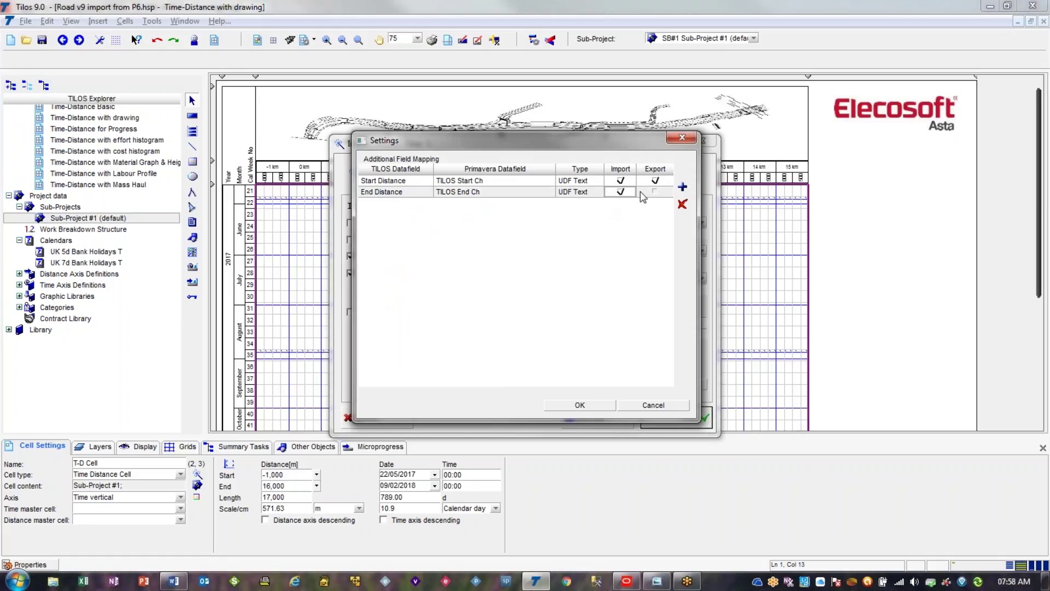
pyautogui.click(655, 192)
# - Add an additional field mapping from Subproject-Id to the Primavera field TILOS Subproject-ID, enabled for both import and export
pyautogui.click(682, 186)
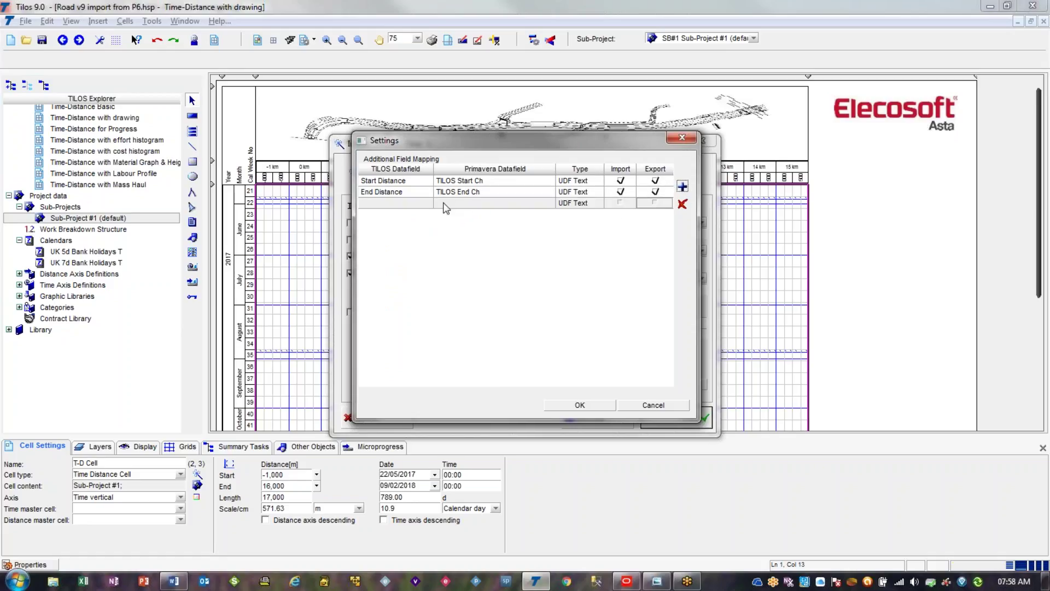
pyautogui.click(419, 203)
pyautogui.click(428, 203)
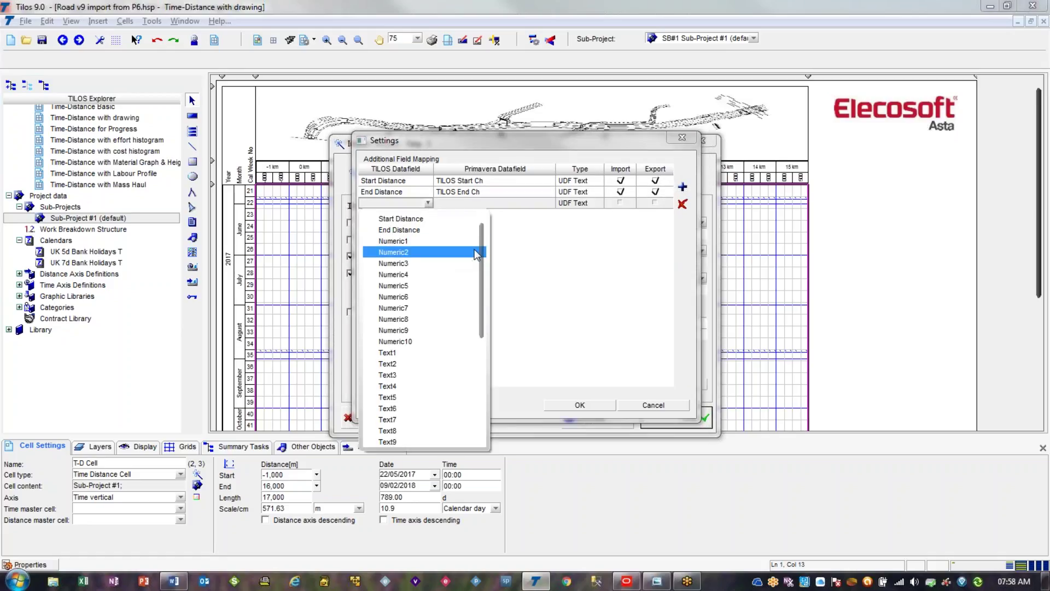
pyautogui.moveTo(483, 252); pyautogui.dragTo(482, 317)
pyautogui.click(445, 315)
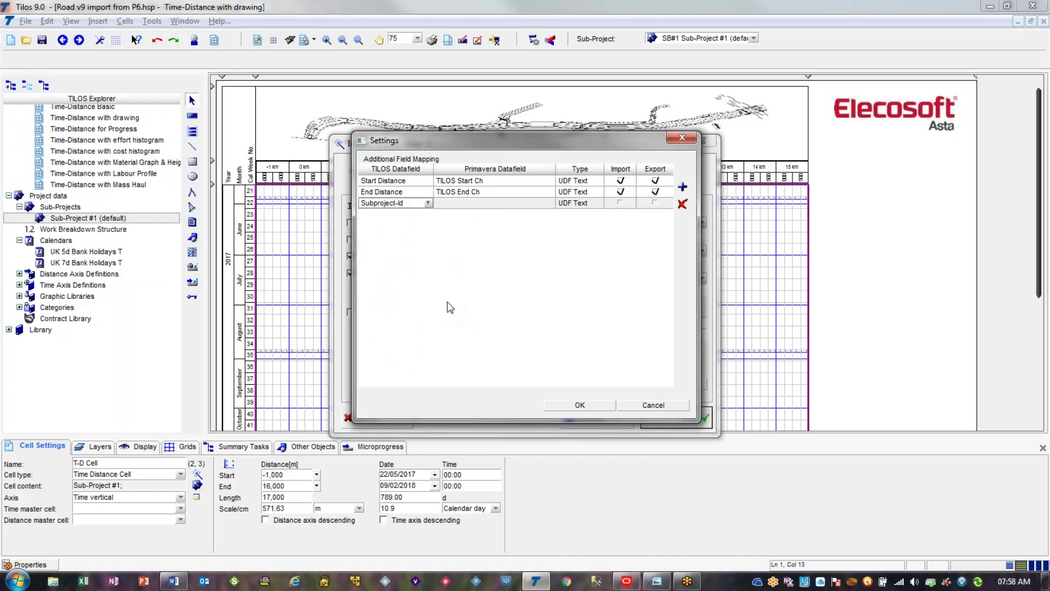
pyautogui.click(474, 204)
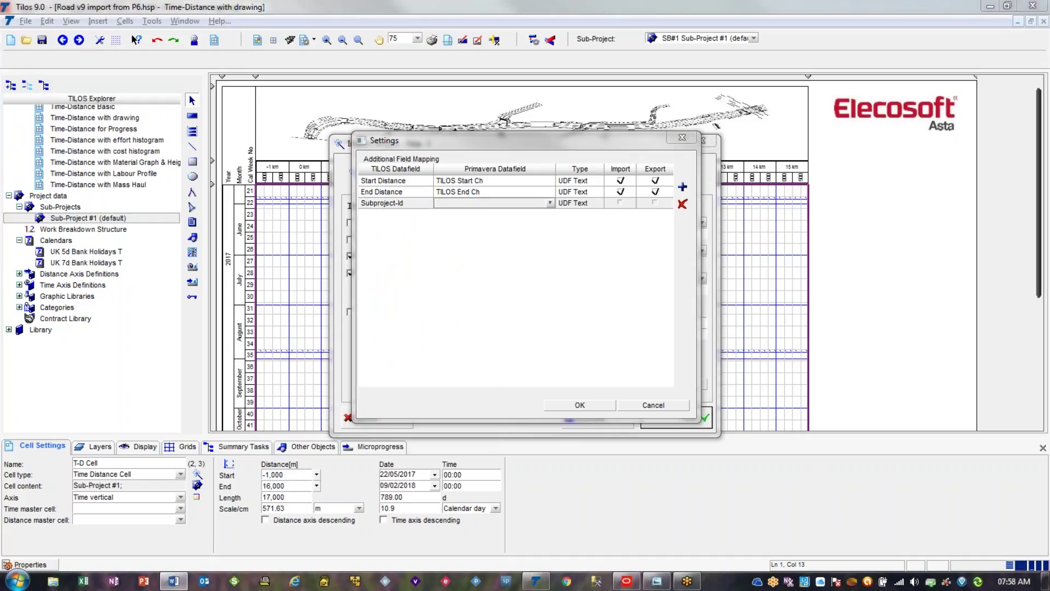
pyautogui.click(462, 203)
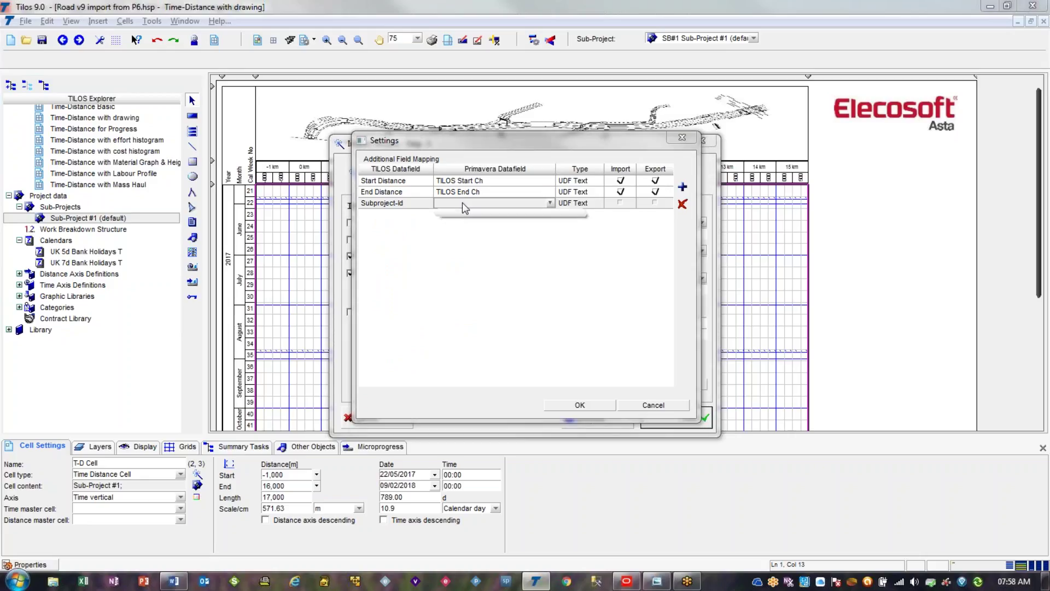
pyautogui.click(461, 202)
pyautogui.write('TILOS Subproject-ID')
pyautogui.click(620, 202)
pyautogui.click(654, 202)
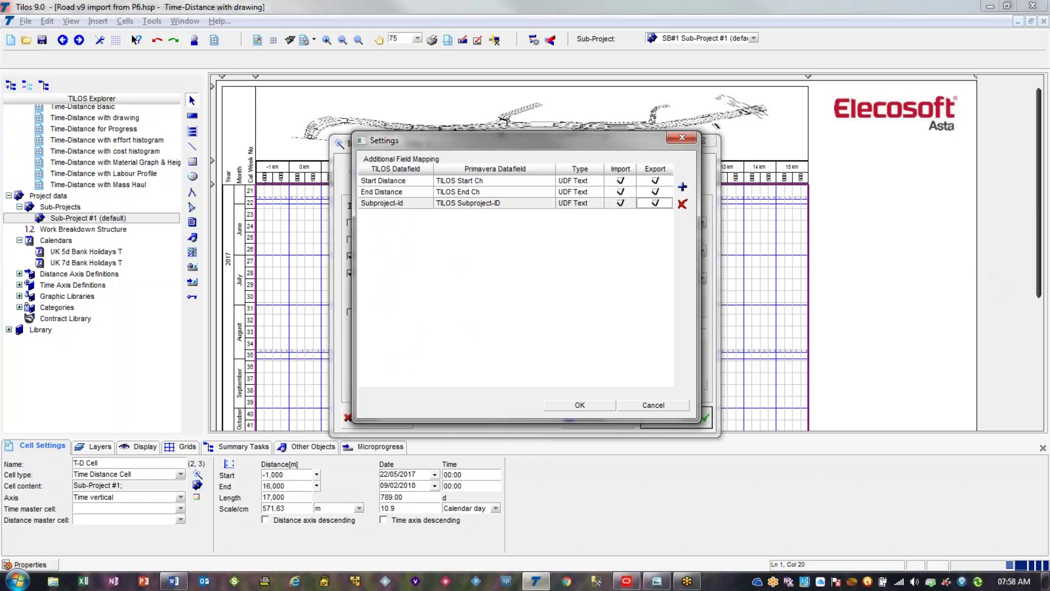
# - Add an additional field mapping from Quantity to the Primavera field TILOS Quantity, enabled for both import and export
pyautogui.click(682, 187)
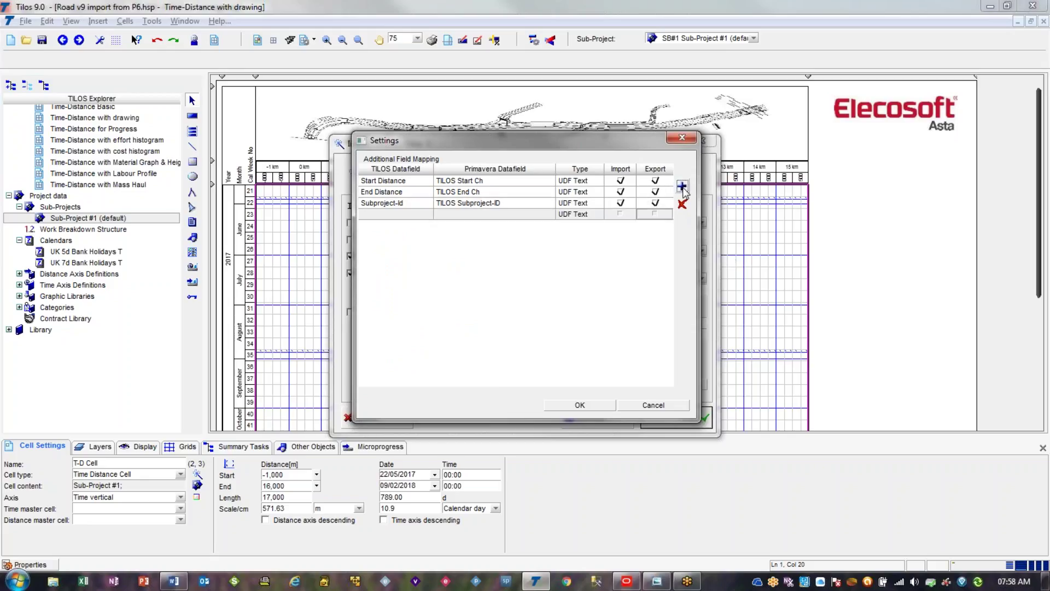
pyautogui.click(385, 215)
pyautogui.click(427, 213)
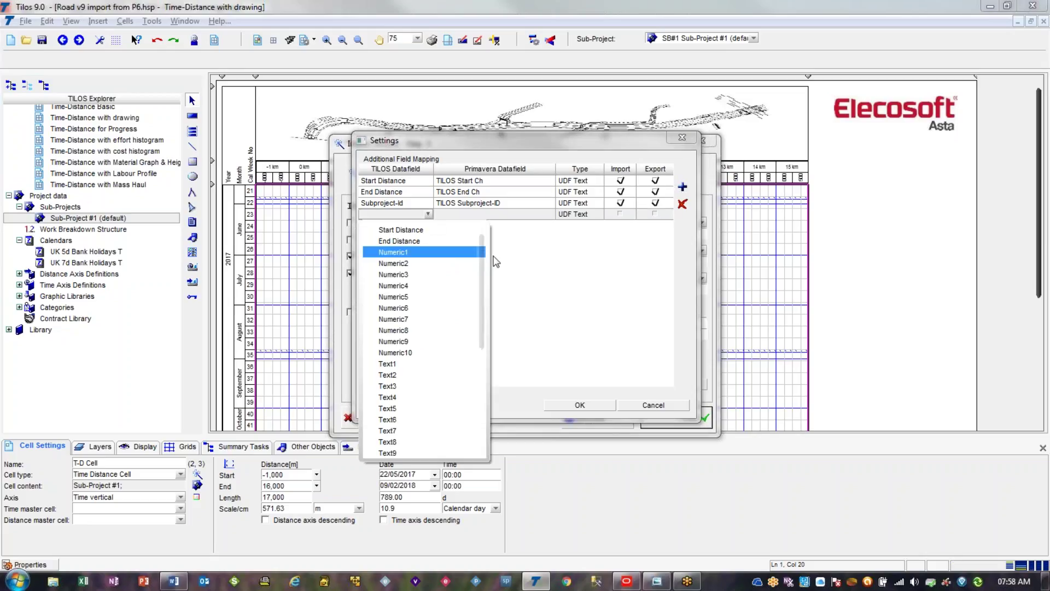
pyautogui.moveTo(483, 259); pyautogui.dragTo(480, 358)
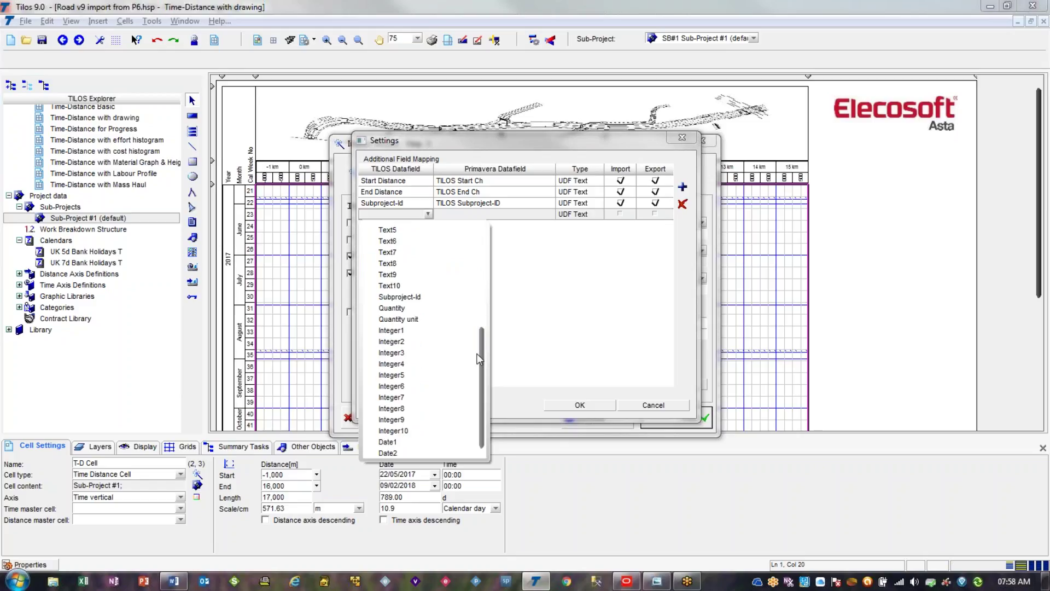
pyautogui.click(428, 312)
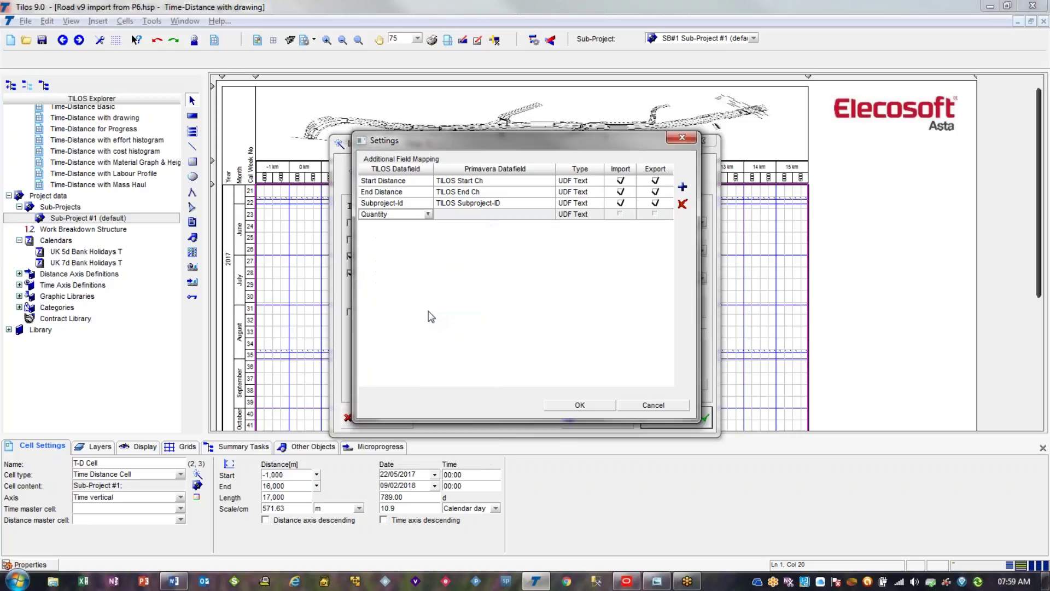
pyautogui.click(491, 215)
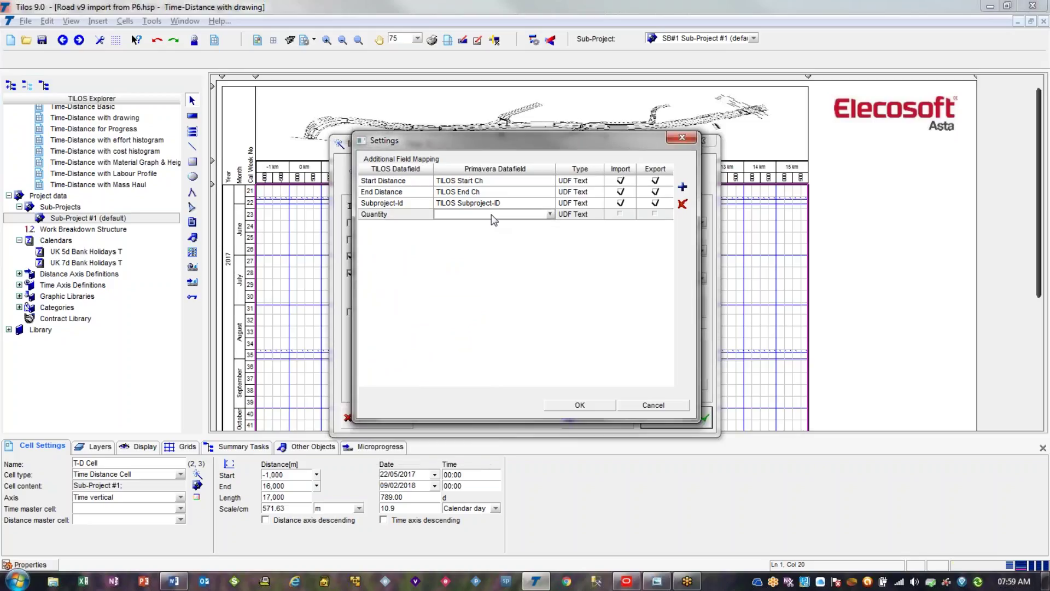
pyautogui.click(492, 215)
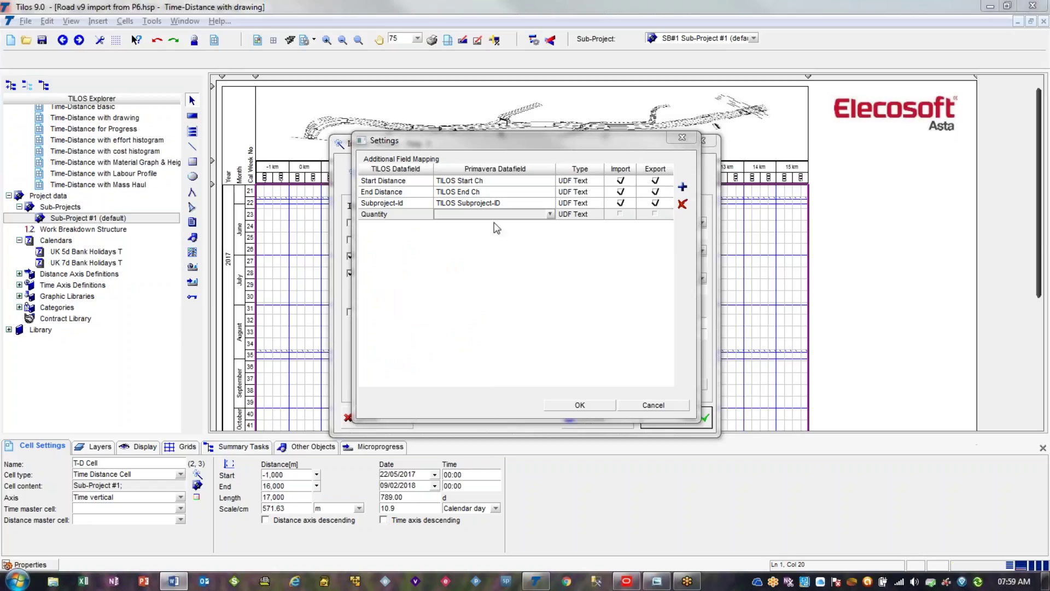
pyautogui.click(466, 214)
pyautogui.write('TILOS Quantity')
pyautogui.click(621, 214)
pyautogui.click(659, 217)
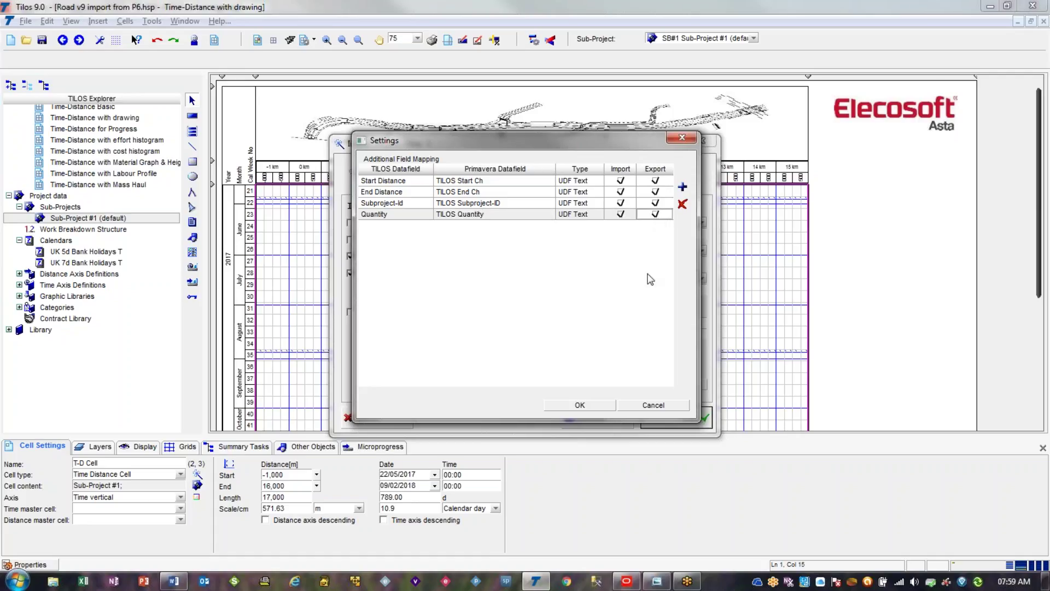
# - Accept the additional field mappings and run the Primavera P6 import
pyautogui.click(600, 405)
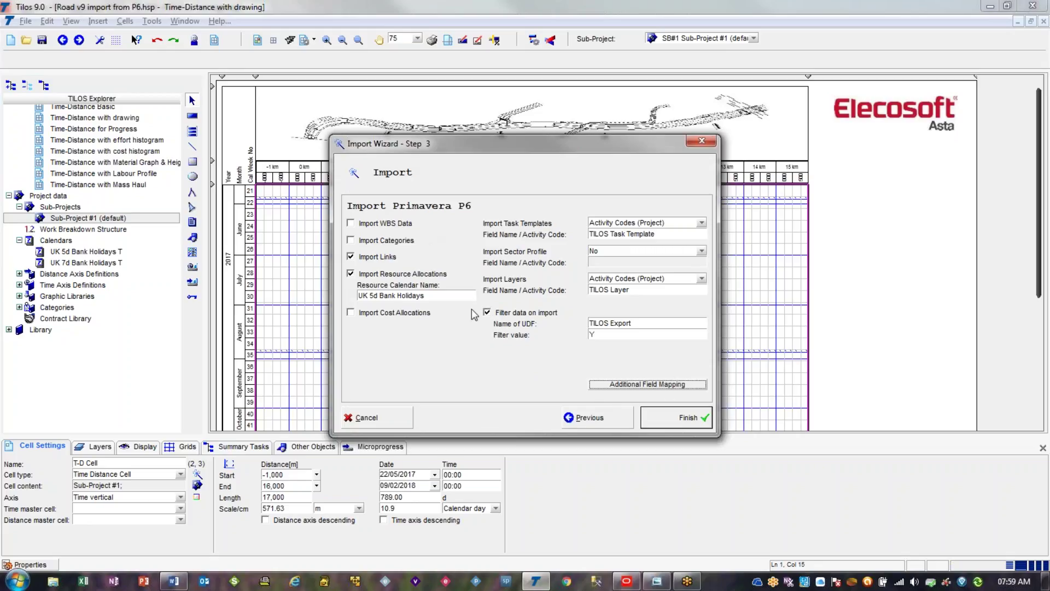
pyautogui.click(673, 422)
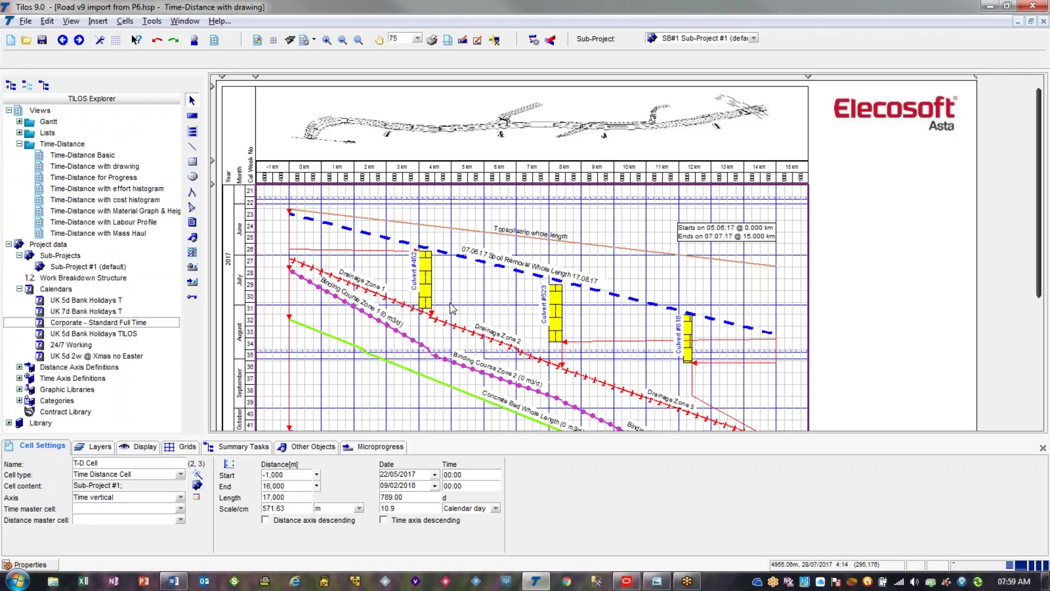
# - Examine the imported details, links and calculation values of the Culvert #452 task in the time-distance chart
pyautogui.click(425, 289)
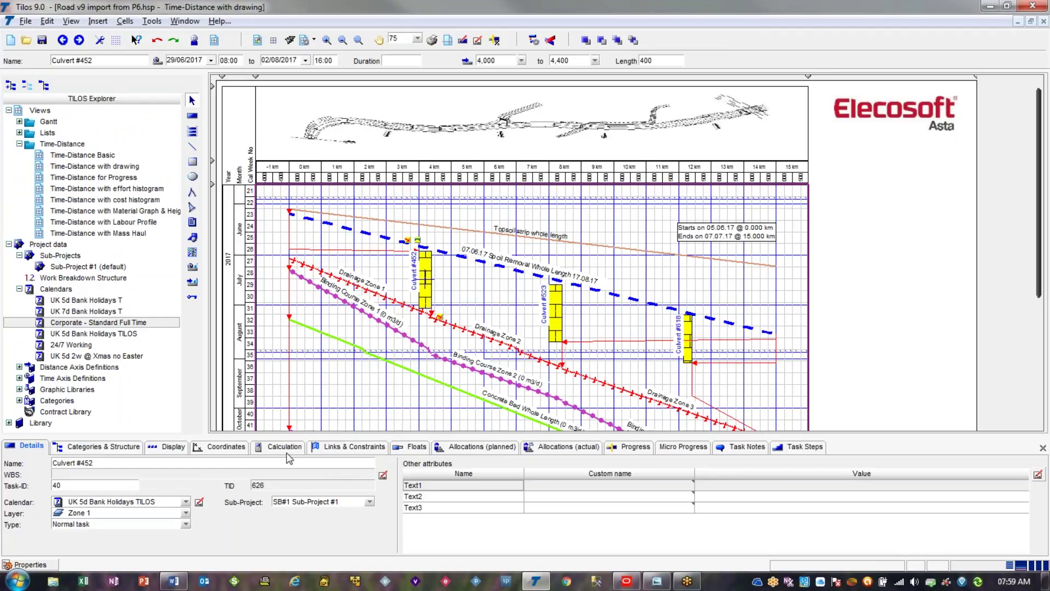
pyautogui.click(350, 446)
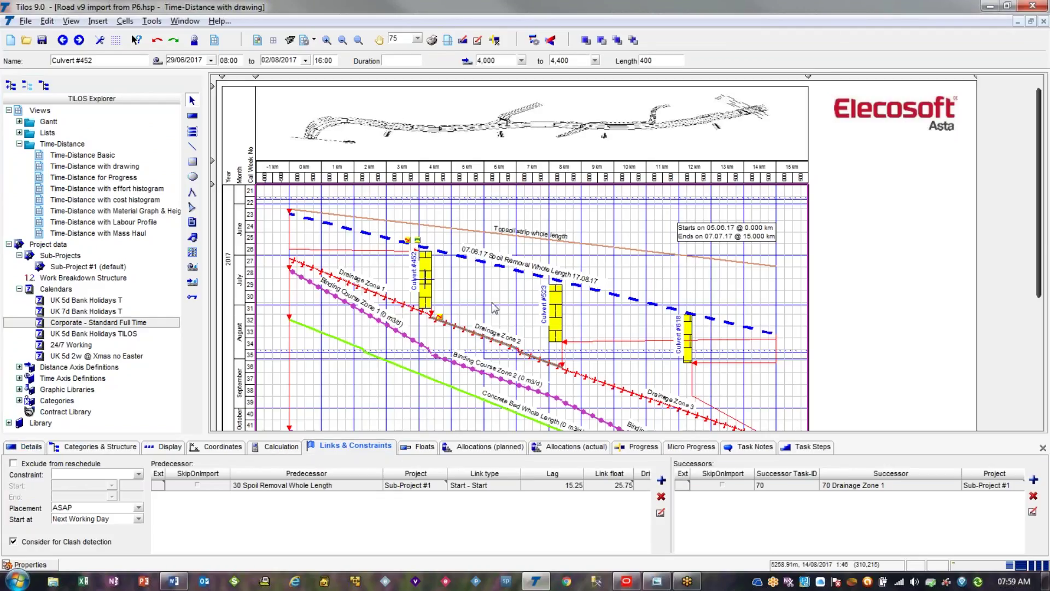
pyautogui.click(284, 446)
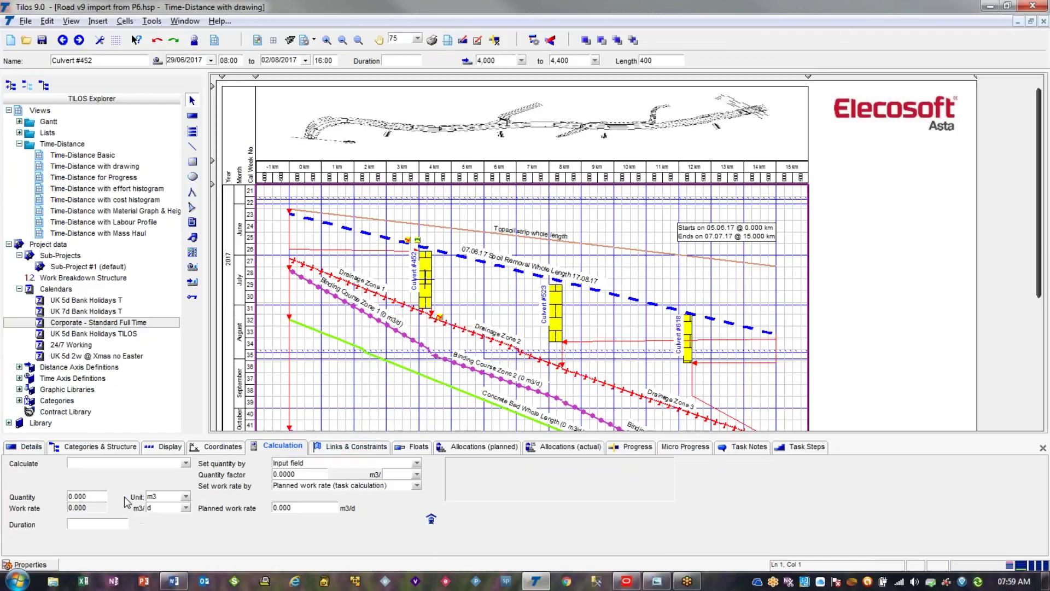
# - Check the imported quantities of the Drainage Zone 1, Binding Course Zone 1 and Spoil Removal Whole Length tasks
pyautogui.click(401, 303)
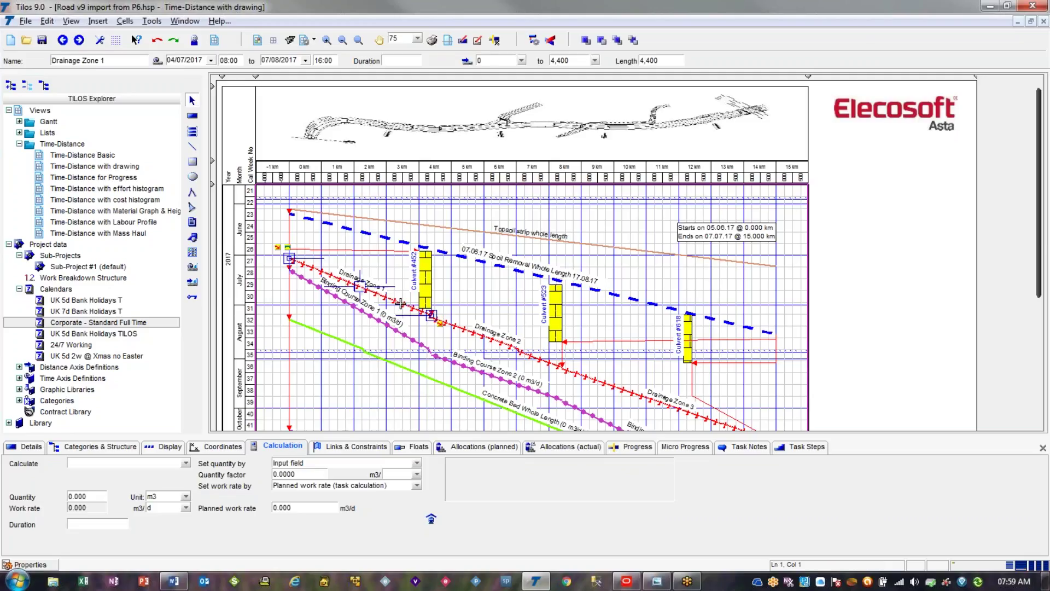
pyautogui.click(397, 333)
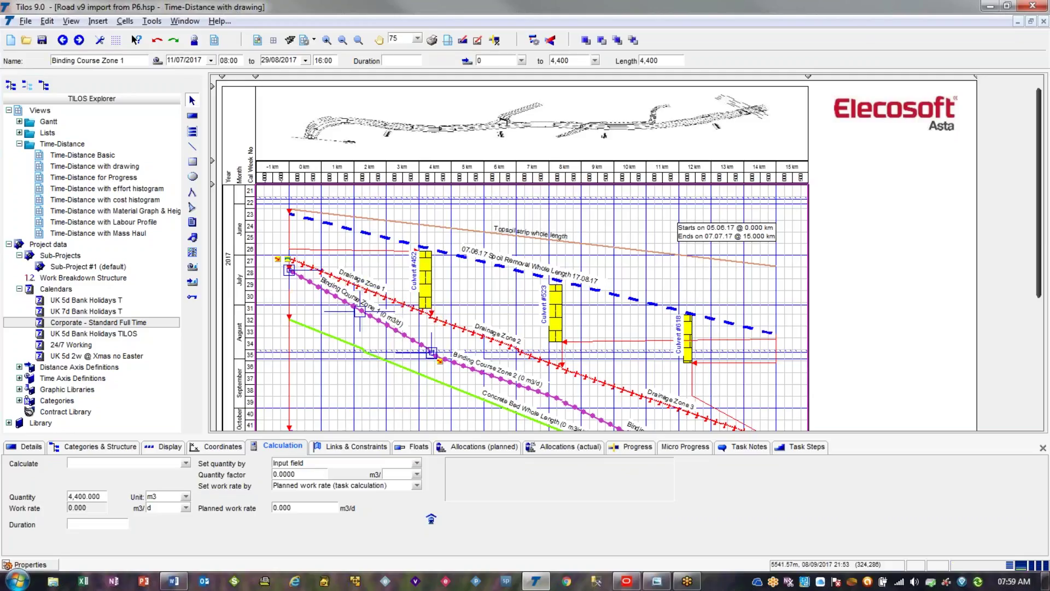
pyautogui.click(509, 272)
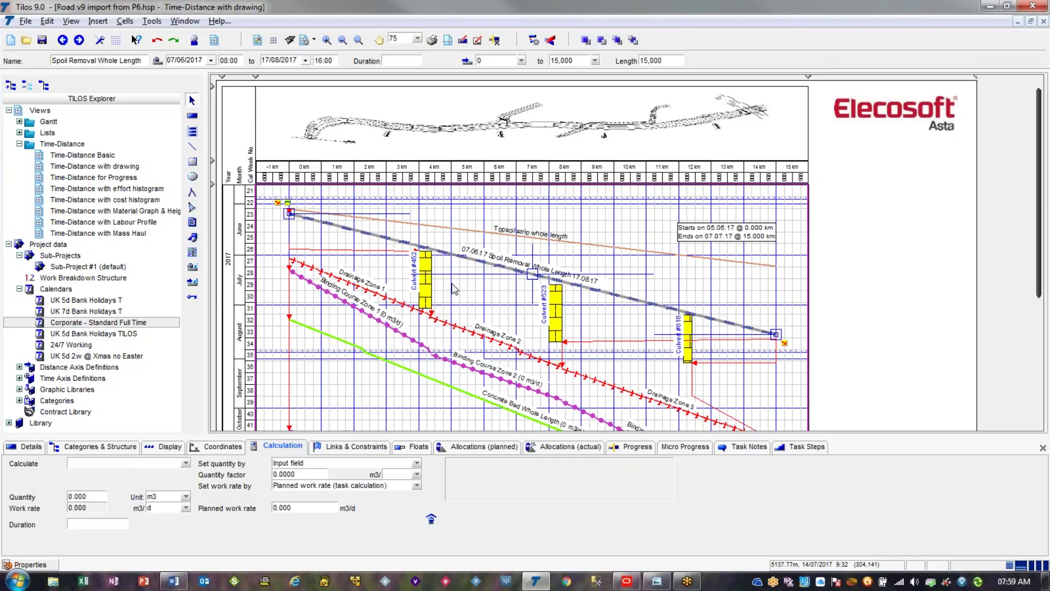
pyautogui.click(397, 333)
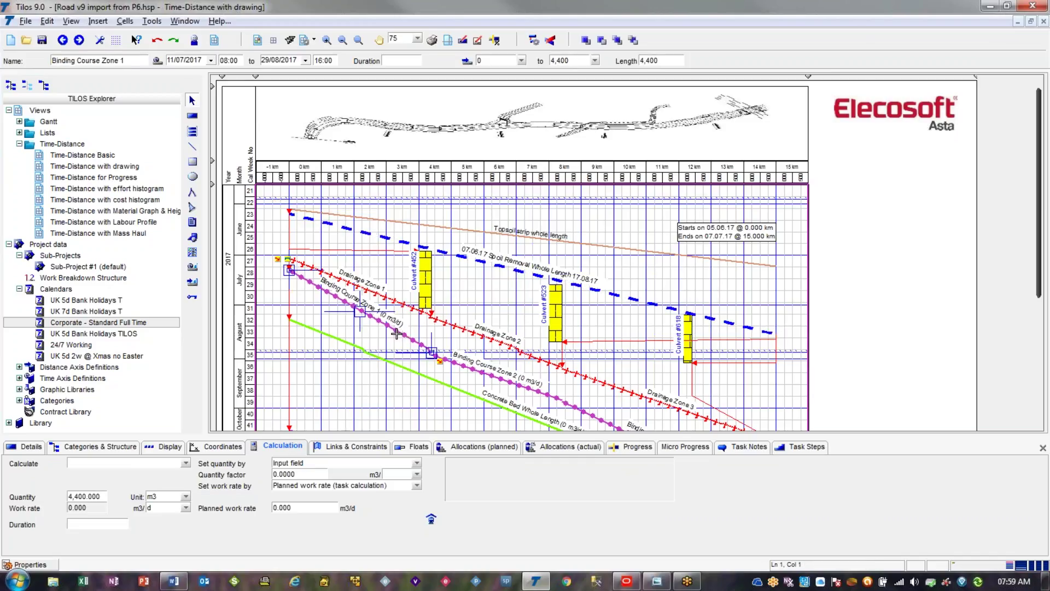
pyautogui.click(100, 494)
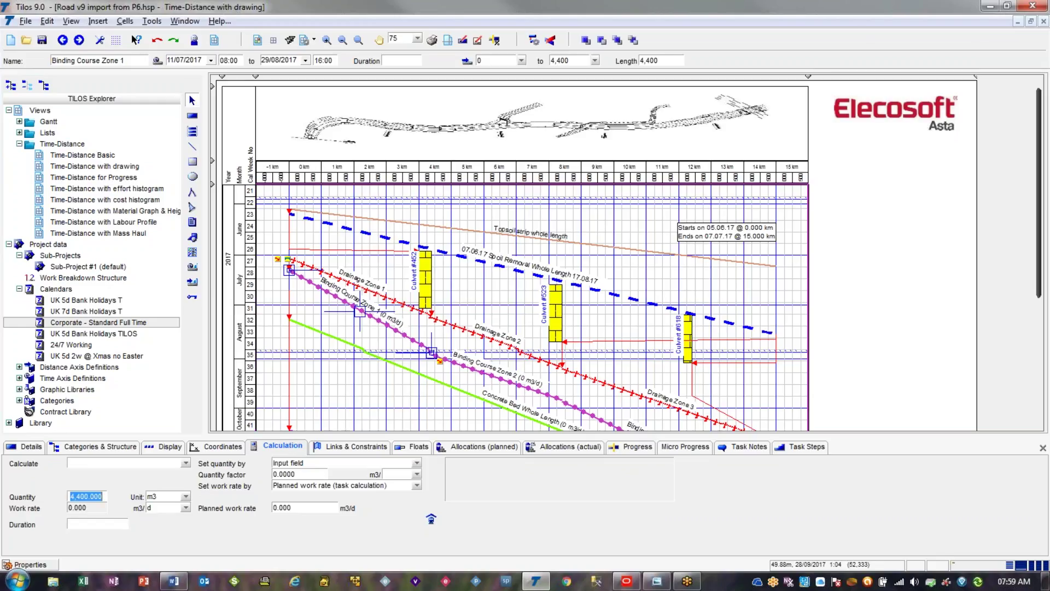
pyautogui.click(307, 397)
pyautogui.scroll(-2, 306, 398)
pyautogui.scroll(1, 307, 397)
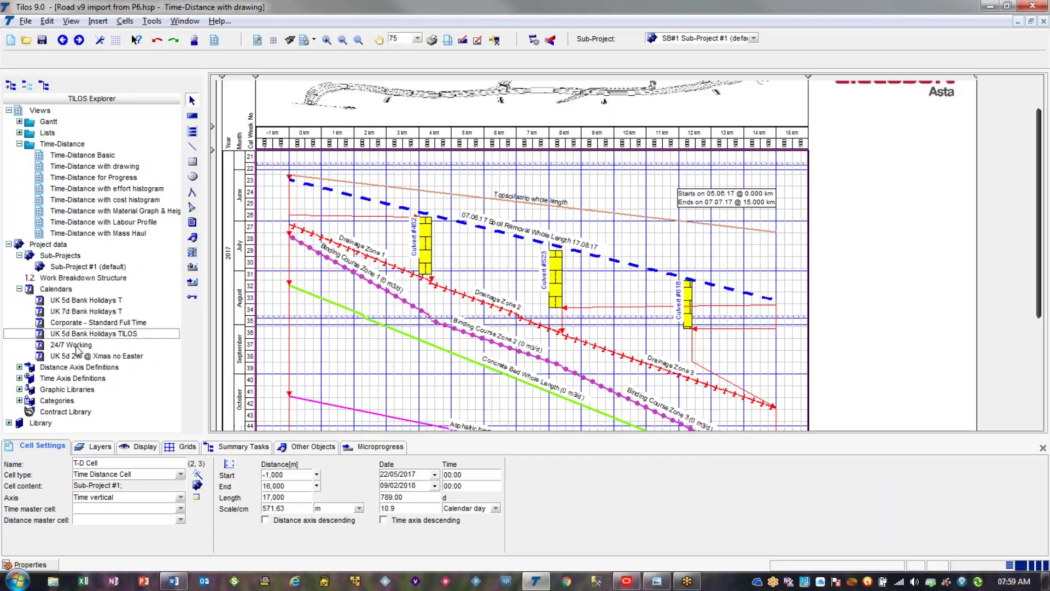
pyautogui.click(298, 344)
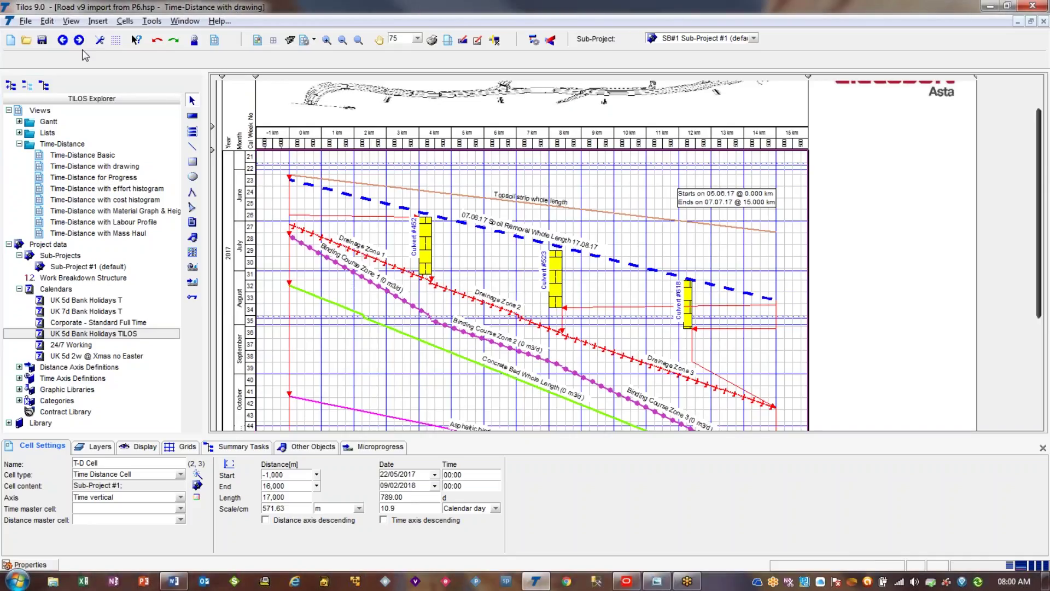
# - Start another Primavera P6 import from TD-006.xml and enable the import of categories
pyautogui.click(25, 21)
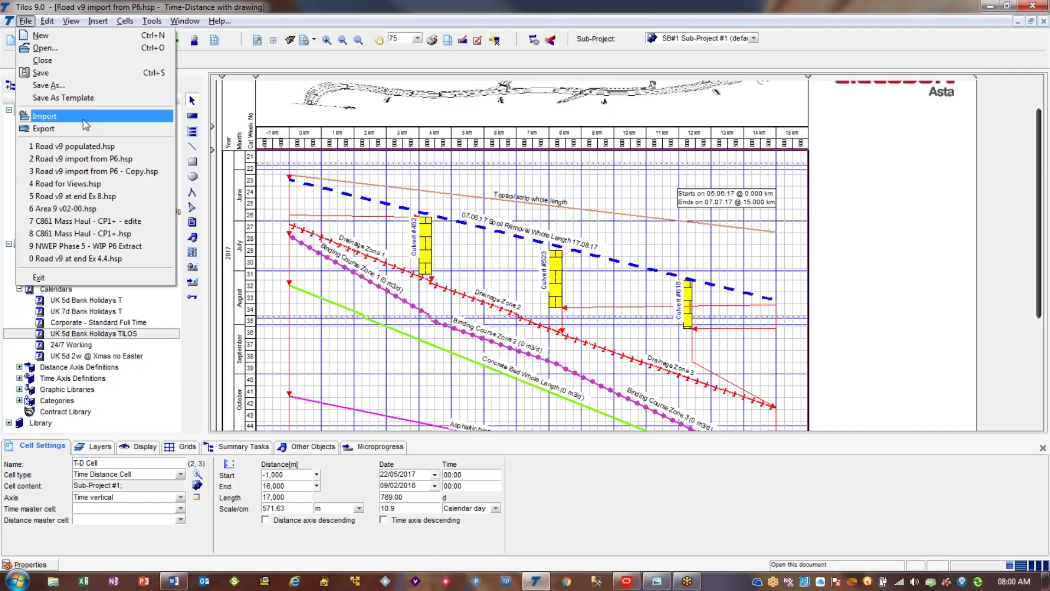
pyautogui.click(83, 121)
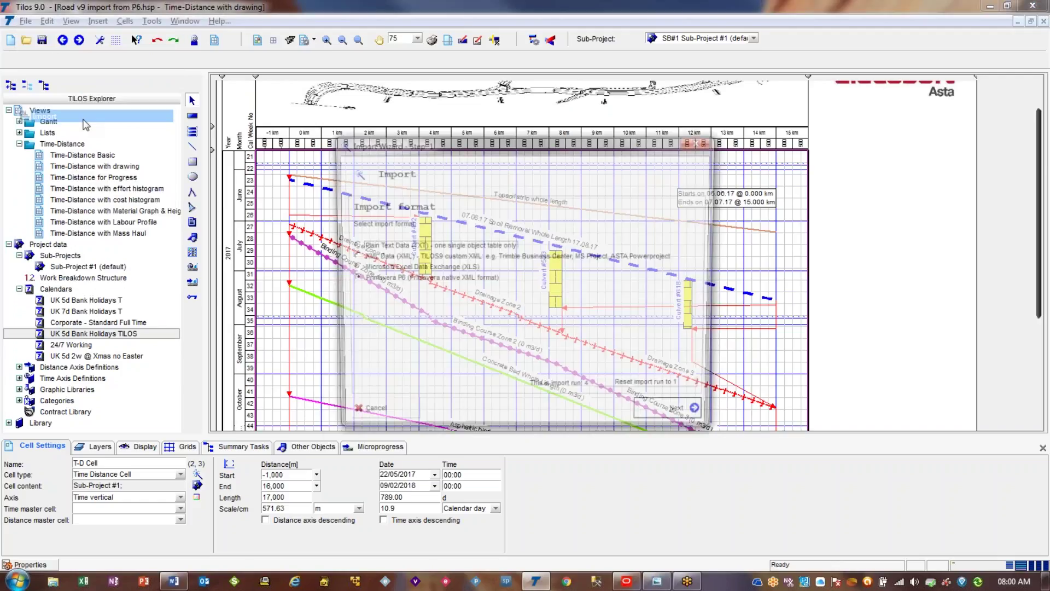
pyautogui.click(656, 421)
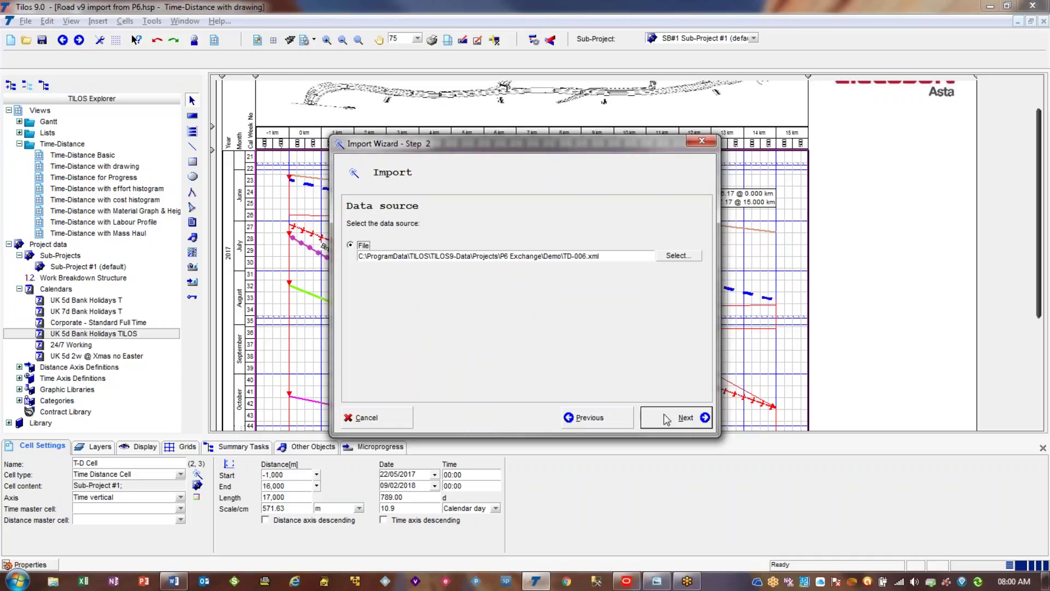
pyautogui.click(666, 419)
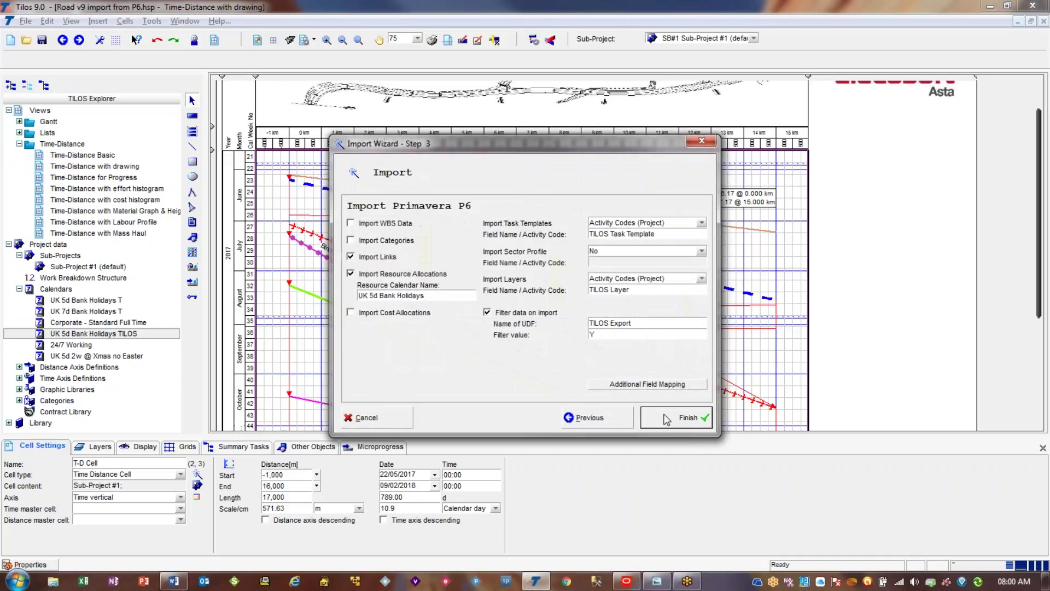
pyautogui.moveTo(543, 148); pyautogui.dragTo(554, 147)
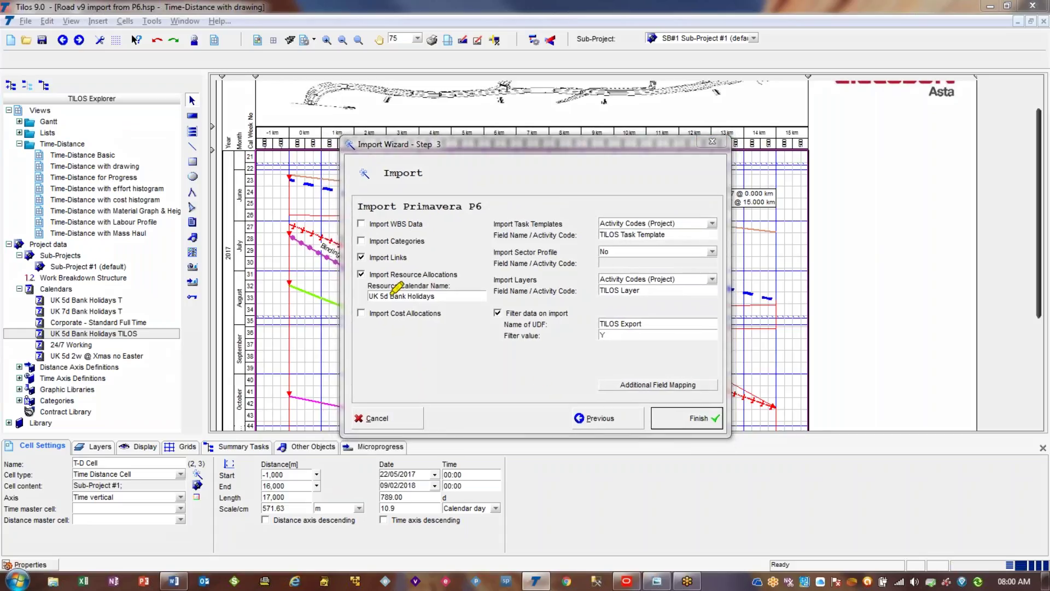
pyautogui.moveTo(358, 240); pyautogui.dragTo(429, 242)
pyautogui.click(392, 242)
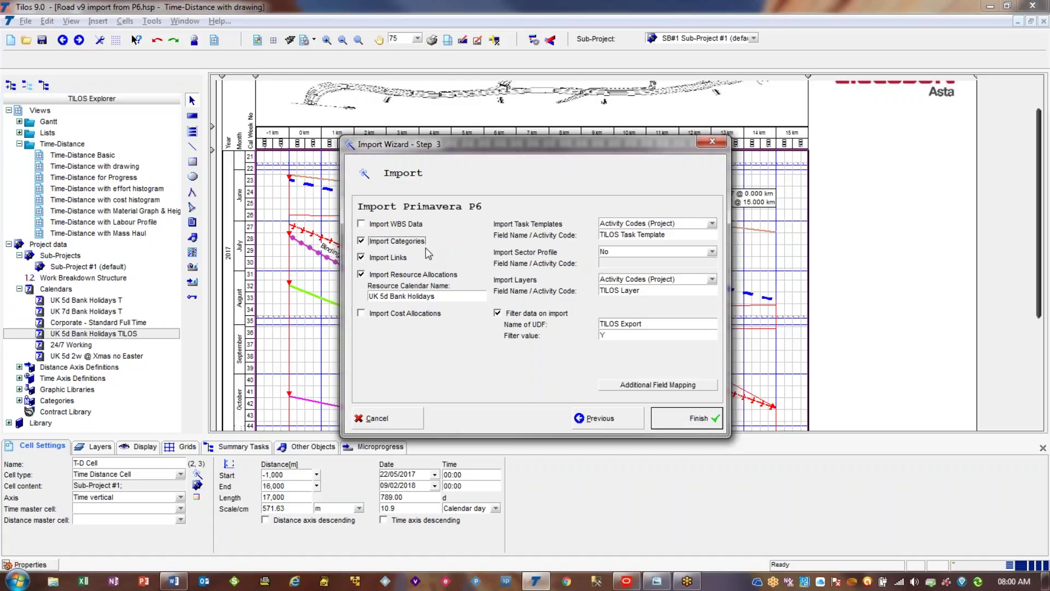
# - Disable the import of categories in the Primavera P6 import options
pyautogui.click(414, 246)
pyautogui.click(411, 229)
pyautogui.hotkey('ctrl', '2')
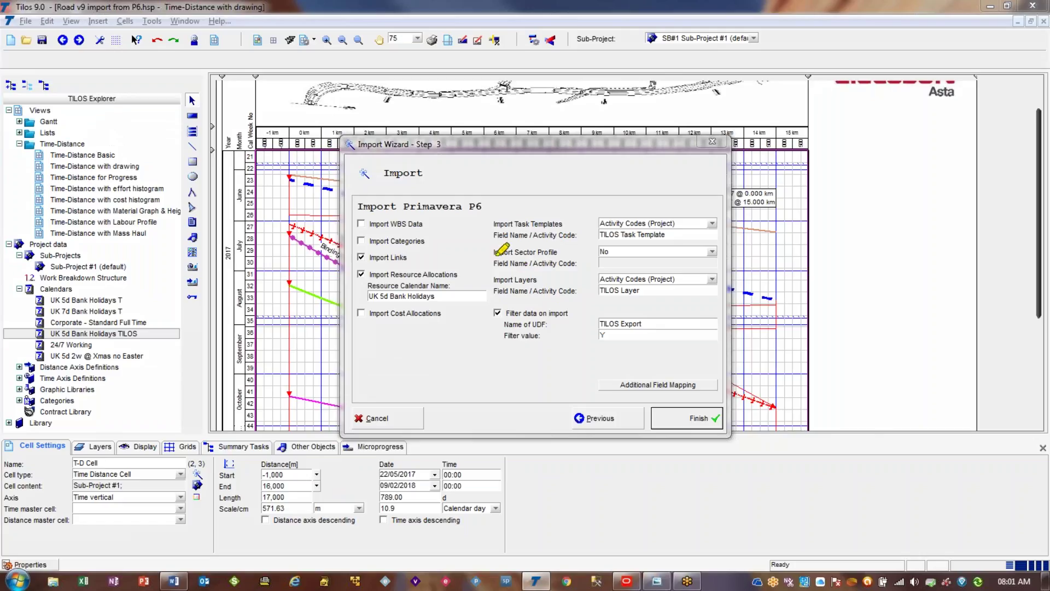
pyautogui.moveTo(496, 254)
pyautogui.mouseDown()
pyautogui.moveTo(571, 252)
pyautogui.moveTo(492, 250)
pyautogui.mouseUp()
# - Examine how the TILOS data fields are mapped to Primavera fields in the additional field mapping, leaving the settings unchanged
pyautogui.click(694, 387)
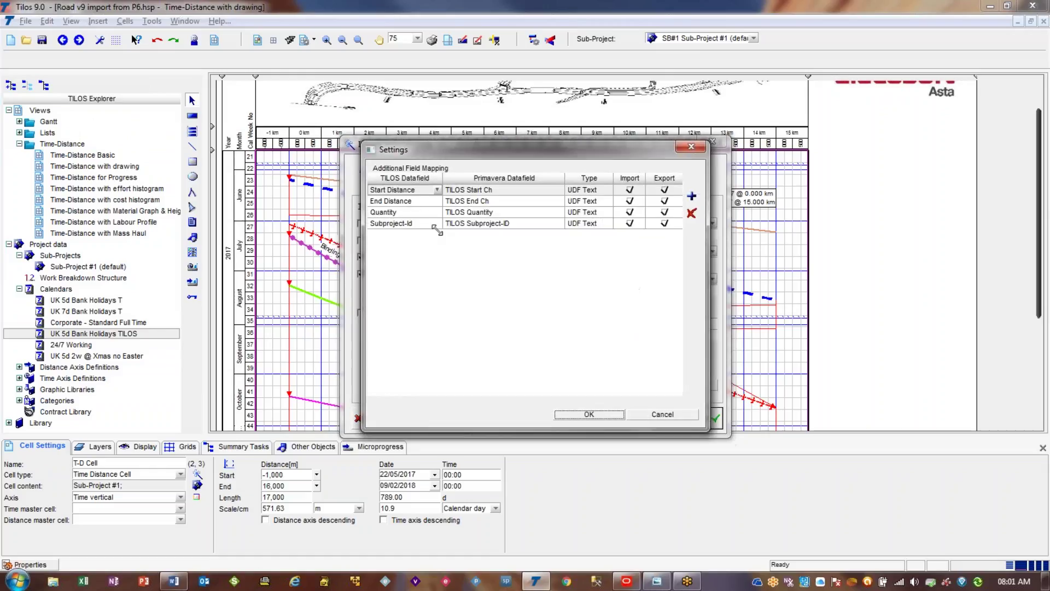
pyautogui.click(407, 190)
pyautogui.click(405, 202)
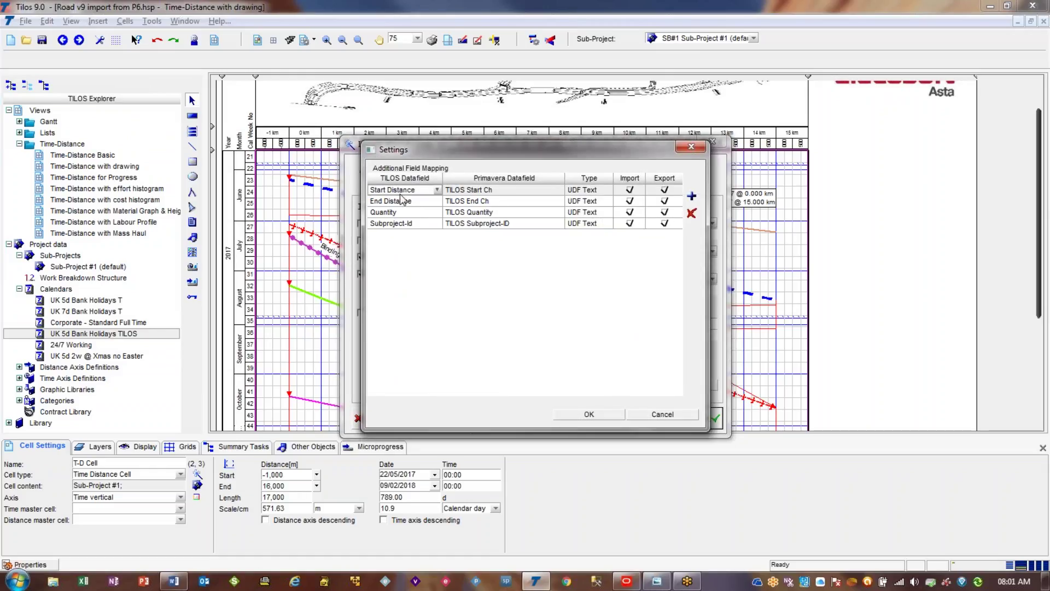
pyautogui.click(681, 417)
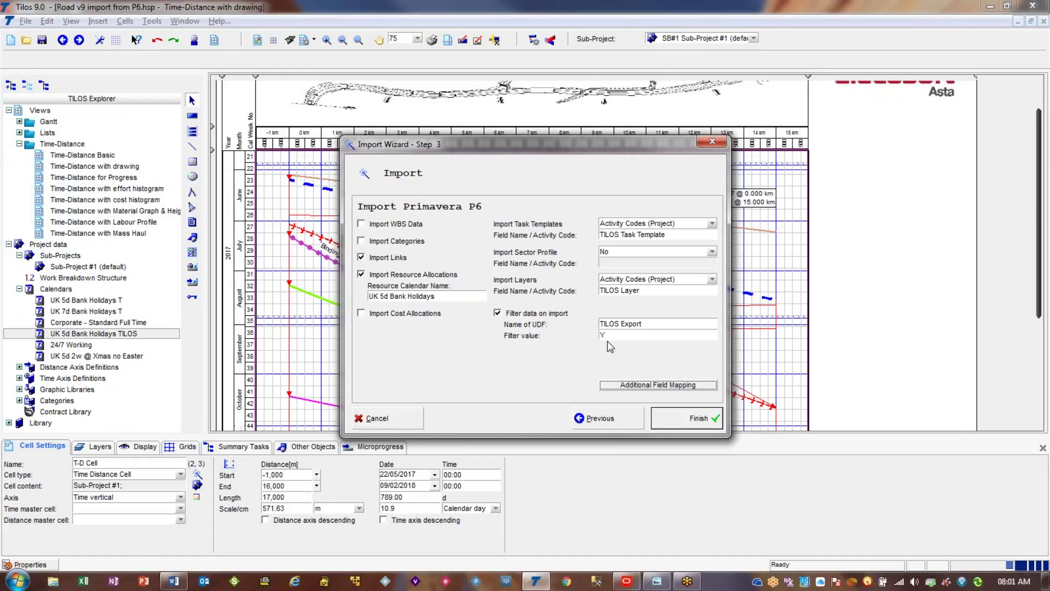
# - Set the sector profile import to Activity Codes (Project) with field name TILOS Sector, and cancel the import
pyautogui.click(712, 251)
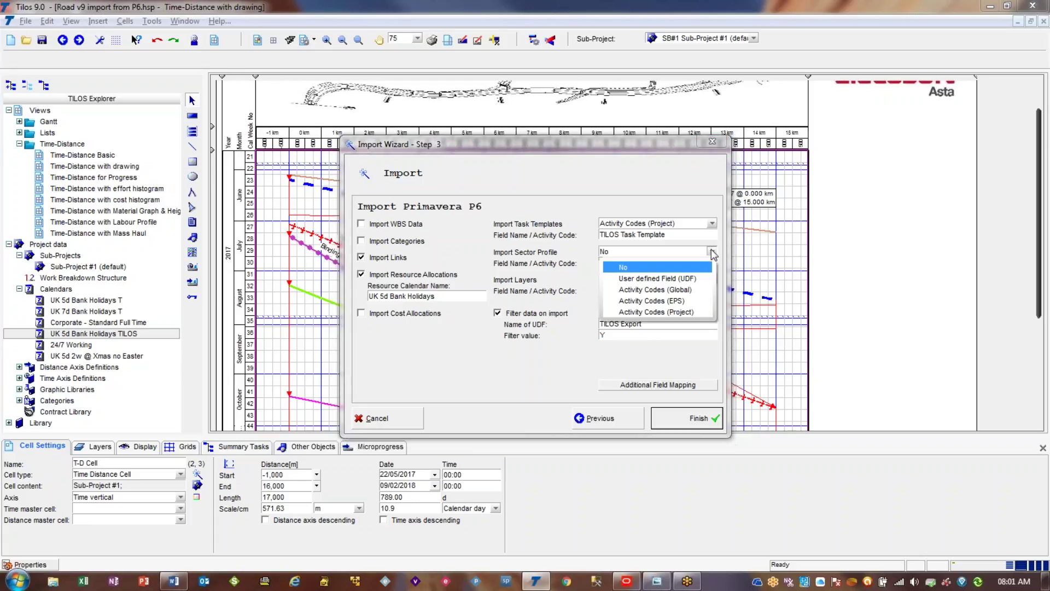
pyautogui.click(702, 313)
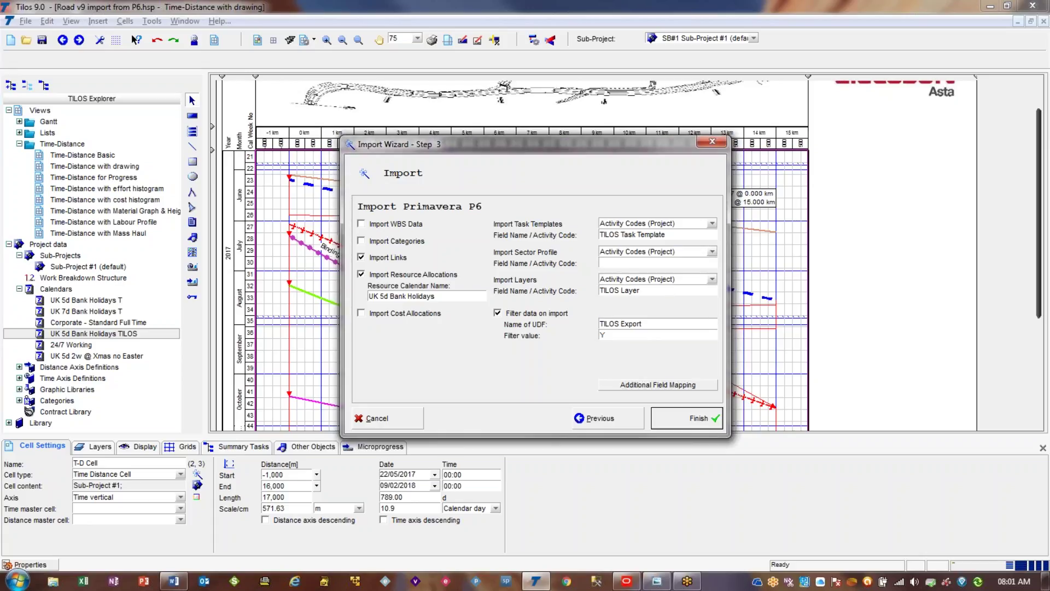
pyautogui.write('TILOS Sector')
pyautogui.click(414, 415)
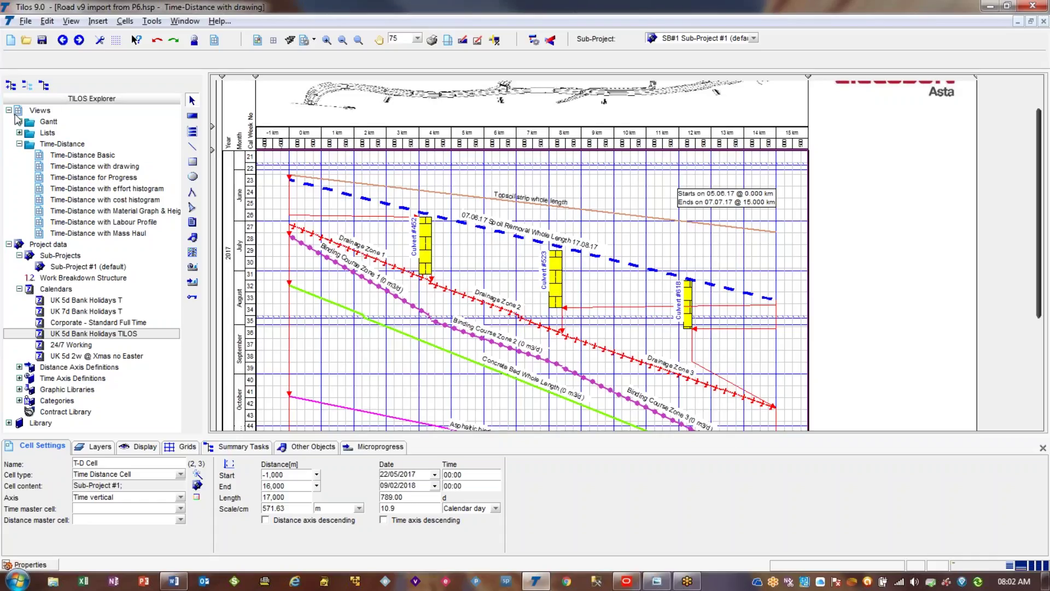
# - Start a new sector profile under the distance axis definitions with the Profile-ID TILOS Sector
pyautogui.click(9, 110)
pyautogui.click(8, 122)
pyautogui.click(8, 122)
pyautogui.click(19, 166)
pyautogui.click(19, 177)
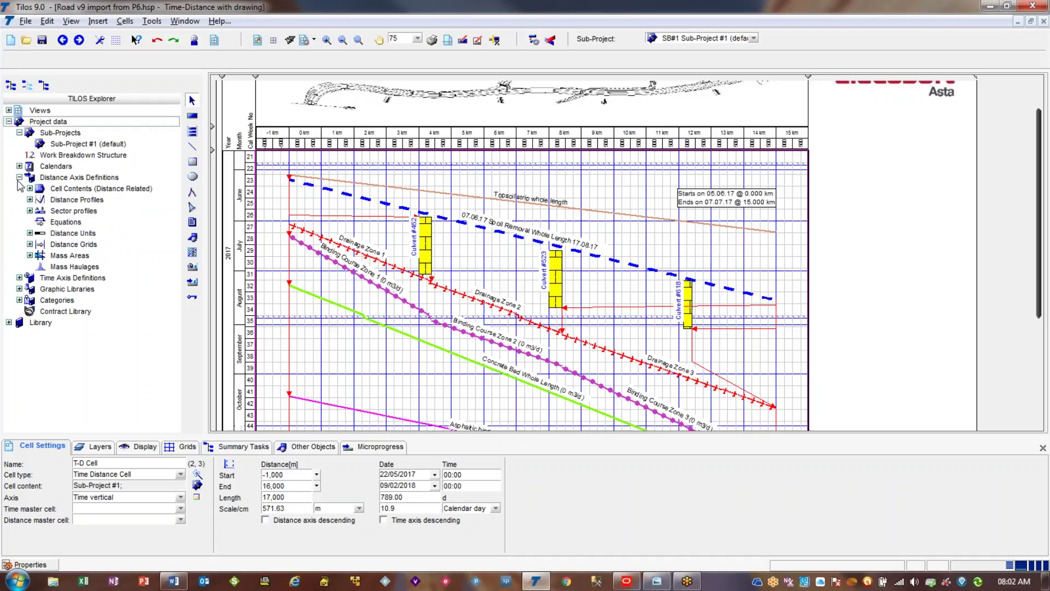
pyautogui.click(30, 210)
pyautogui.rightClick(88, 213)
pyautogui.click(97, 221)
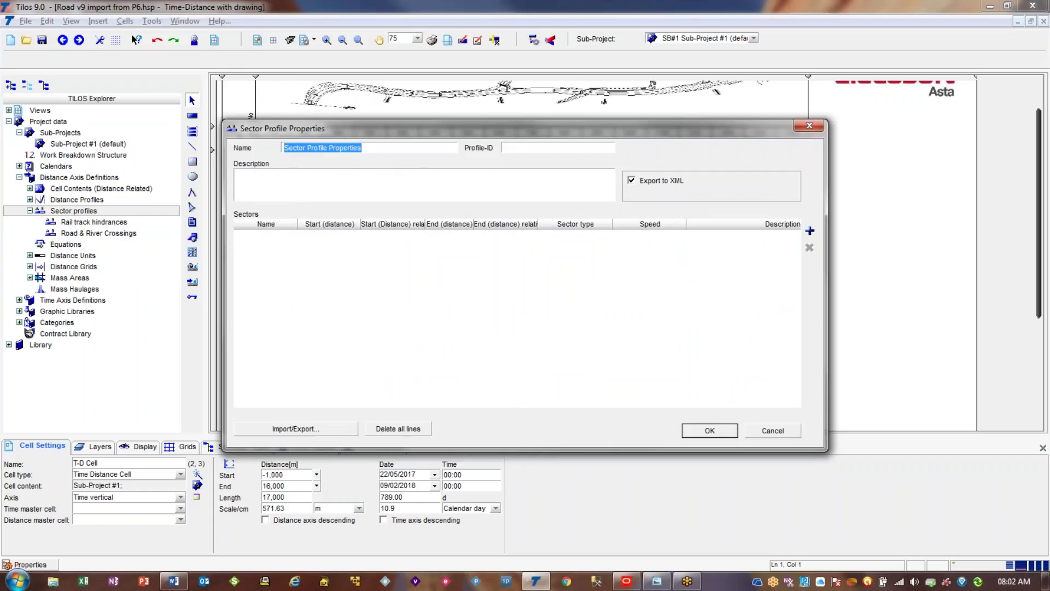
pyautogui.click(517, 149)
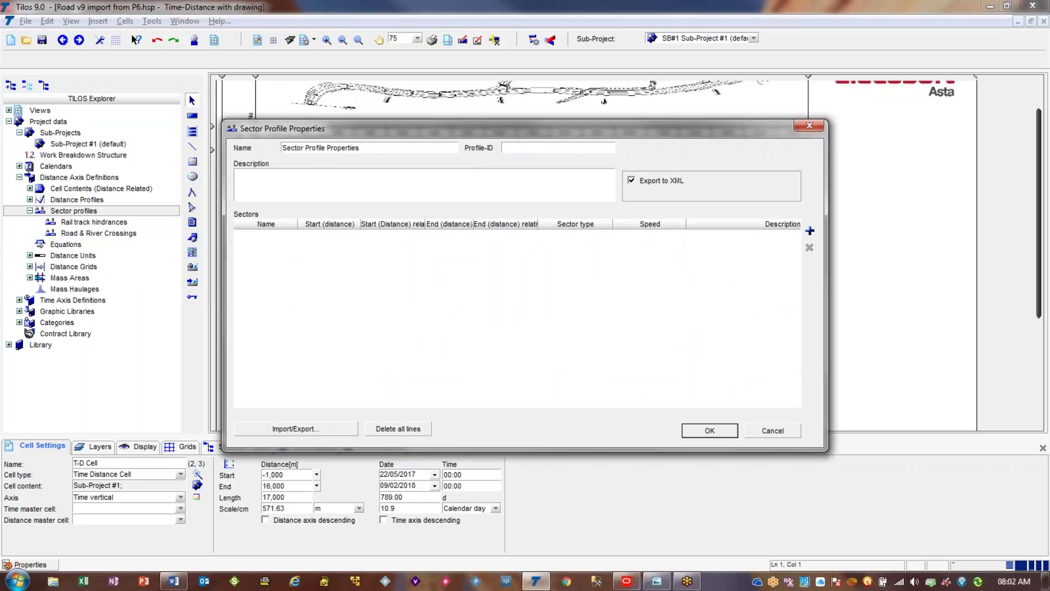
pyautogui.write('TILOS Sector')
# - Add a sector named Name 1 from distance 4500 to 6500 with the sector type Bridge
pyautogui.click(810, 231)
pyautogui.click(287, 236)
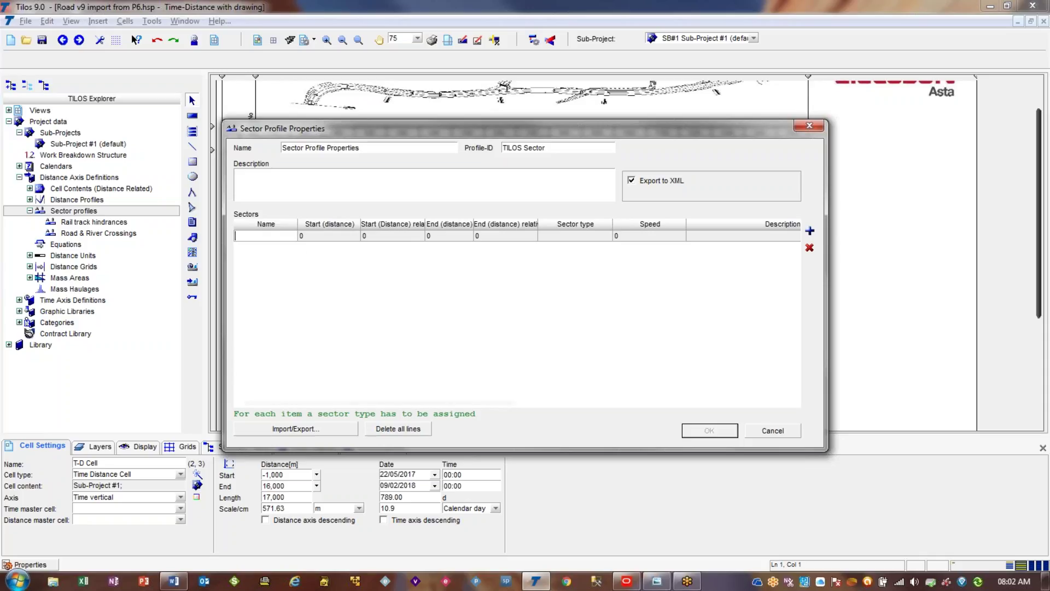
pyautogui.write('Name 1')
pyautogui.click(351, 241)
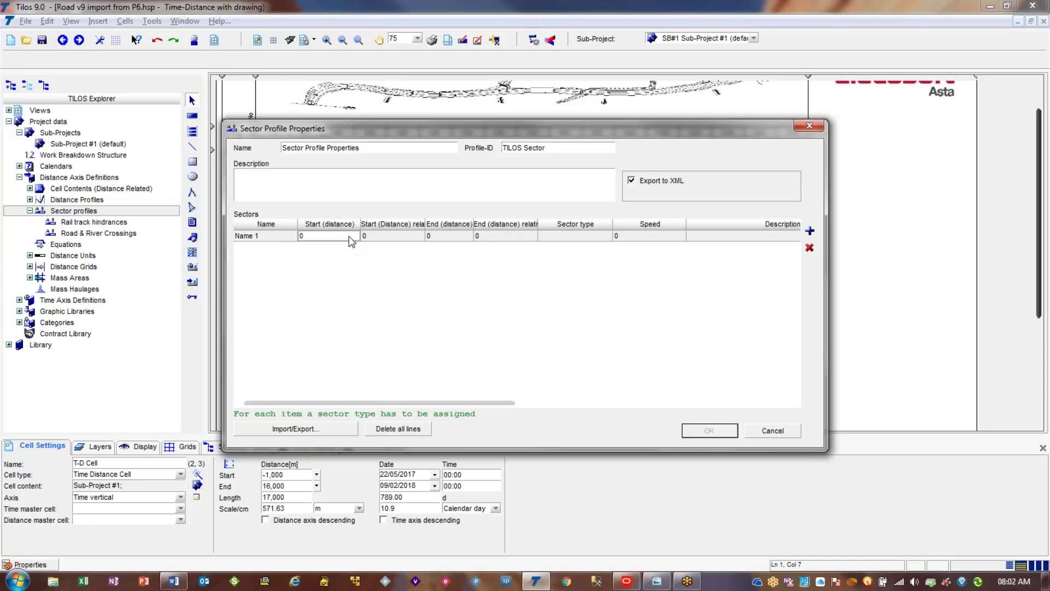
pyautogui.write('4500')
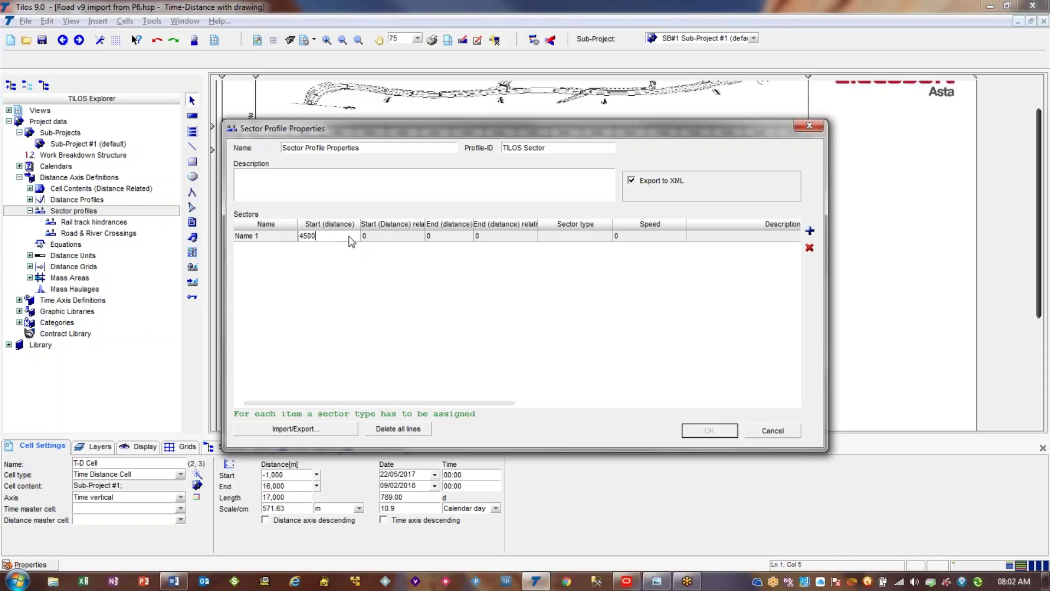
pyautogui.click(442, 238)
pyautogui.write('6500')
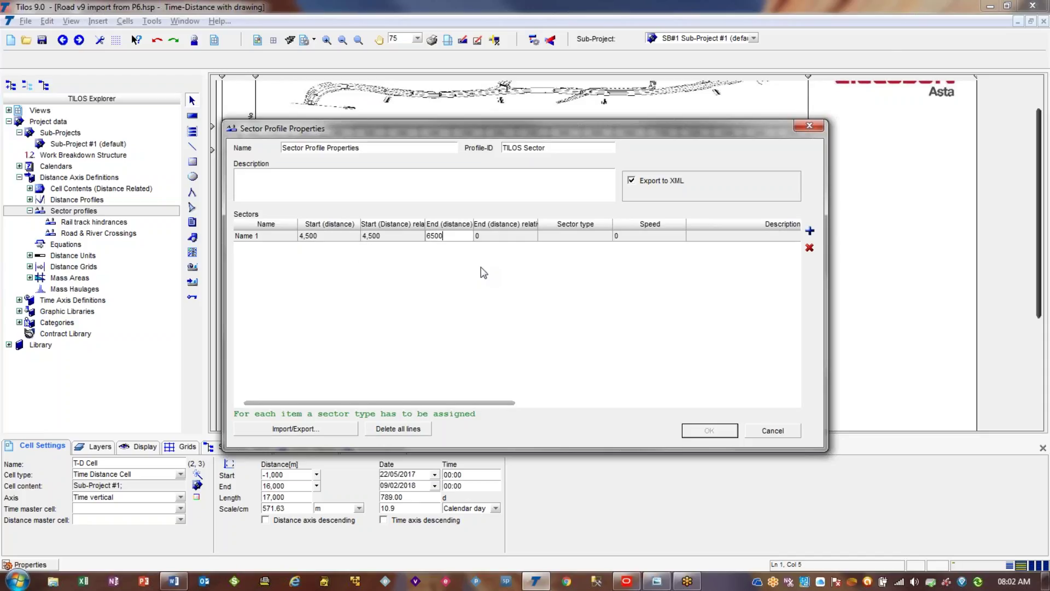
pyautogui.click(607, 236)
pyautogui.click(606, 237)
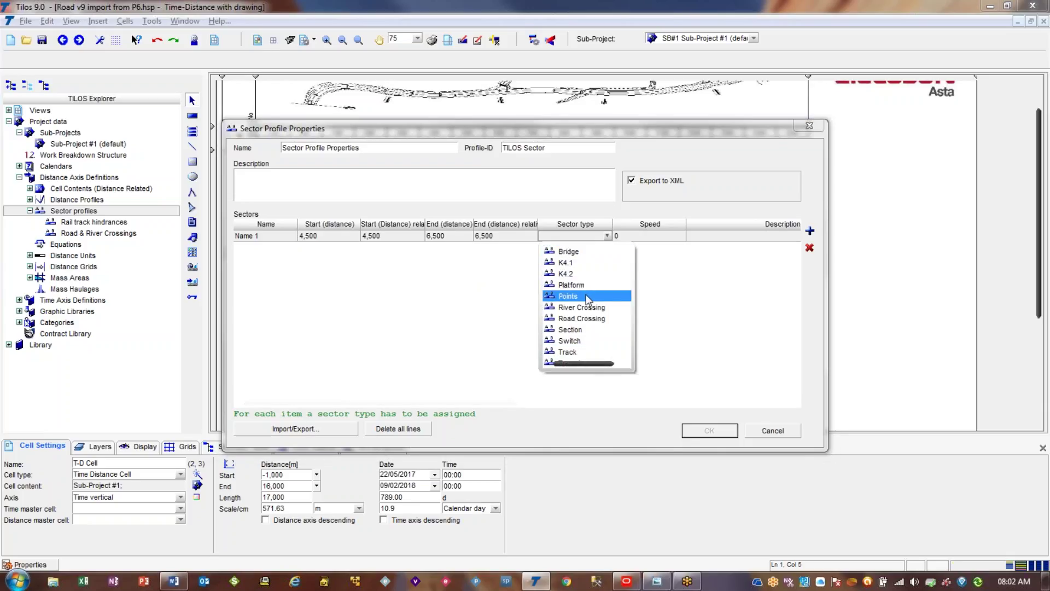
pyautogui.click(583, 252)
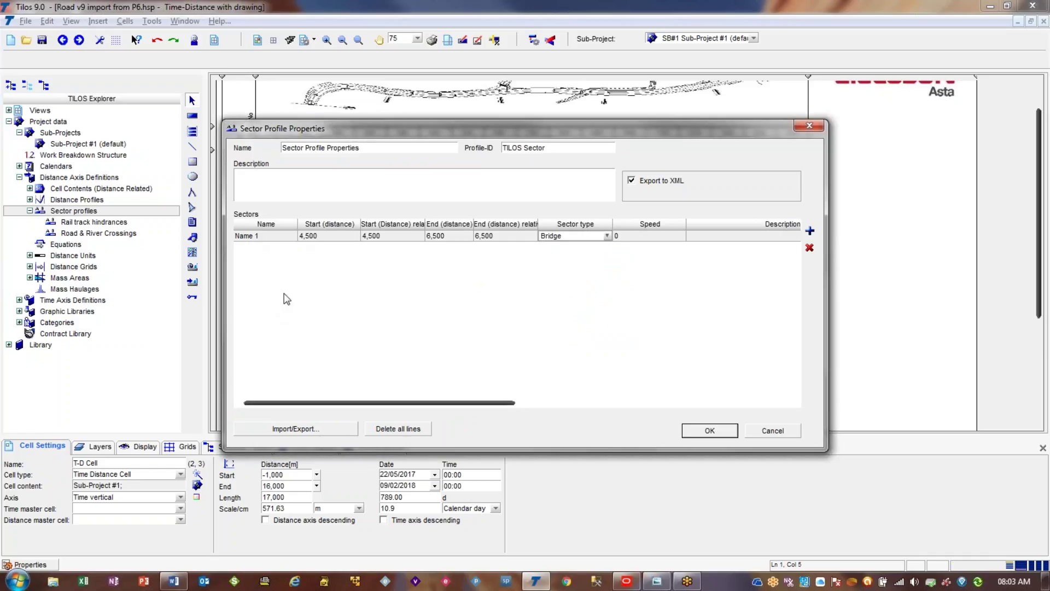
# - Examine the column assignments available for importing or exporting the sector profile, and close them without changes
pyautogui.click(311, 431)
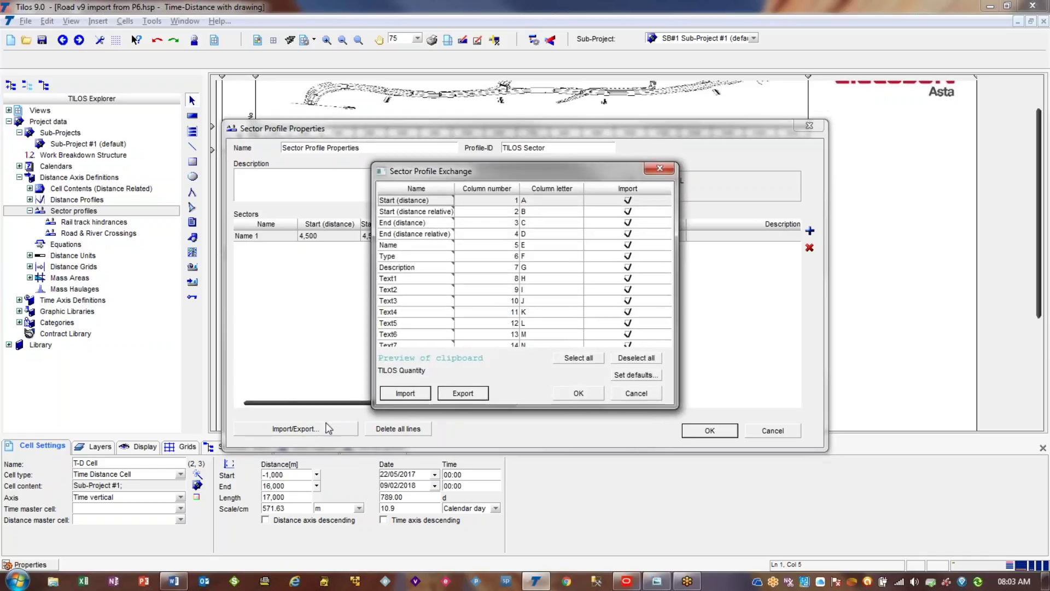
pyautogui.click(626, 394)
pyautogui.click(330, 311)
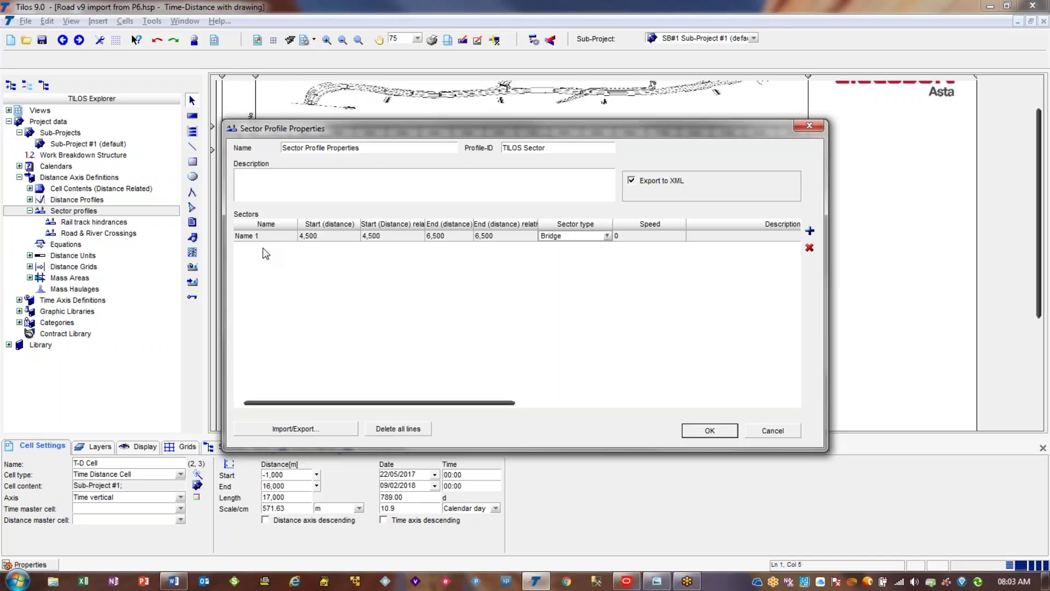
# - Review the name, start distance and end distance fields of sector Name 1, and discard the new sector profile
pyautogui.click(314, 239)
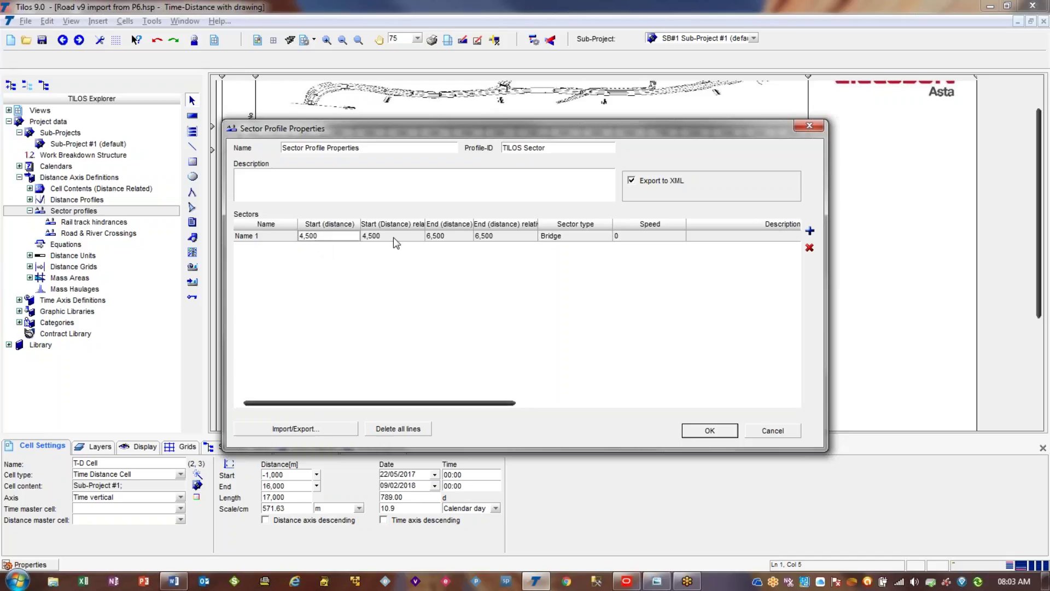
pyautogui.click(443, 237)
pyautogui.click(270, 237)
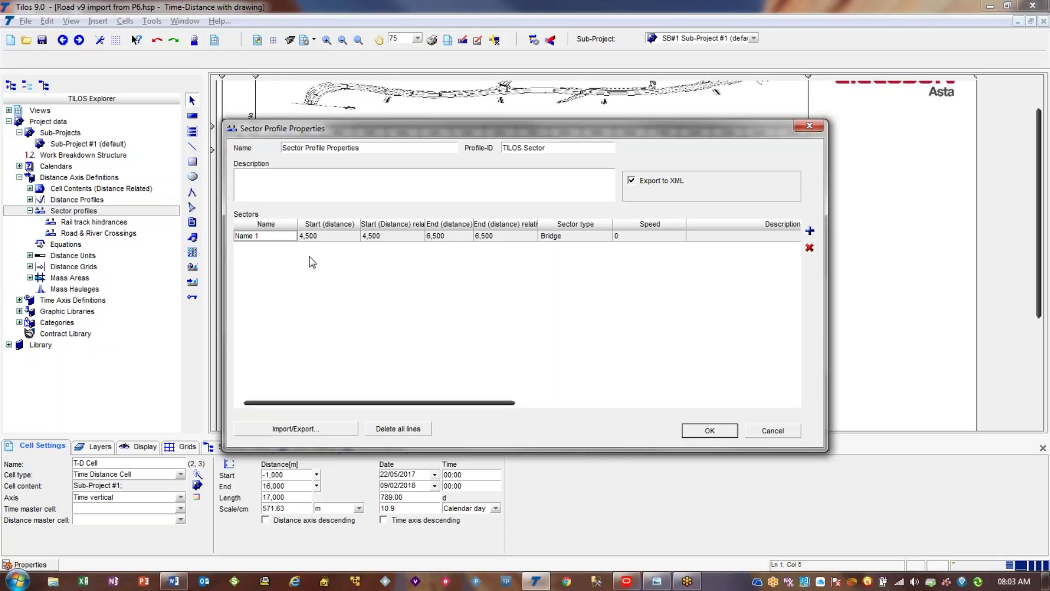
pyautogui.click(336, 237)
pyautogui.click(514, 235)
pyautogui.click(328, 237)
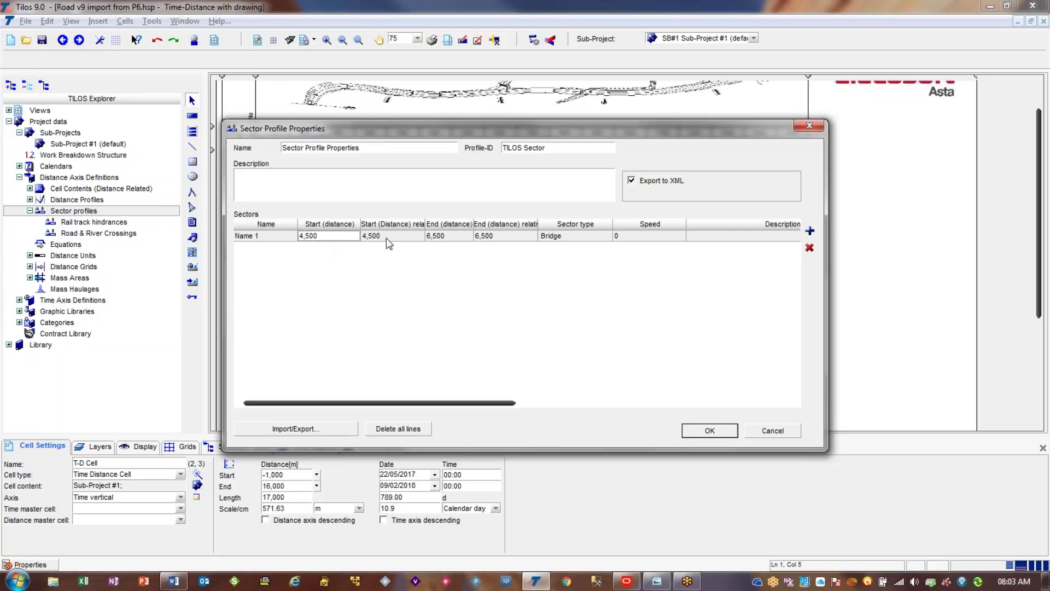
pyautogui.click(438, 239)
pyautogui.click(328, 238)
pyautogui.click(432, 239)
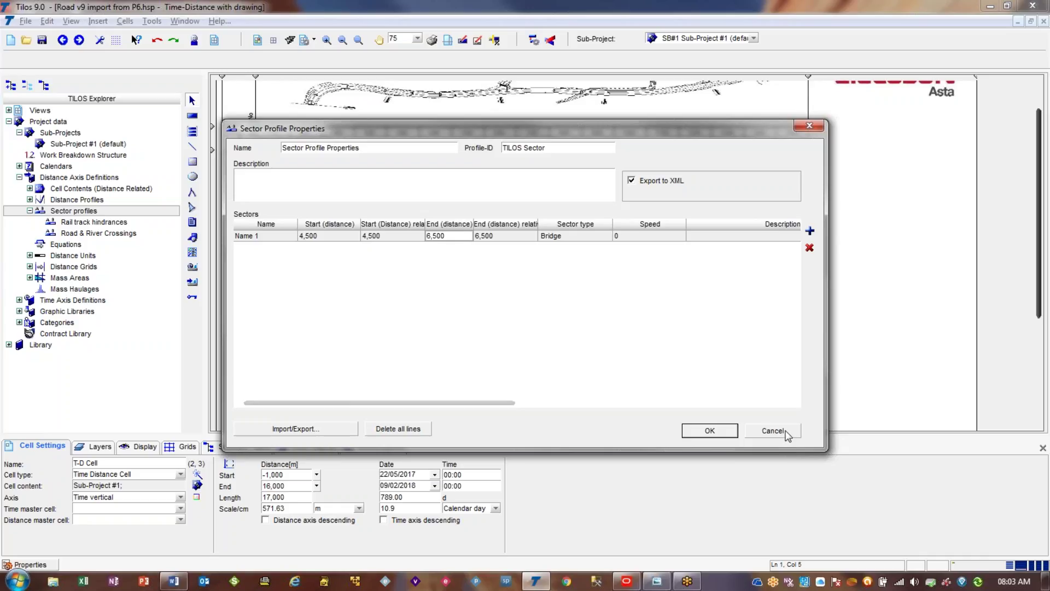
pyautogui.click(787, 436)
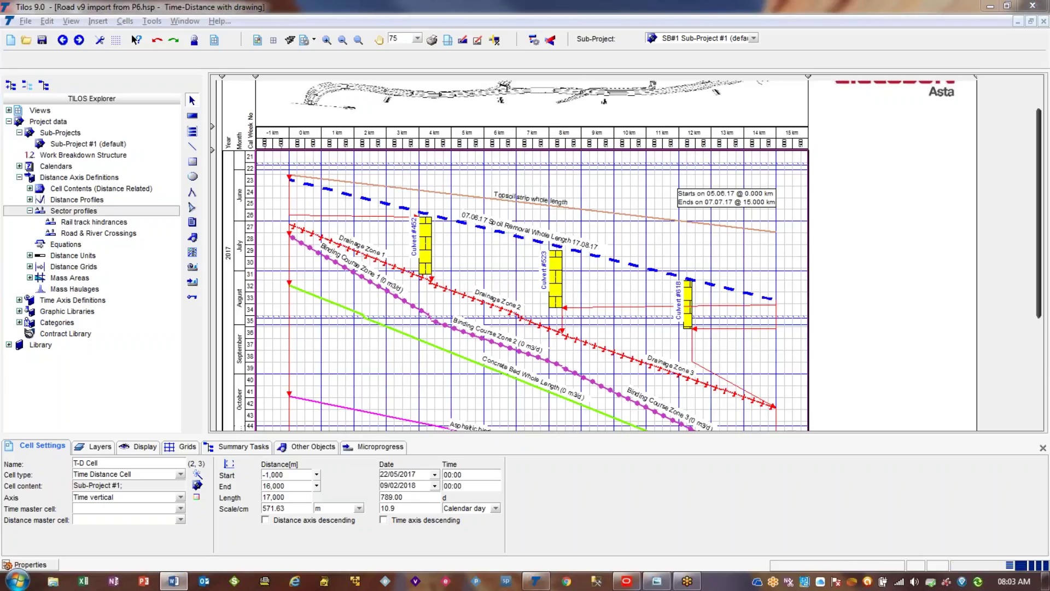
# - Switch to P6-TILOS data field mapping.docx in Word and enlarge its window to review the full mapping table
pyautogui.moveTo(1049, 112); pyautogui.dragTo(491, 58)
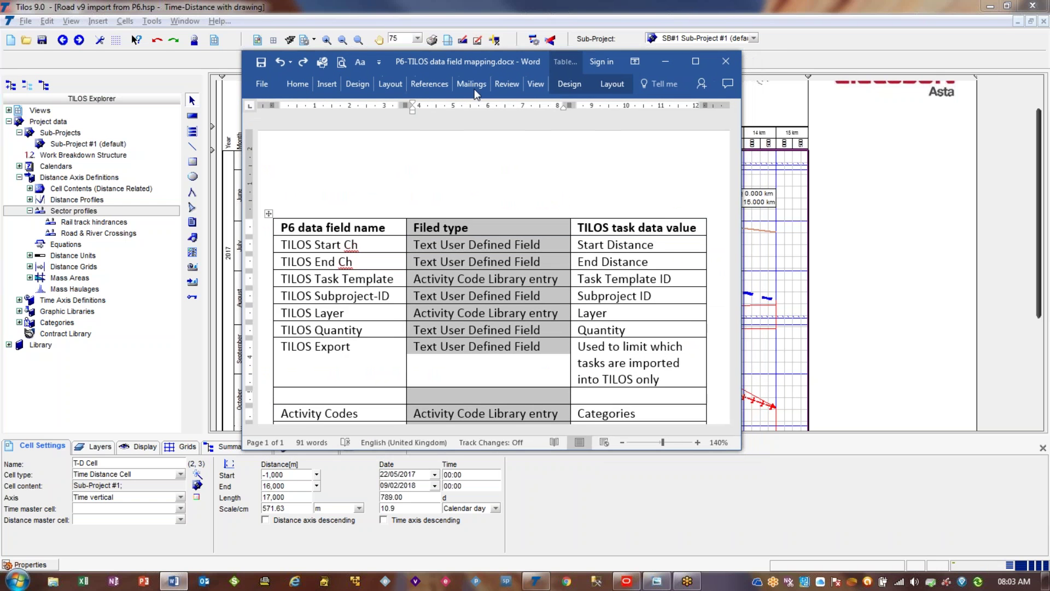
pyautogui.click(652, 190)
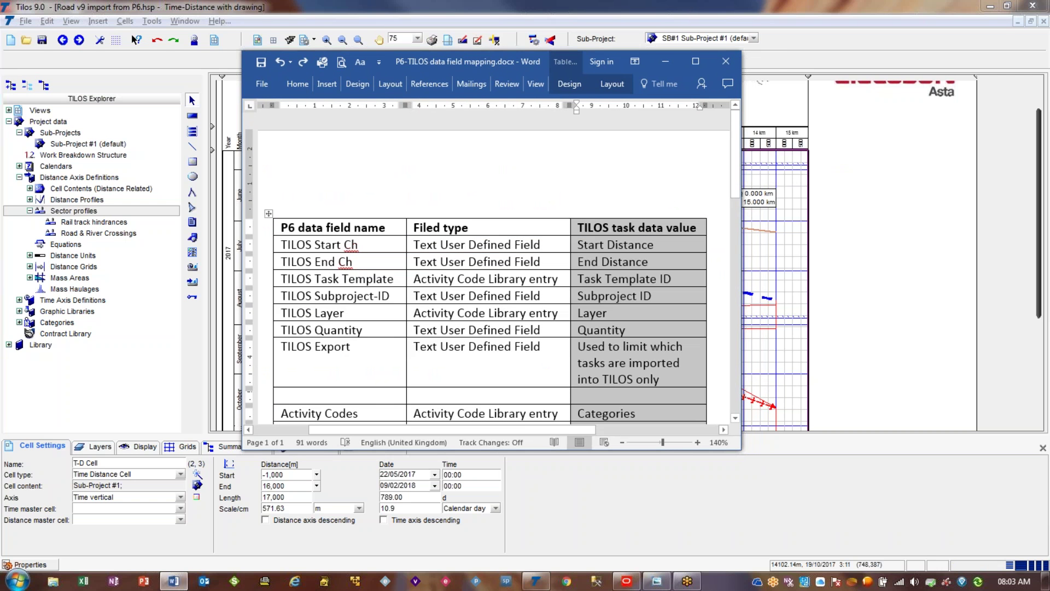
pyautogui.moveTo(741, 450); pyautogui.dragTo(752, 519)
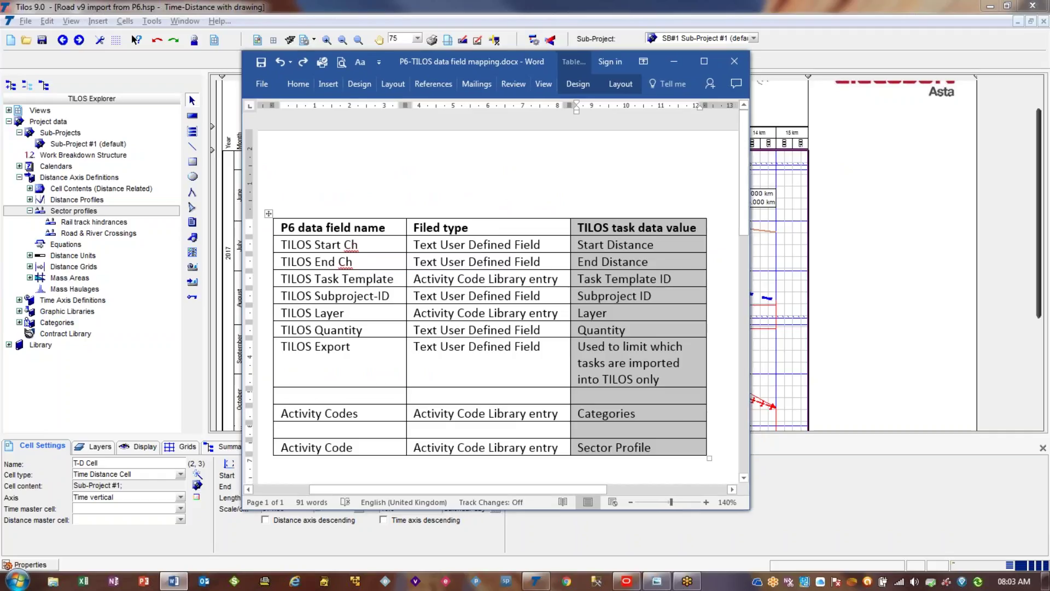
pyautogui.click(716, 446)
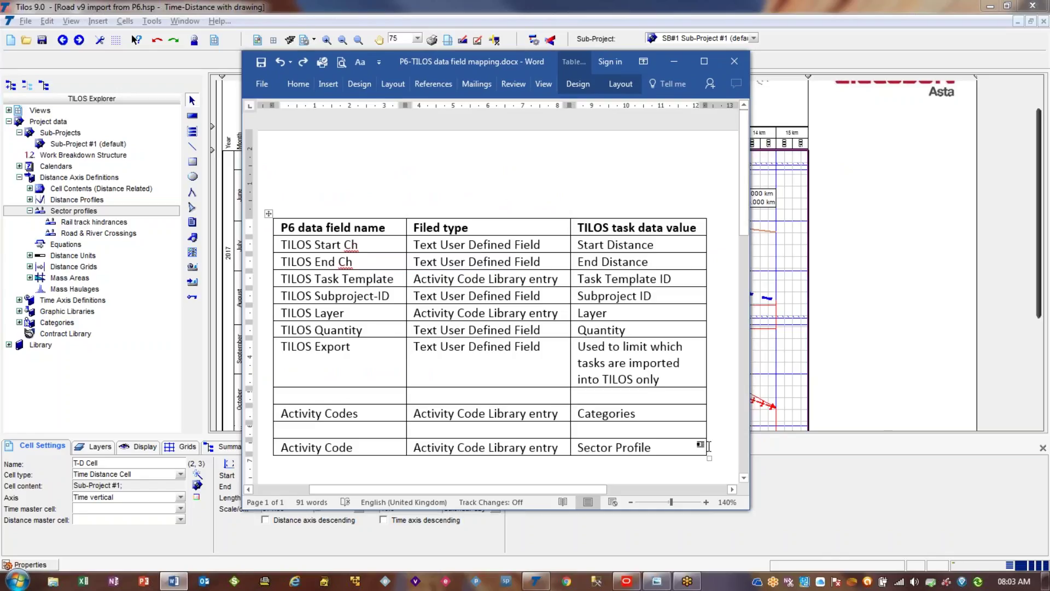
# - Switch back to TILOS, review the XML Data (XML) format among the import formats, and cancel the import
pyautogui.click(190, 11)
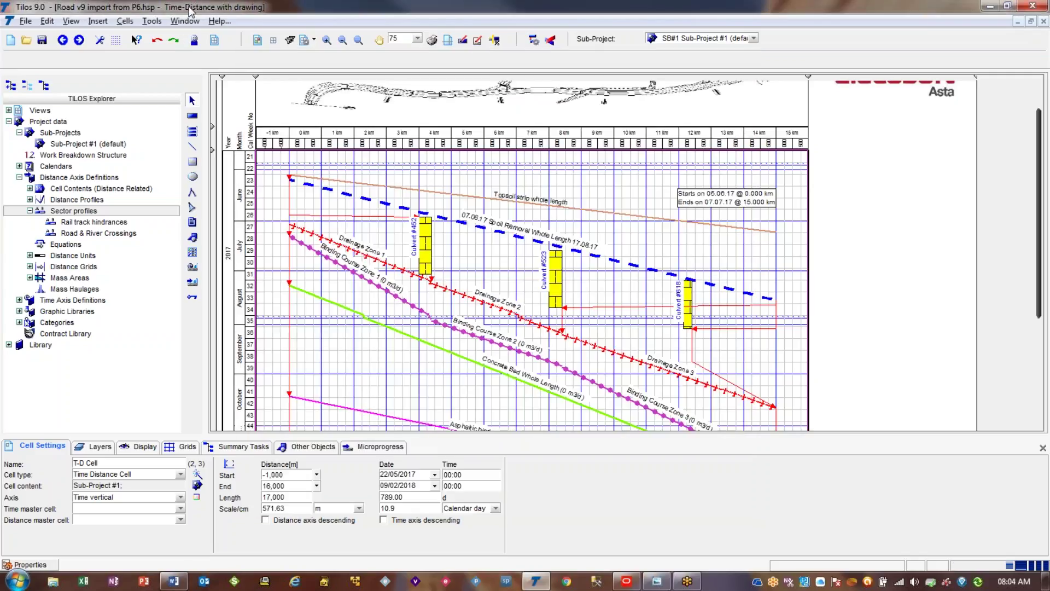
pyautogui.click(25, 21)
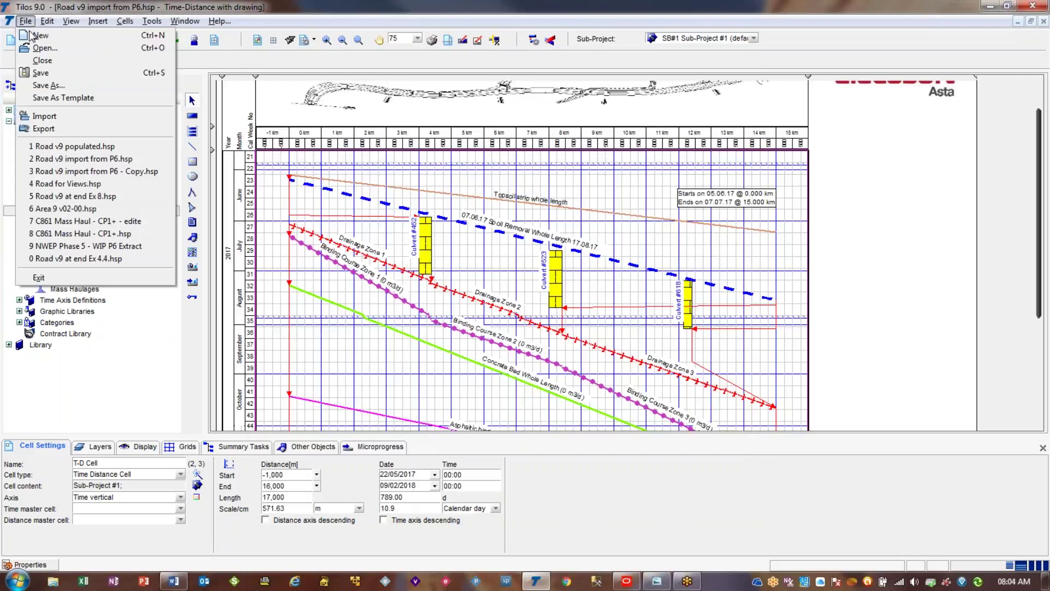
pyautogui.click(51, 117)
pyautogui.click(427, 258)
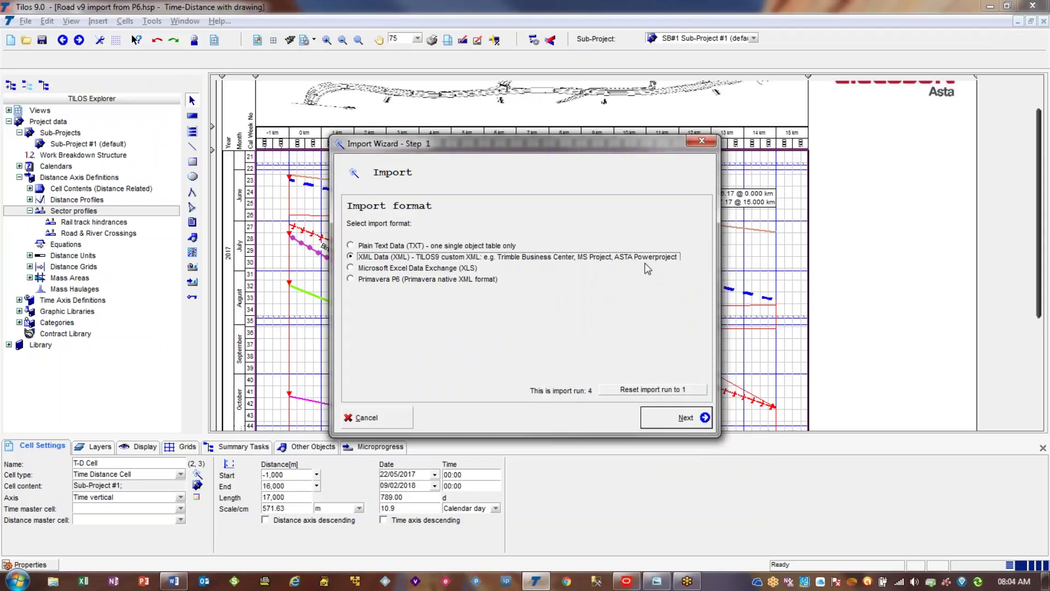
pyautogui.click(389, 417)
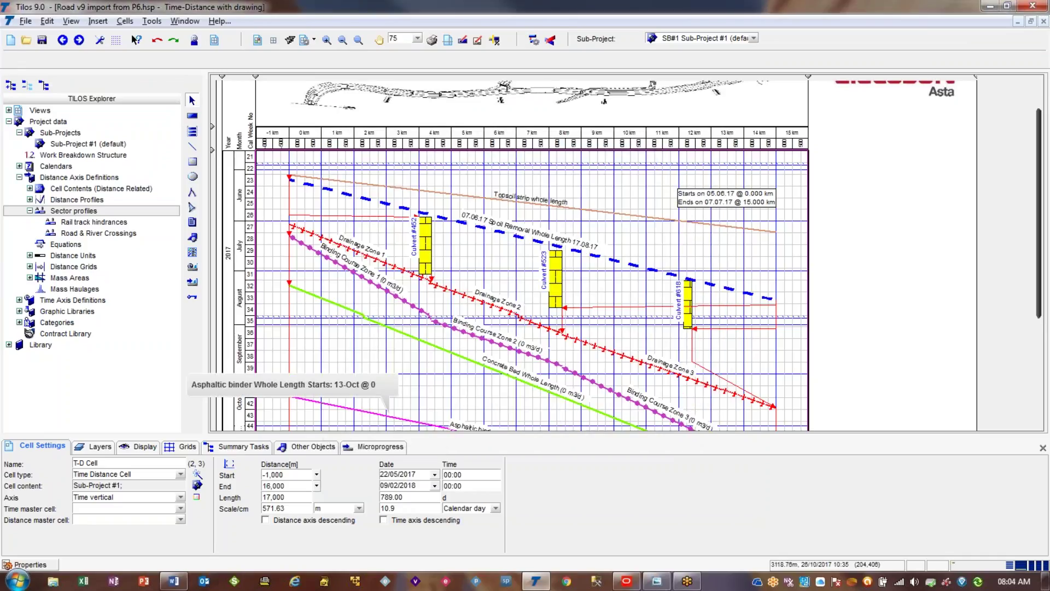